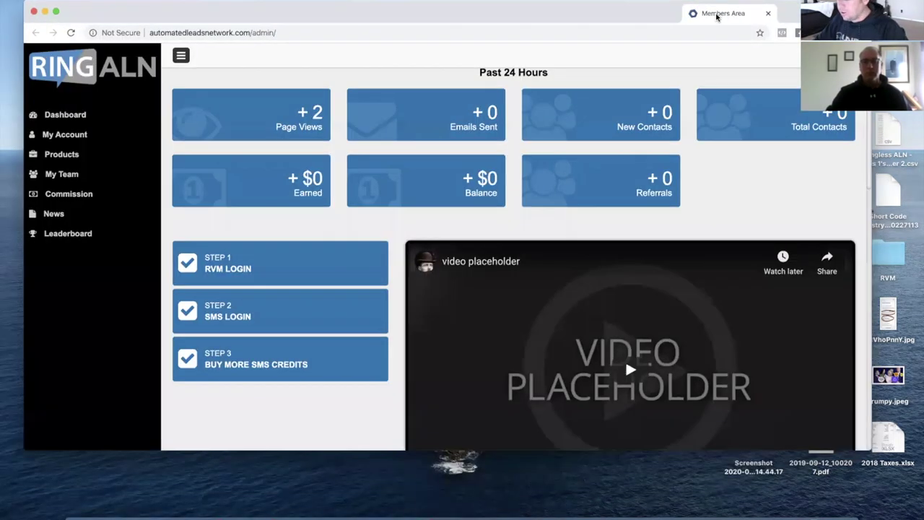
Widen the browser, play the dashboard video, and place the RingALN Home tab beside Members Area
{"action": "left_click_drag", "start_coordinate": [867, 451], "coordinate": [908, 497]}
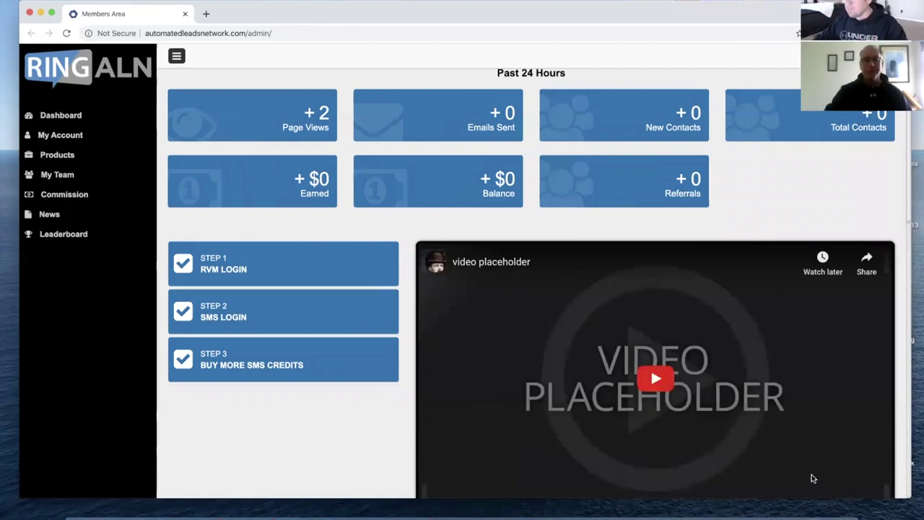
{"action": "left_click", "coordinate": [650, 368]}
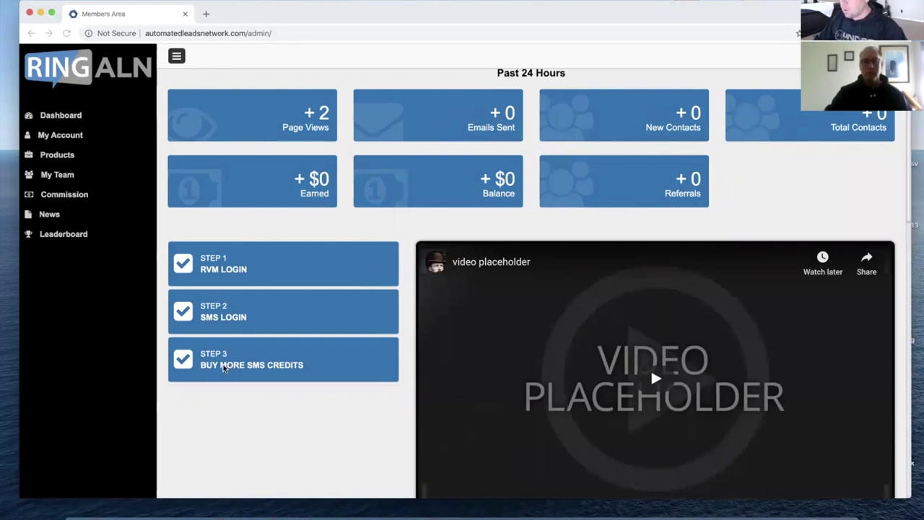
{"action": "scroll", "coordinate": [301, 301], "scroll_direction": "up", "scroll_amount": 1}
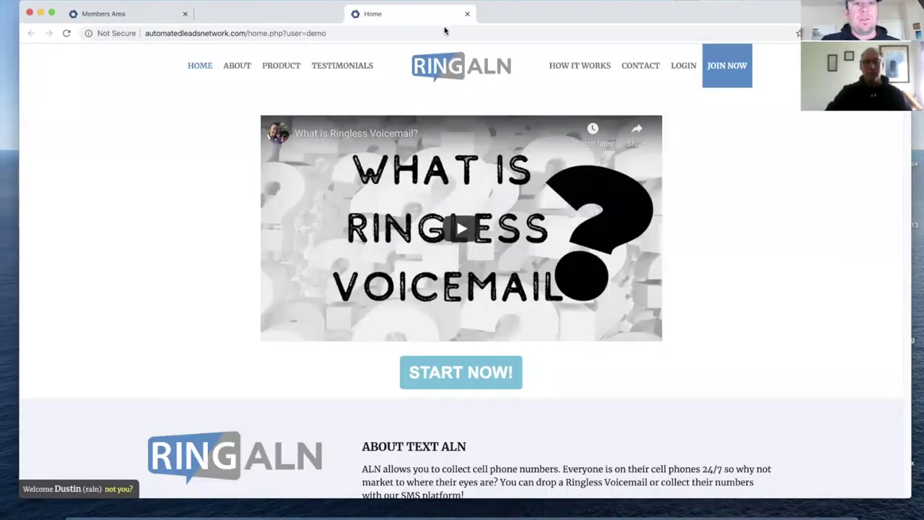
{"action": "left_click_drag", "start_coordinate": [387, 14], "coordinate": [234, 15]}
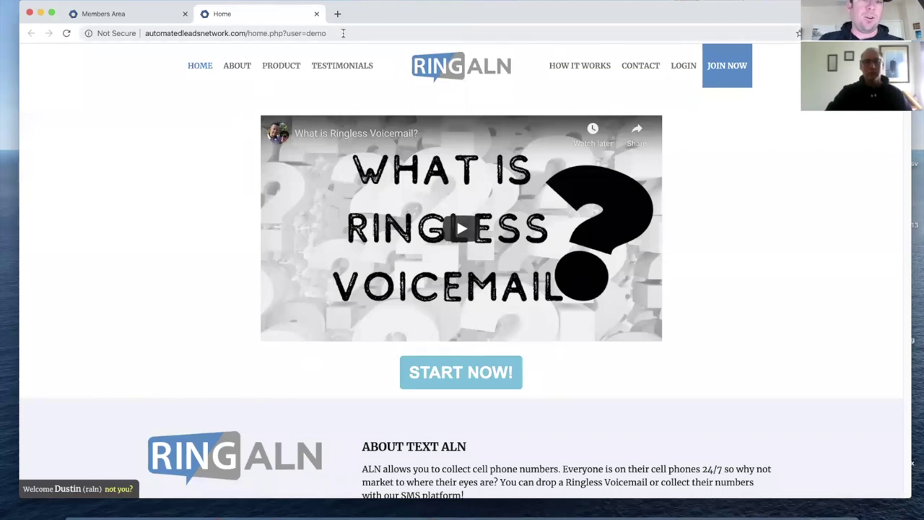
Scroll the home page through the Level 1 Standard and Level 2 Pro pricing sections
{"action": "scroll", "coordinate": [283, 148], "scroll_direction": "down", "scroll_amount": 8}
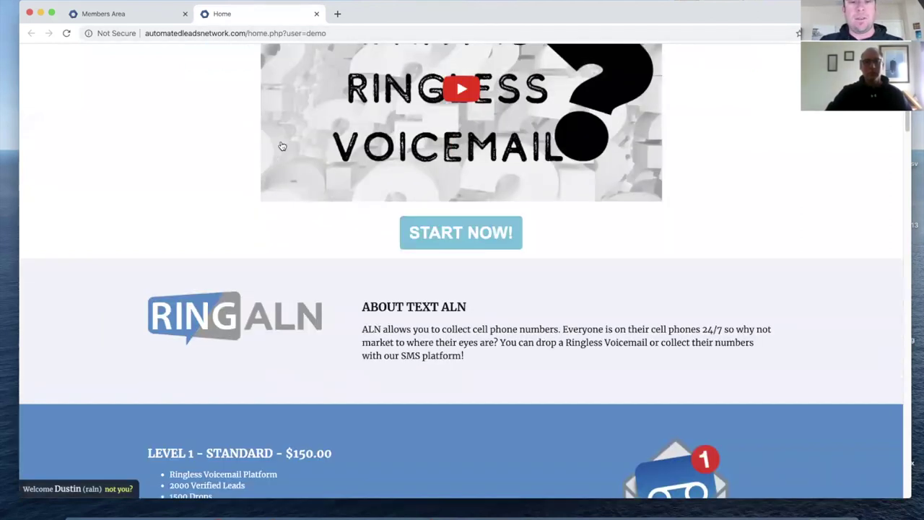
{"action": "scroll", "coordinate": [286, 157], "scroll_direction": "down", "scroll_amount": 5}
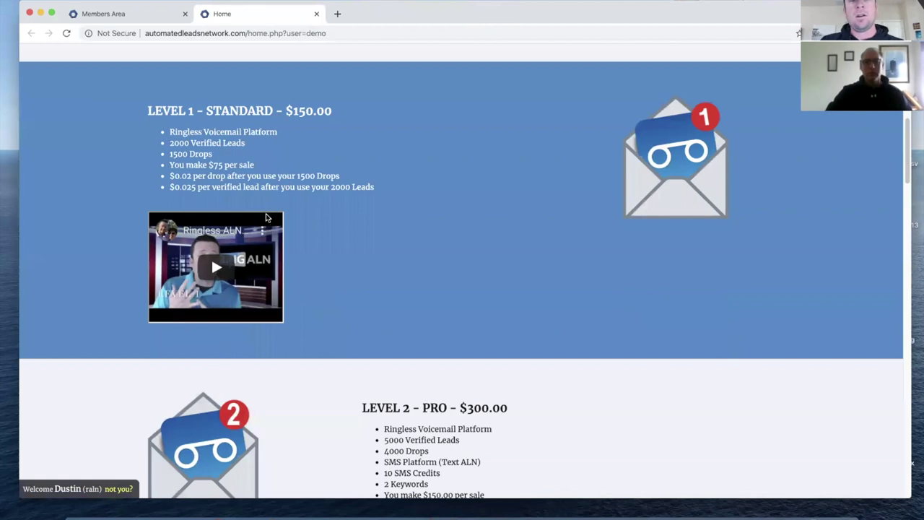
{"action": "scroll", "coordinate": [273, 294], "scroll_direction": "down", "scroll_amount": 5}
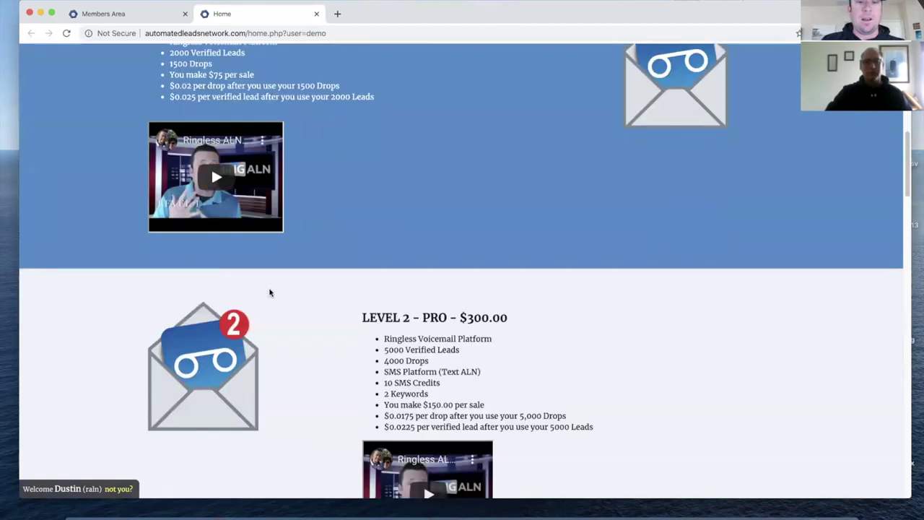
{"action": "scroll", "coordinate": [273, 294], "scroll_direction": "down", "scroll_amount": 3}
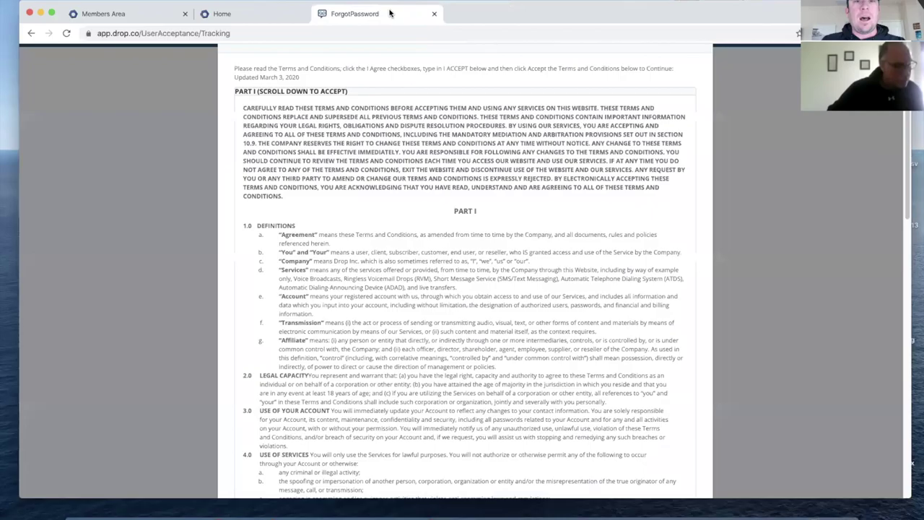
Tick the I Agree checkboxes for Parts I, II and III of the terms
{"action": "scroll", "coordinate": [334, 216], "scroll_direction": "up", "scroll_amount": 3}
{"action": "scroll", "coordinate": [337, 217], "scroll_direction": "down", "scroll_amount": 20}
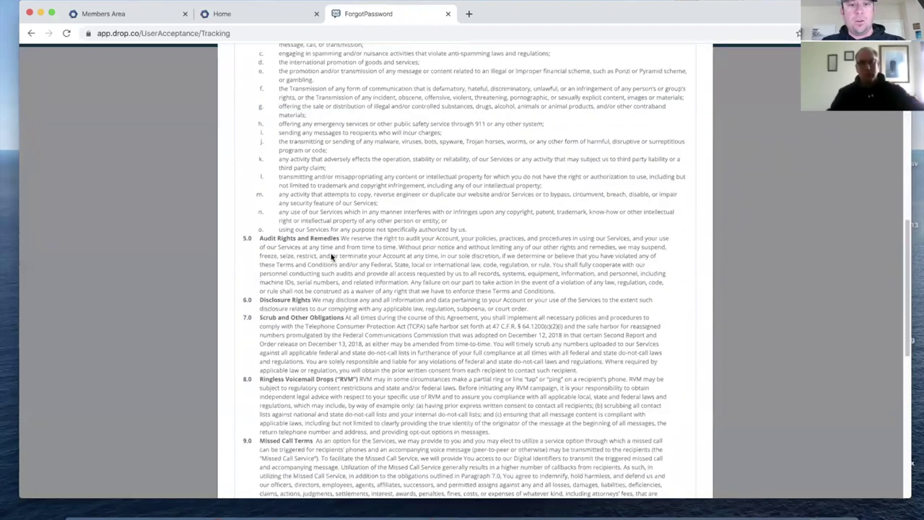
{"action": "left_click", "coordinate": [265, 172]}
{"action": "left_click", "coordinate": [268, 185]}
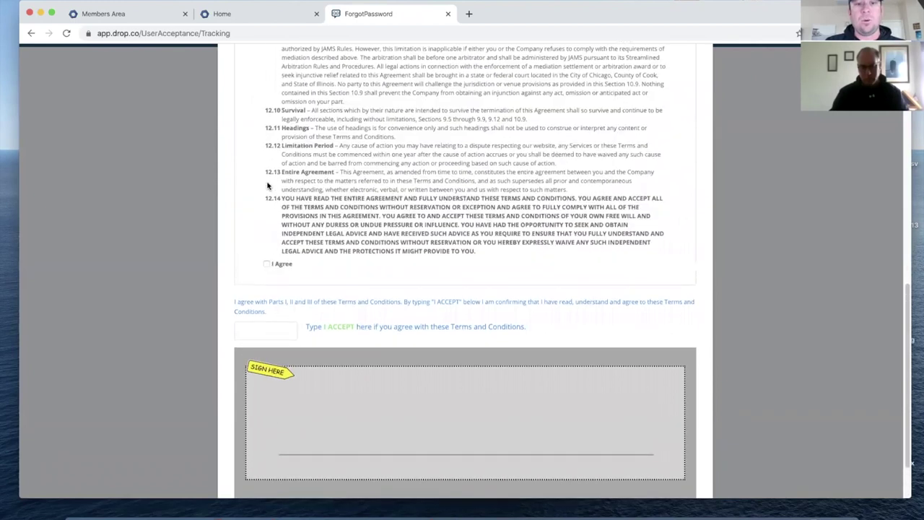
{"action": "left_click", "coordinate": [266, 265]}
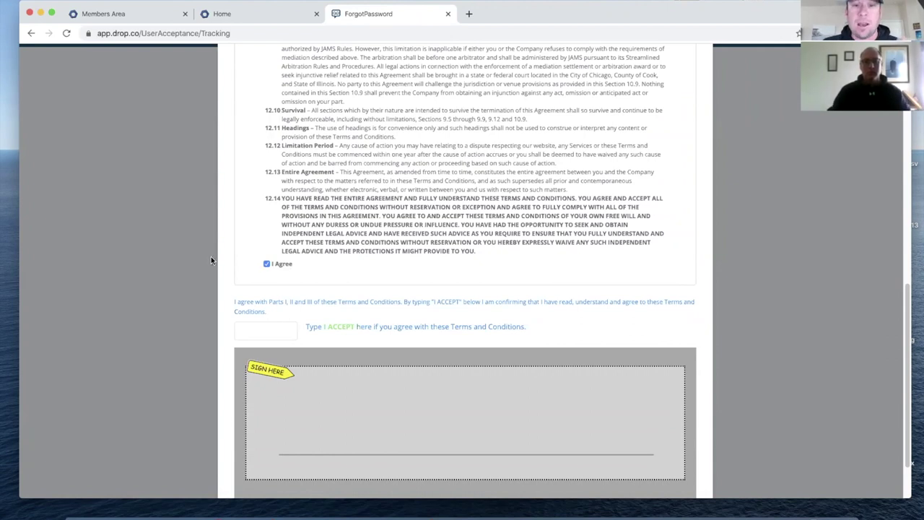
Enter 'I accept' in the confirmation field and draw a signature in the SIGN HERE box
{"action": "scroll", "coordinate": [335, 168], "scroll_direction": "down", "scroll_amount": 1}
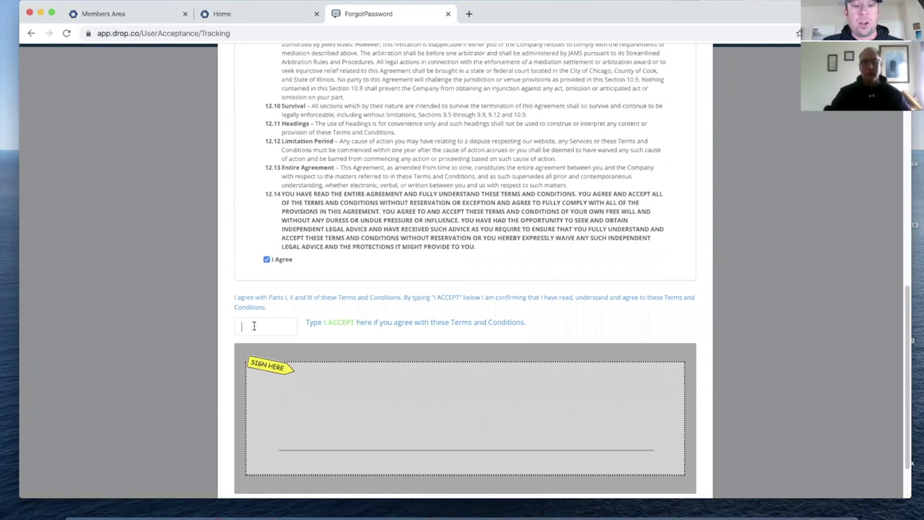
{"action": "type", "text": "I accept"}
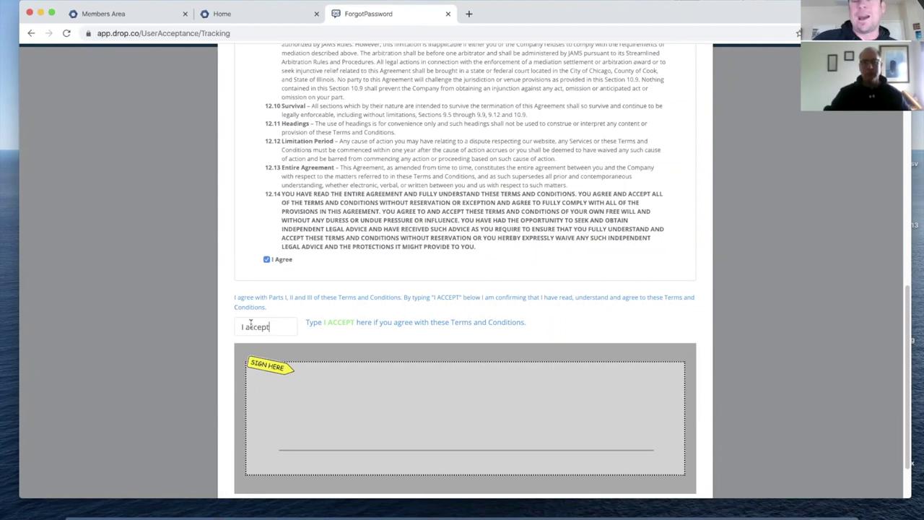
{"action": "scroll", "coordinate": [252, 327], "scroll_direction": "down", "scroll_amount": 2}
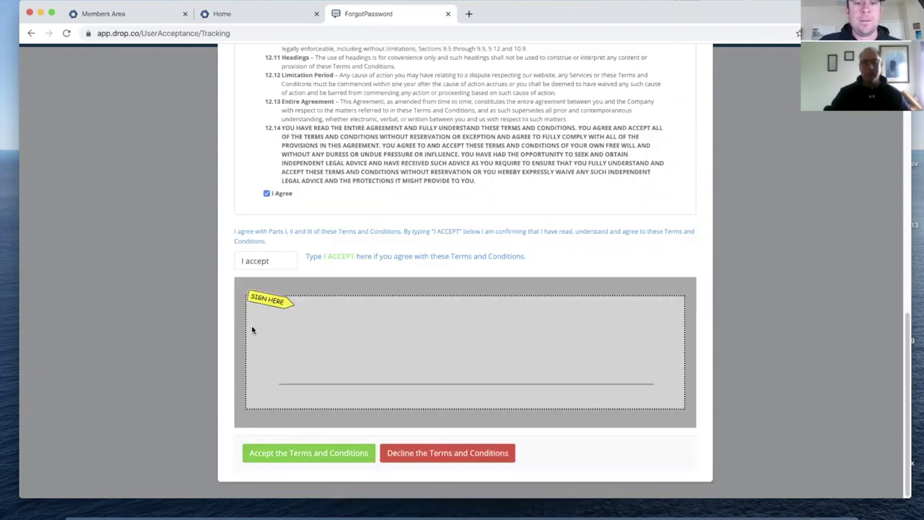
{"action": "mouse_move", "coordinate": [300, 352]}
{"action": "left_mouse_down"}
{"action": "mouse_move", "coordinate": [319, 325]}
{"action": "mouse_move", "coordinate": [345, 367]}
{"action": "mouse_move", "coordinate": [312, 363]}
{"action": "left_mouse_up"}
{"action": "mouse_move", "coordinate": [348, 365]}
{"action": "left_mouse_down"}
{"action": "mouse_move", "coordinate": [382, 330]}
{"action": "mouse_move", "coordinate": [383, 316]}
{"action": "left_mouse_up"}
Accept the signed Terms and Conditions to load the Campaign List
{"action": "left_click", "coordinate": [330, 453]}
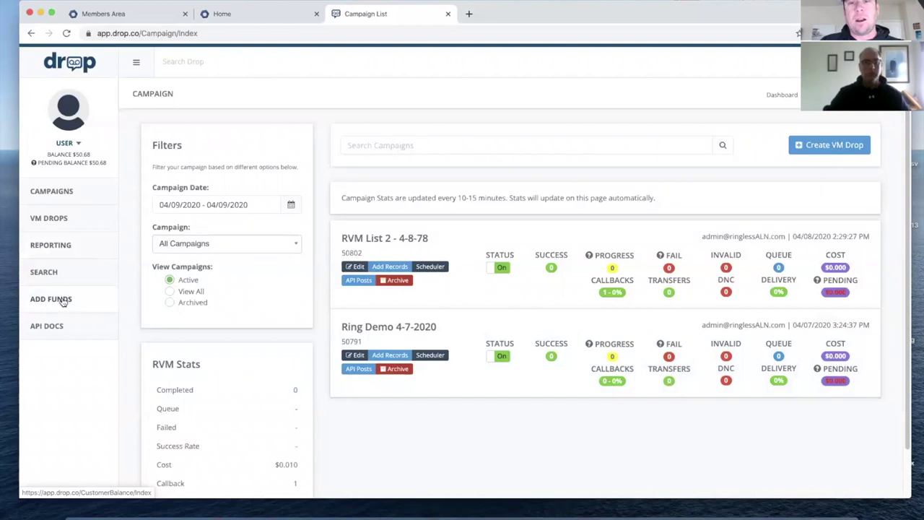
Enlarge the window slightly and review the Campaign filter, leaving it on All Campaigns
{"action": "left_click_drag", "start_coordinate": [909, 498], "coordinate": [910, 504]}
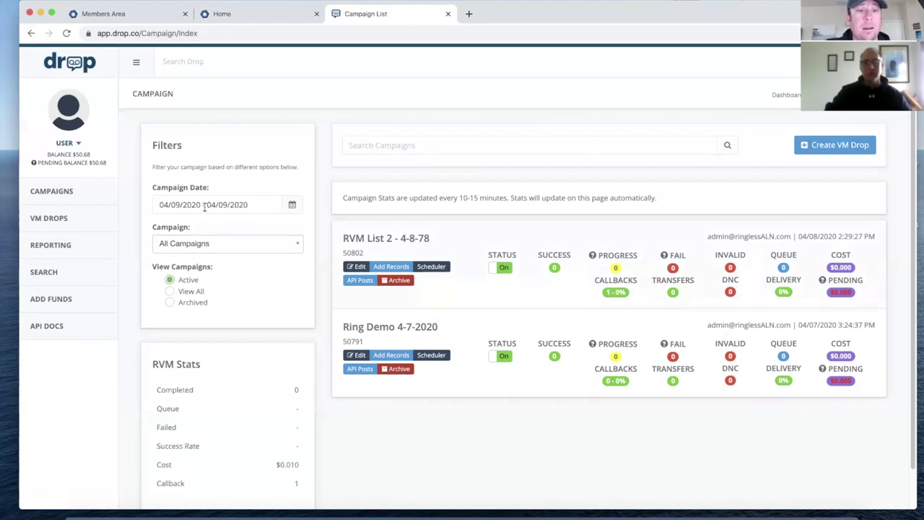
{"action": "left_click", "coordinate": [294, 243]}
{"action": "left_click", "coordinate": [262, 204]}
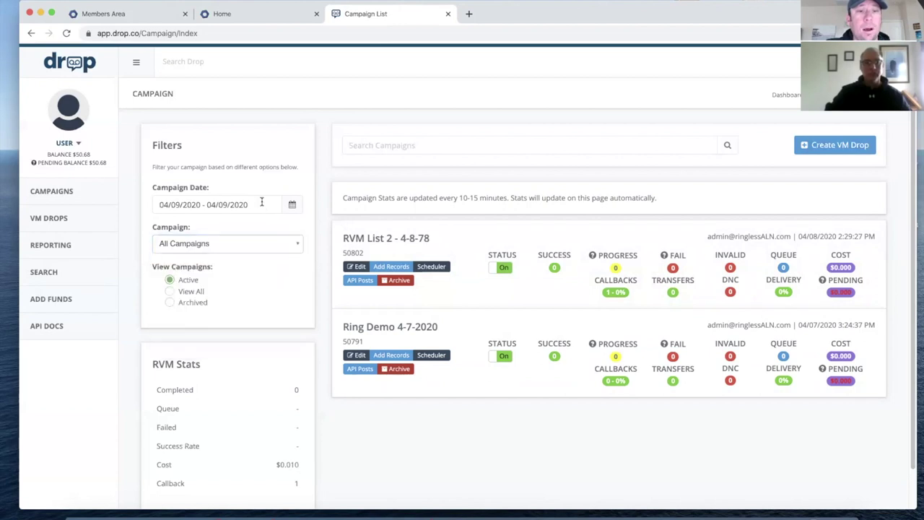
Apply the Last 7 Days preset (04/03/2020 - 04/09/2020) to the campaign stats
{"action": "left_click", "coordinate": [178, 205]}
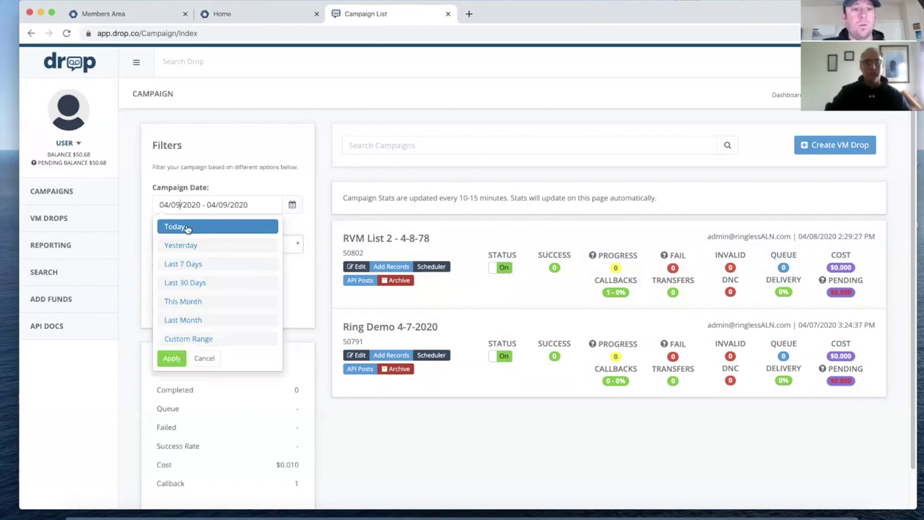
{"action": "left_click", "coordinate": [188, 264]}
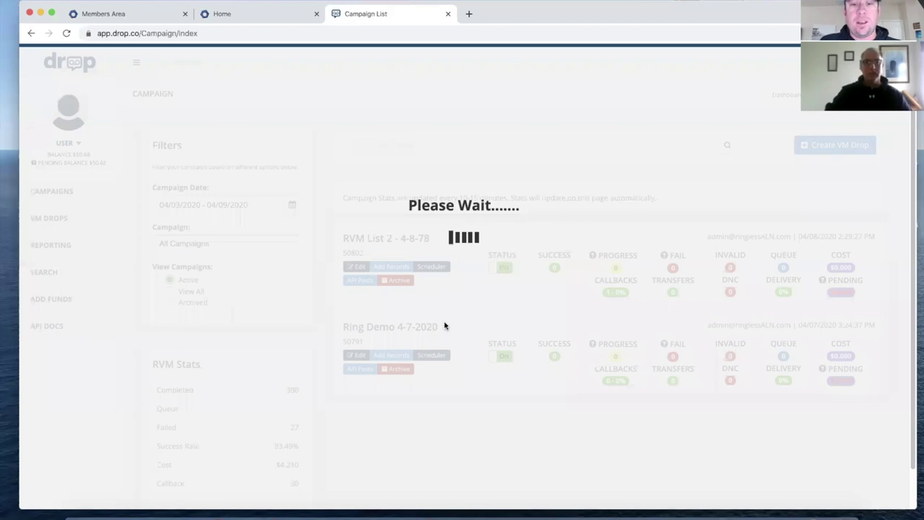
{"action": "scroll", "coordinate": [463, 356], "scroll_direction": "down", "scroll_amount": 1}
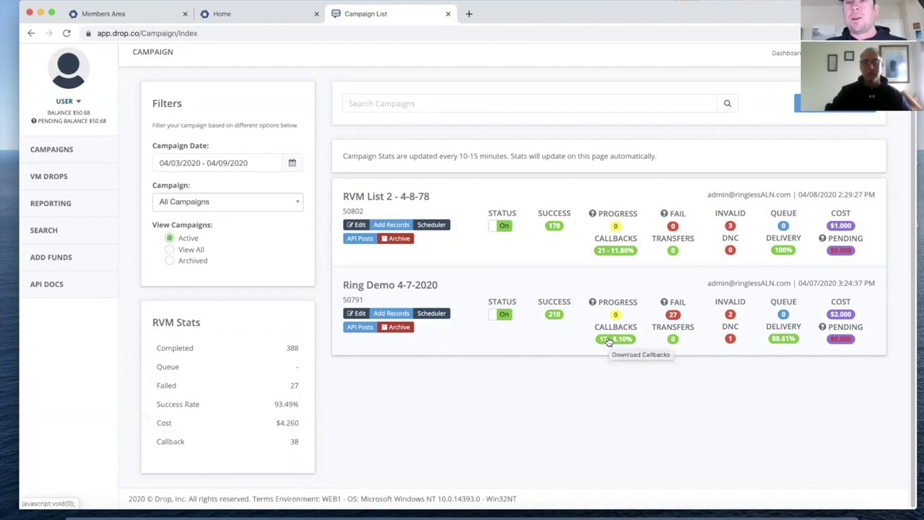
Download the Ring Demo 4-7-2020 callbacks CSV, review it in Numbers, then hide Numbers
{"action": "left_click", "coordinate": [608, 345]}
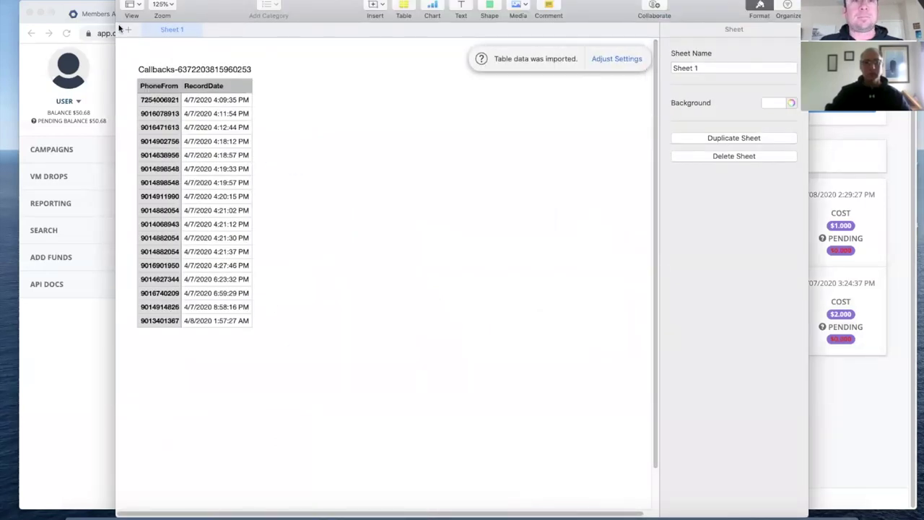
{"action": "key", "text": "super+Tab"}
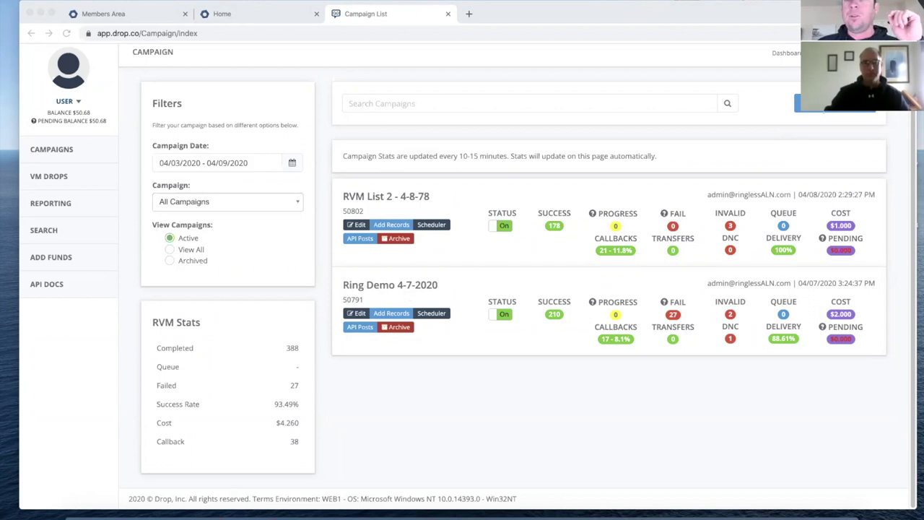
Start a new VM Drop named 'Ring Follow up 2' and browse for its audio file
{"action": "left_click", "coordinate": [825, 110]}
{"action": "left_click", "coordinate": [825, 110]}
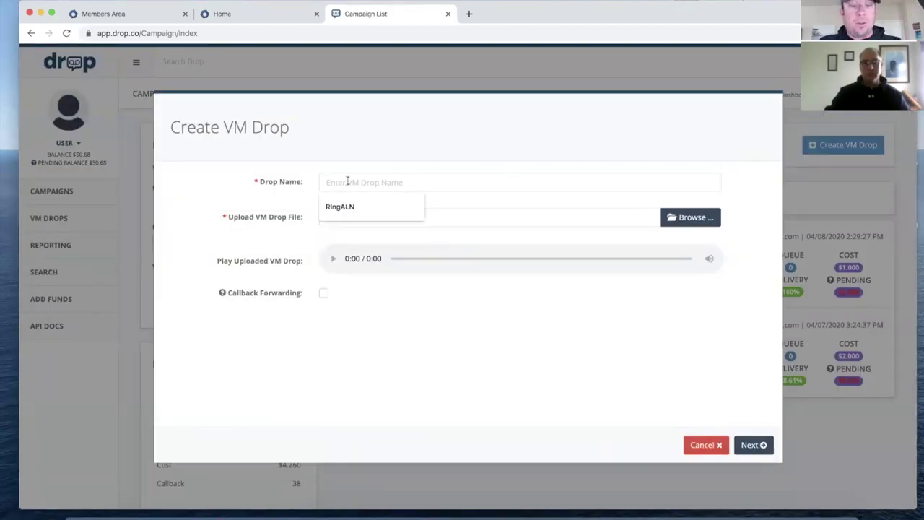
{"action": "type", "text": "Rng"}
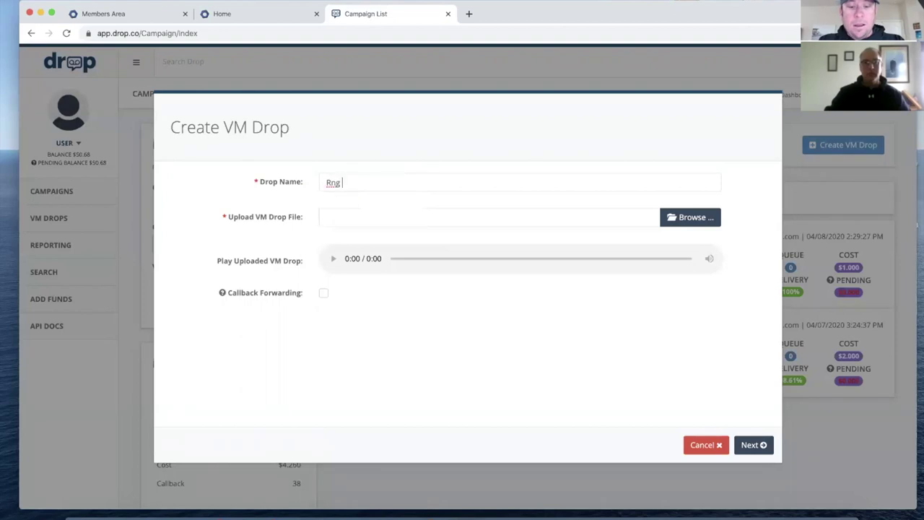
{"action": "type", "text": " Follow up 2"}
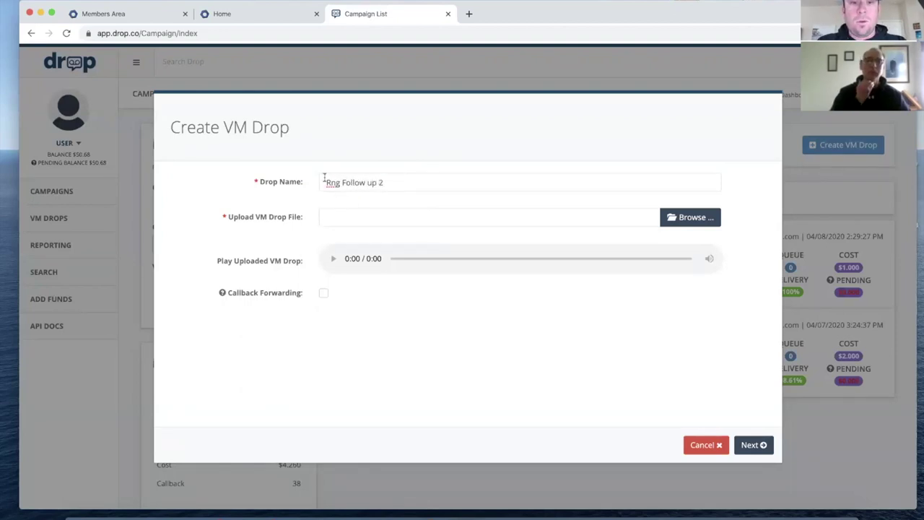
{"action": "left_click", "coordinate": [330, 183]}
{"action": "type", "text": "i"}
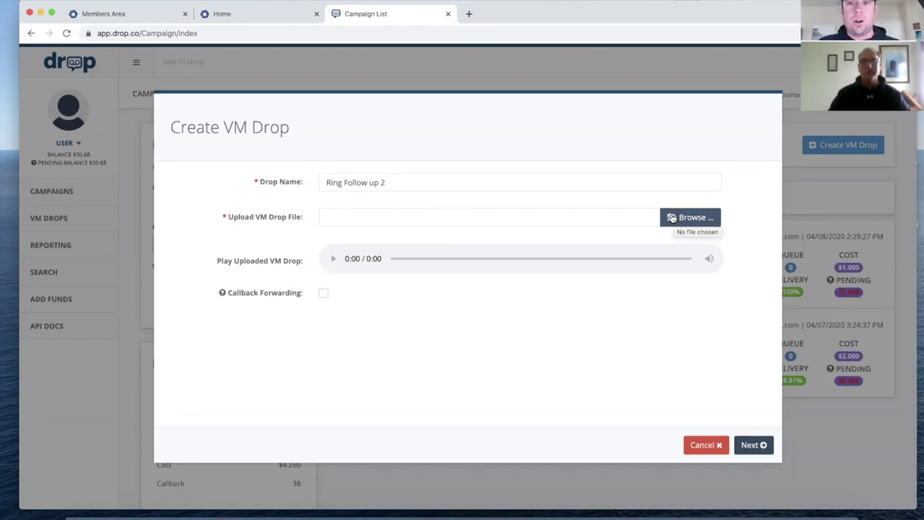
{"action": "left_click", "coordinate": [671, 218]}
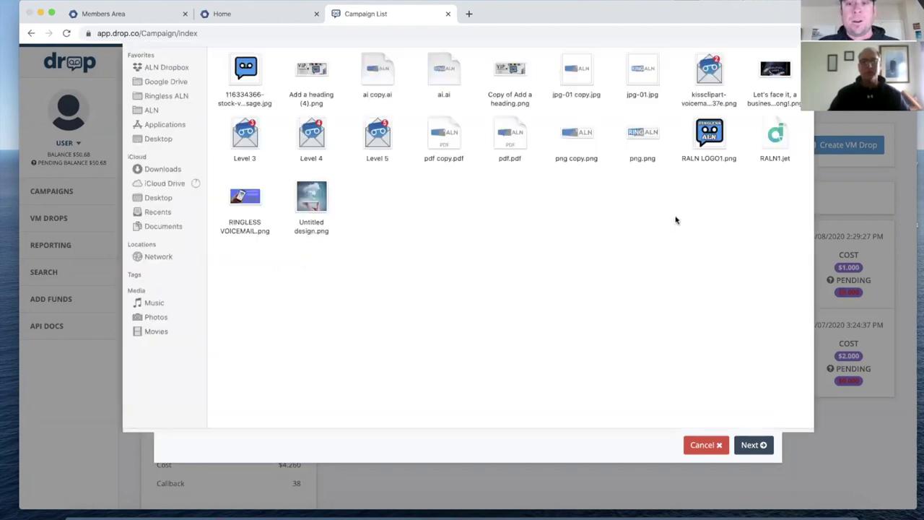
Attach RVM Demo 4-7-2020.mp3 from the Ringless ALN > RVM Audio folder
{"action": "left_click", "coordinate": [164, 114]}
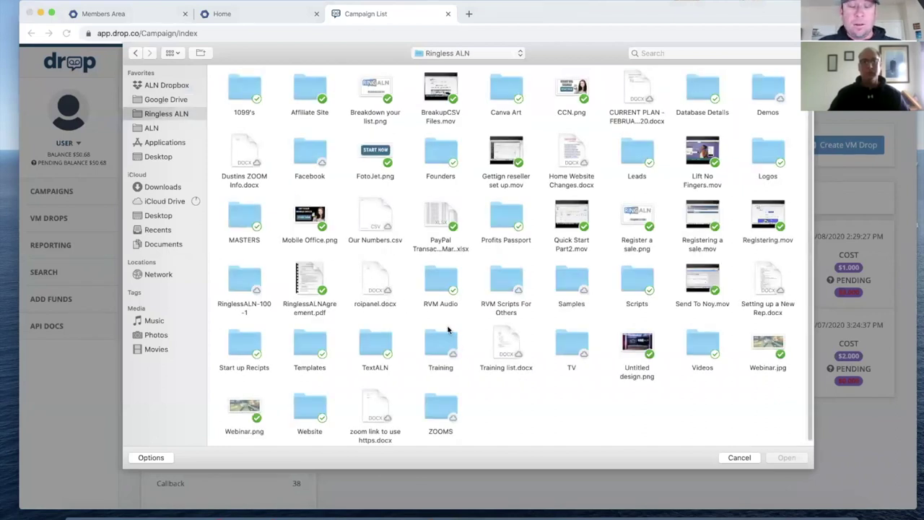
{"action": "double_click", "coordinate": [444, 280]}
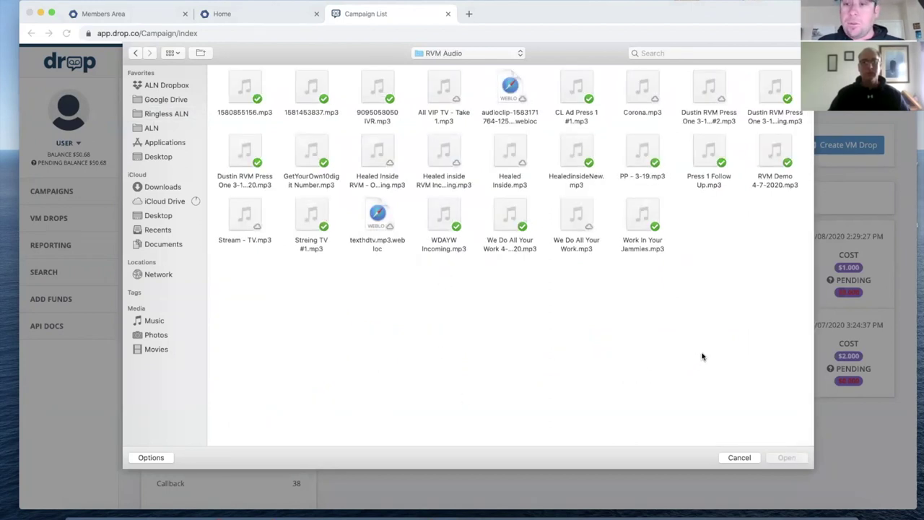
{"action": "mouse_move", "coordinate": [763, 159]}
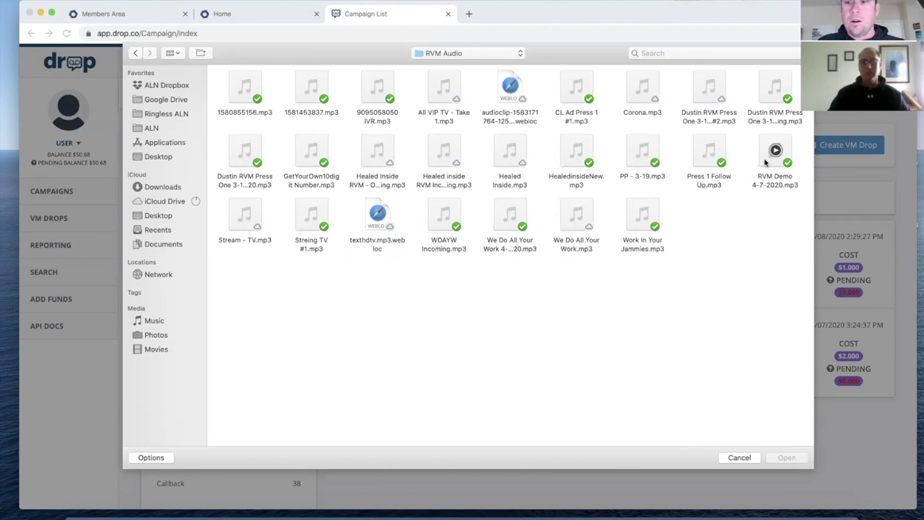
{"action": "left_click", "coordinate": [765, 160]}
{"action": "left_click", "coordinate": [772, 457]}
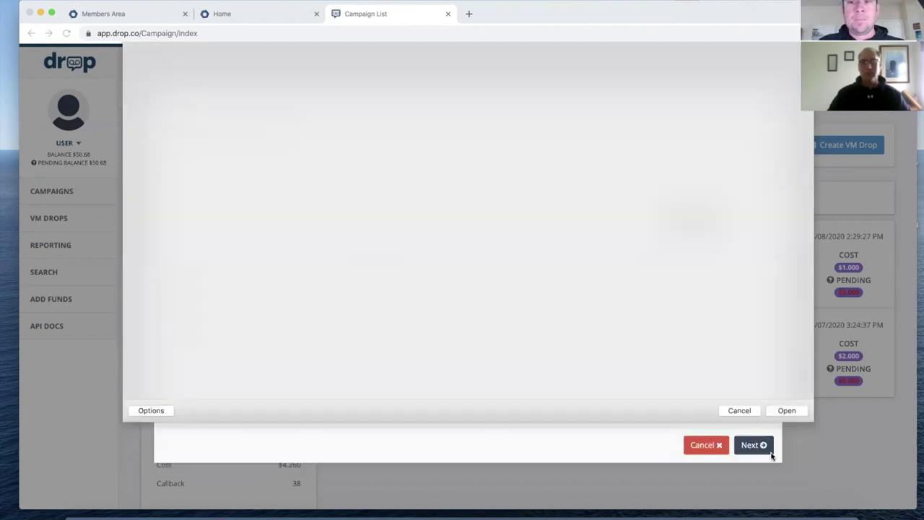
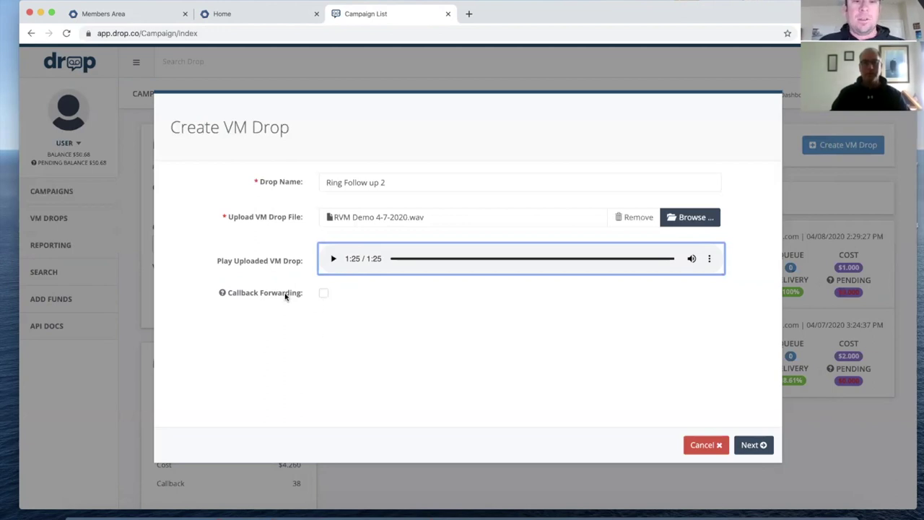
Enable callback forwarding and pick IVR Recording with Call Transfer and DNC
{"action": "left_click", "coordinate": [323, 294]}
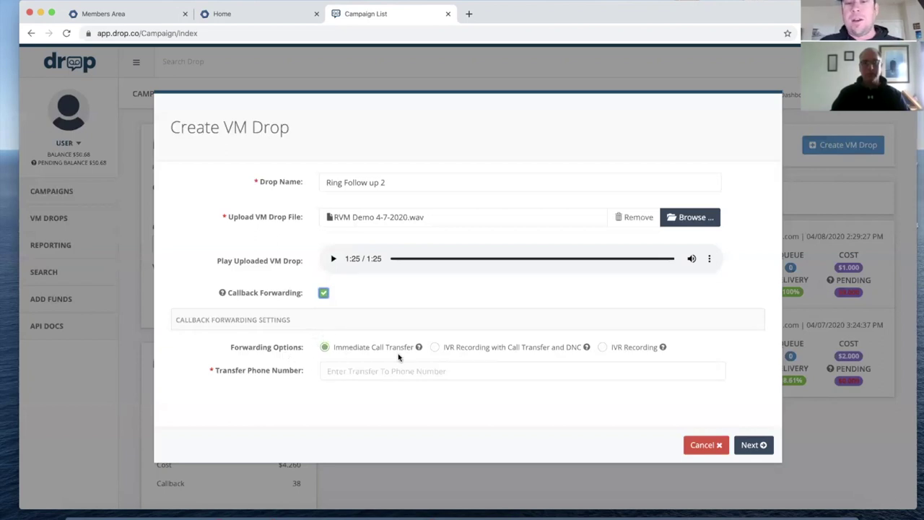
{"action": "left_click", "coordinate": [377, 369]}
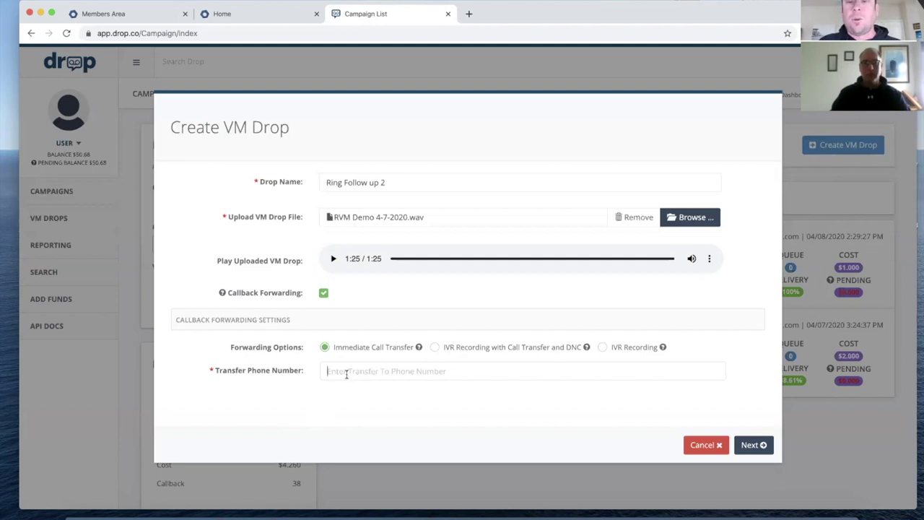
{"action": "left_click", "coordinate": [434, 347]}
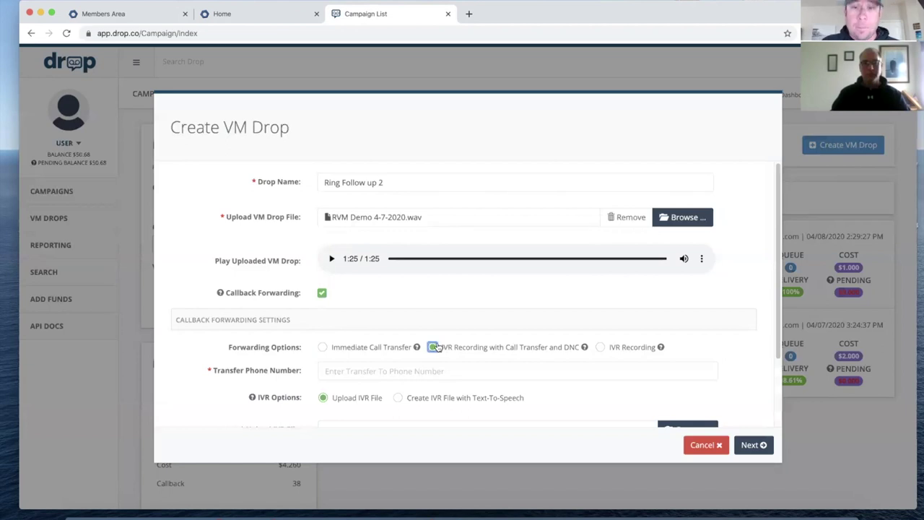
Enter the transfer phone number for forwarded callbacks, correcting a mistyped digit
{"action": "left_click", "coordinate": [403, 370]}
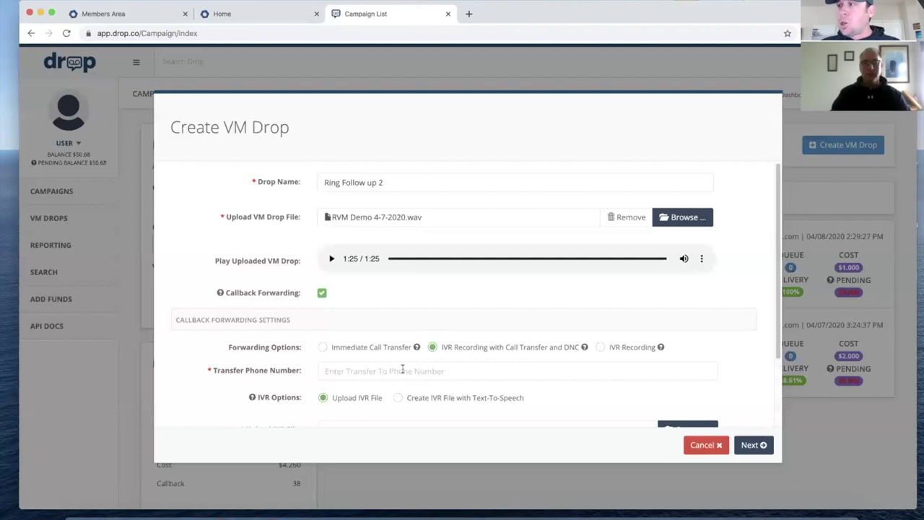
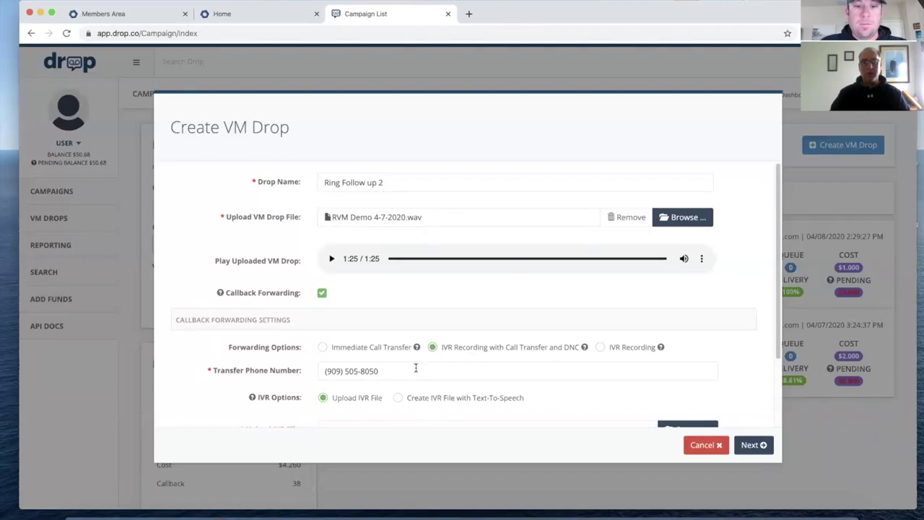
Scroll down to Upload IVR File and browse for the recording to upload
{"action": "scroll", "coordinate": [415, 368], "scroll_direction": "down", "scroll_amount": 1}
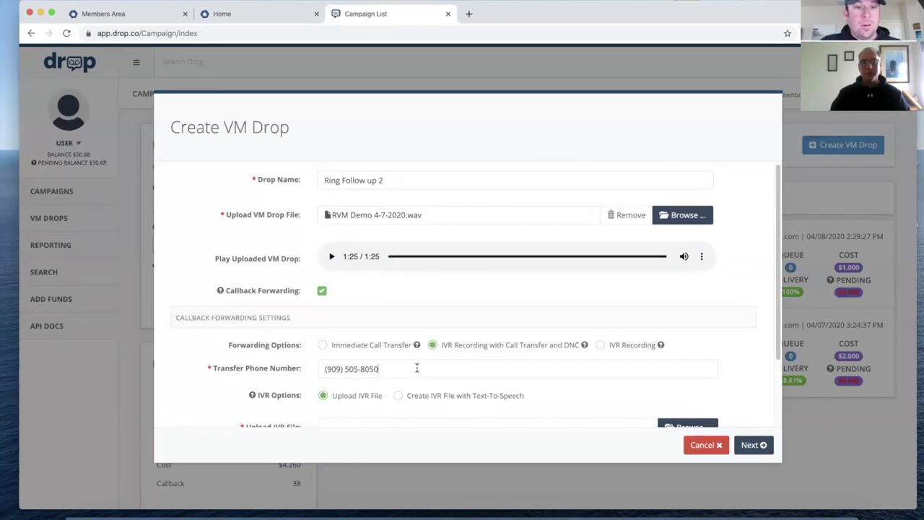
{"action": "scroll", "coordinate": [417, 368], "scroll_direction": "down", "scroll_amount": 1}
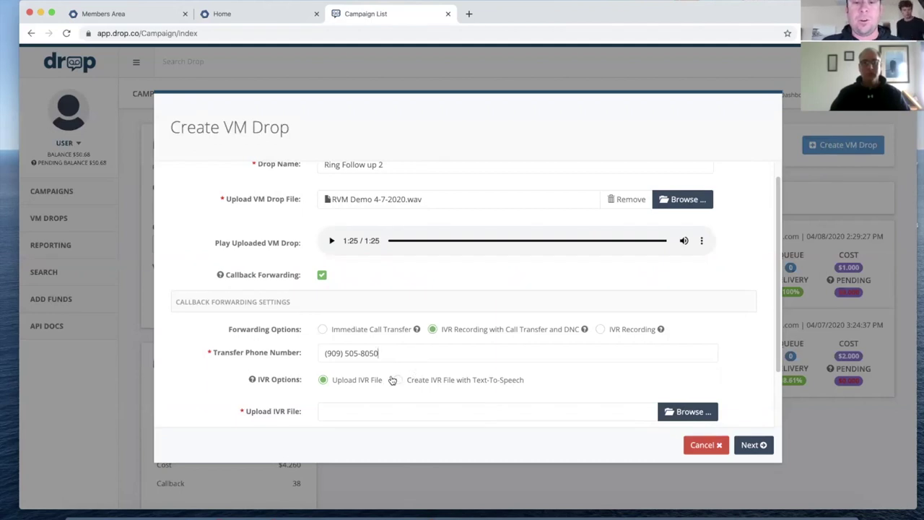
{"action": "scroll", "coordinate": [347, 383], "scroll_direction": "down", "scroll_amount": 1}
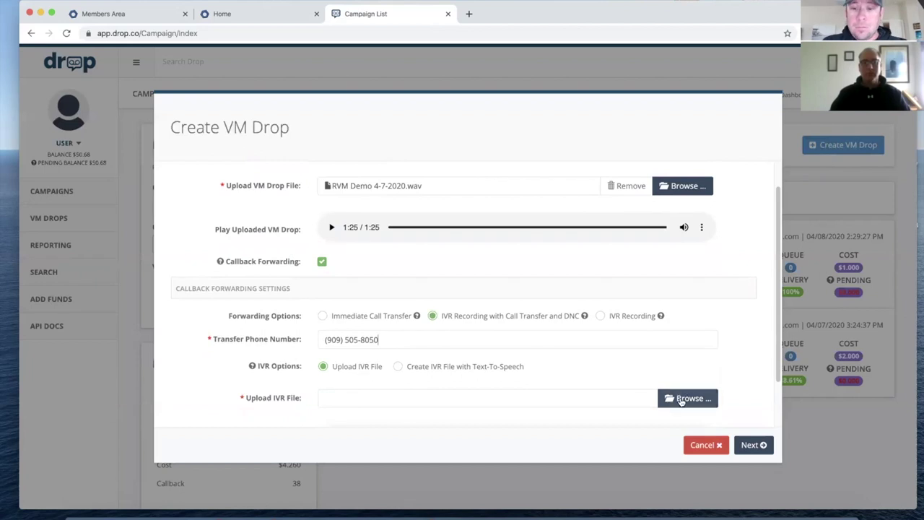
{"action": "scroll", "coordinate": [271, 393], "scroll_direction": "down", "scroll_amount": 3}
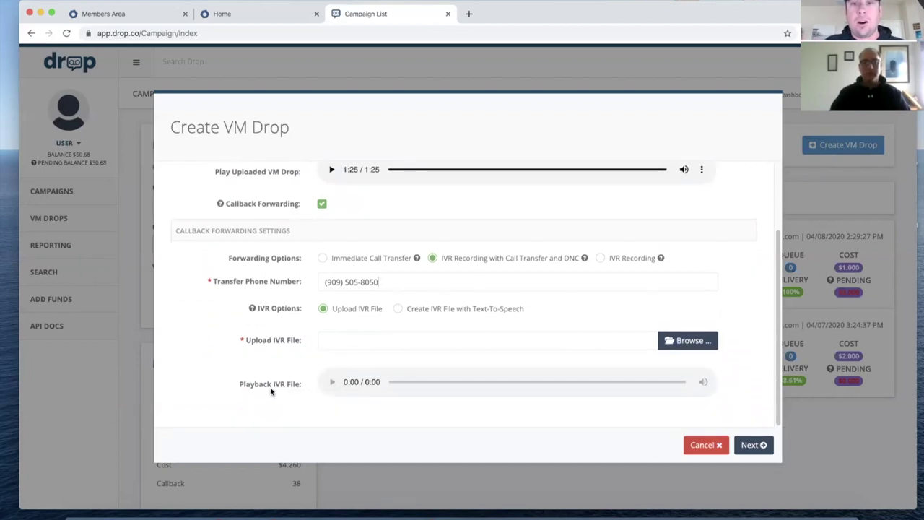
{"action": "left_click", "coordinate": [683, 342]}
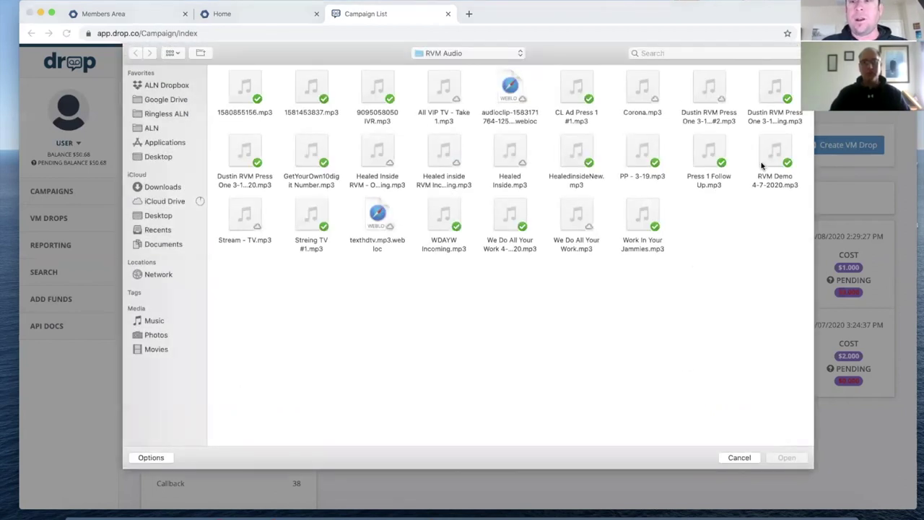
Upload RVM Demo 4-7-2020.mp3 as the drop's IVR file
{"action": "left_click", "coordinate": [768, 162]}
{"action": "left_click", "coordinate": [786, 457]}
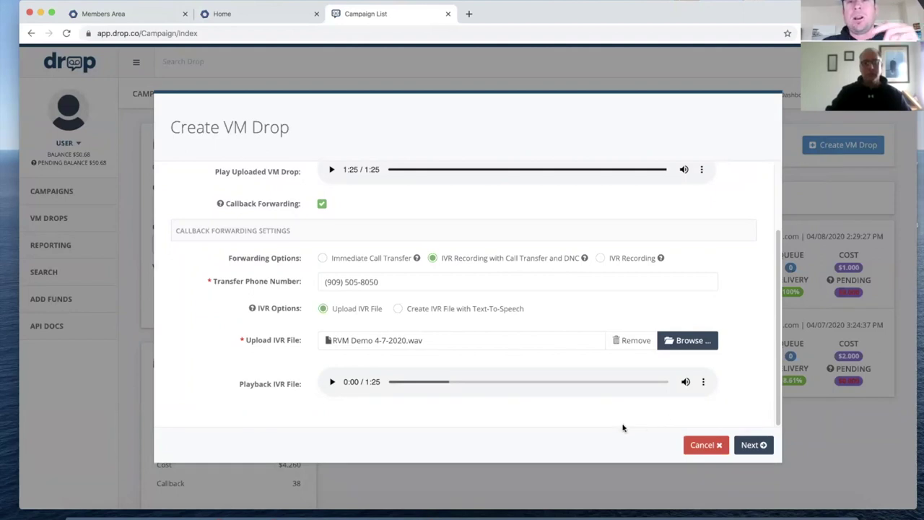
On the optional drop settings, set Hourly Pacing to 1000 and tick Show Missed Call
{"action": "left_click", "coordinate": [762, 445]}
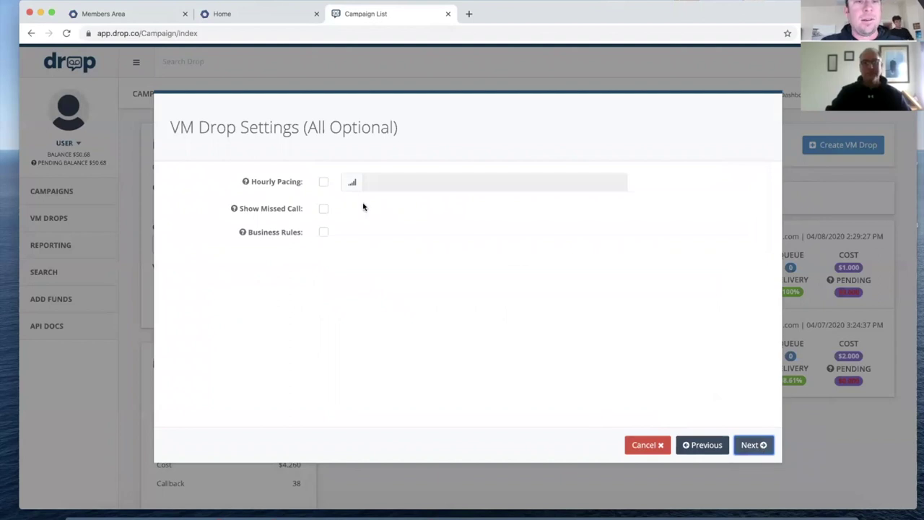
{"action": "left_click", "coordinate": [324, 183]}
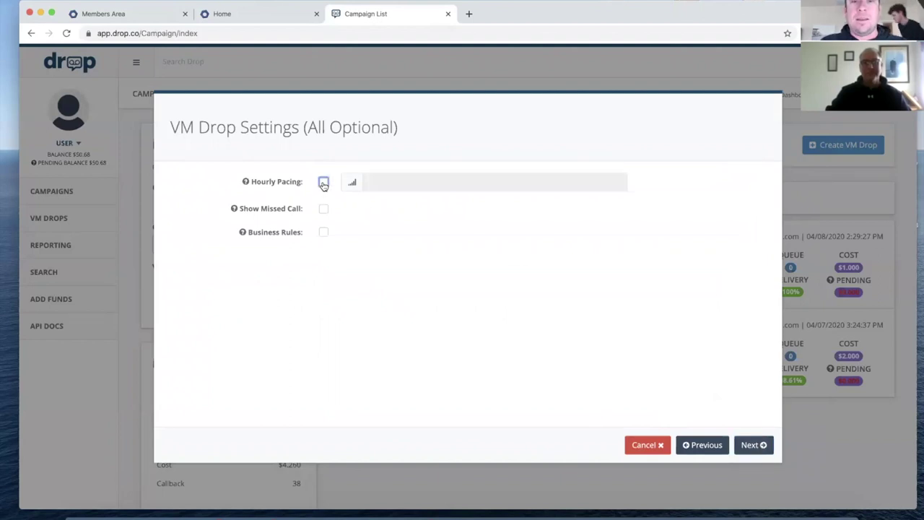
{"action": "left_click", "coordinate": [389, 181]}
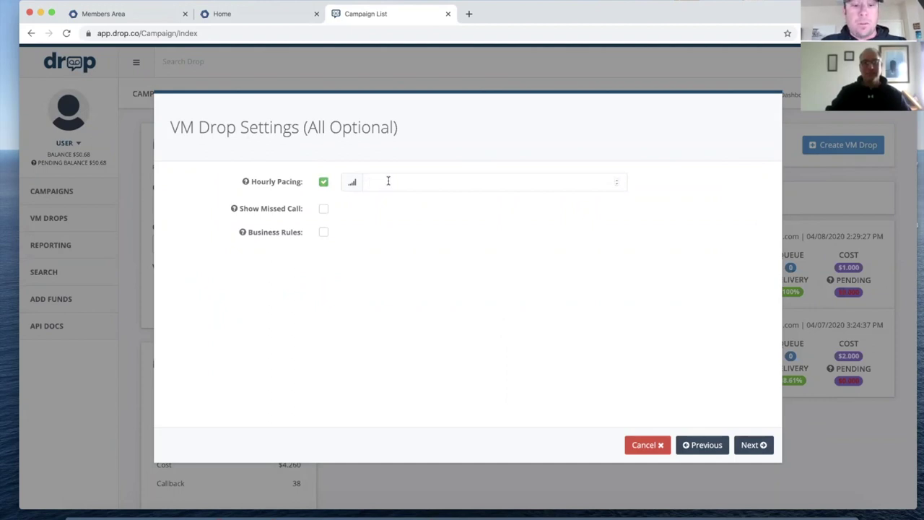
{"action": "type", "text": "1000"}
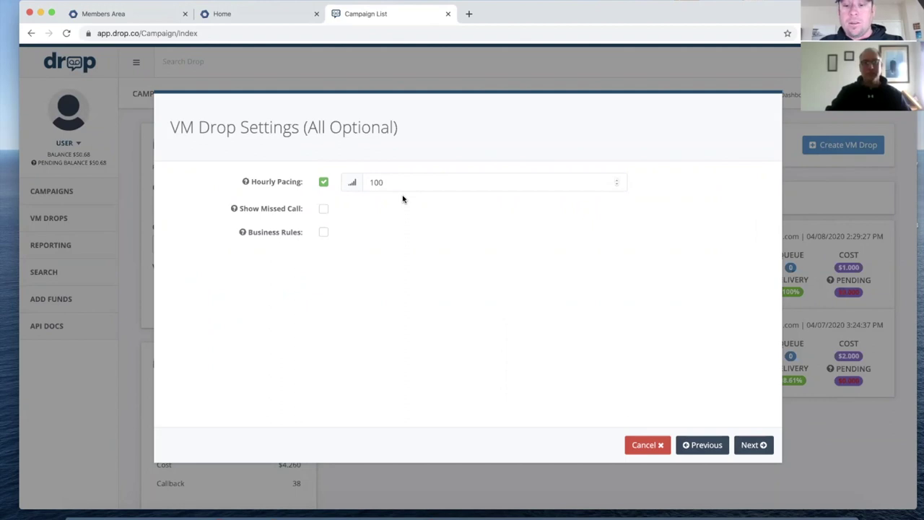
{"action": "left_click", "coordinate": [409, 230]}
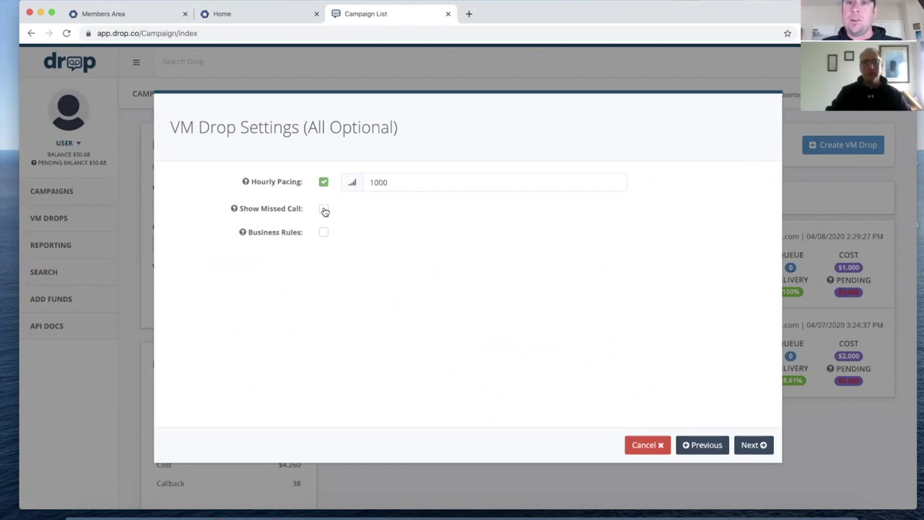
{"action": "left_click", "coordinate": [323, 209]}
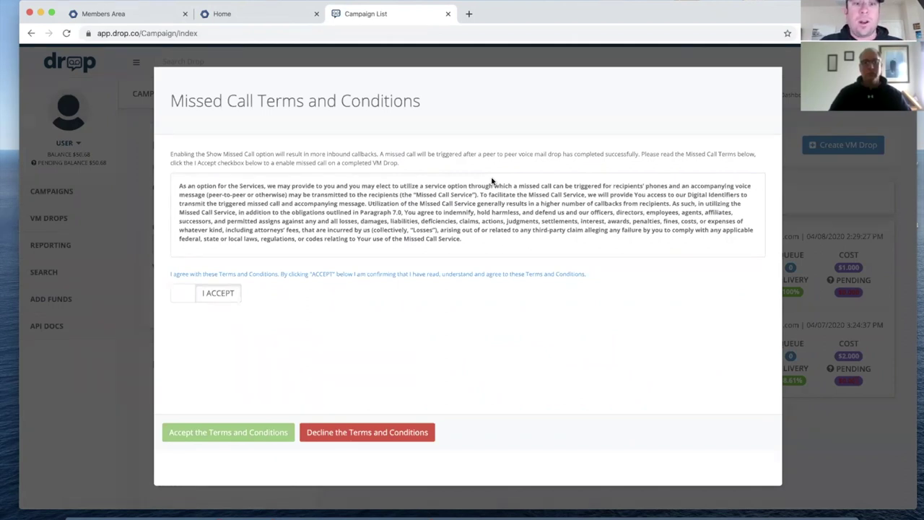
Agree to and accept the Missed Call terms and conditions
{"action": "left_click", "coordinate": [179, 295]}
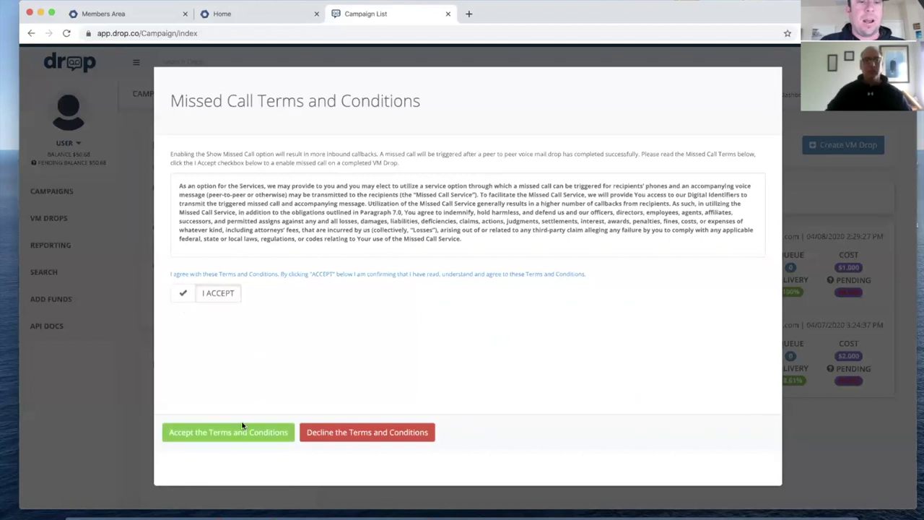
{"action": "left_click", "coordinate": [241, 432]}
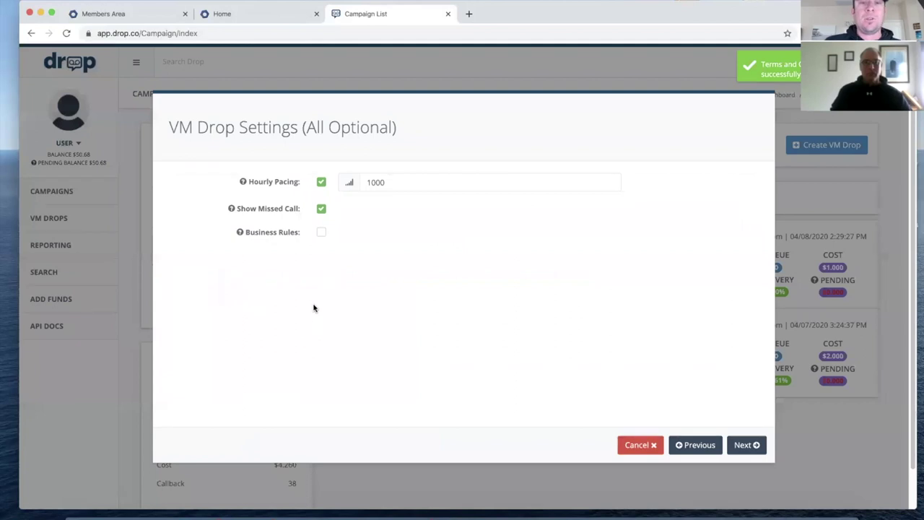
Check the Business Rules rule types, leave Business Rules off, and save the drop settings
{"action": "left_click", "coordinate": [322, 233]}
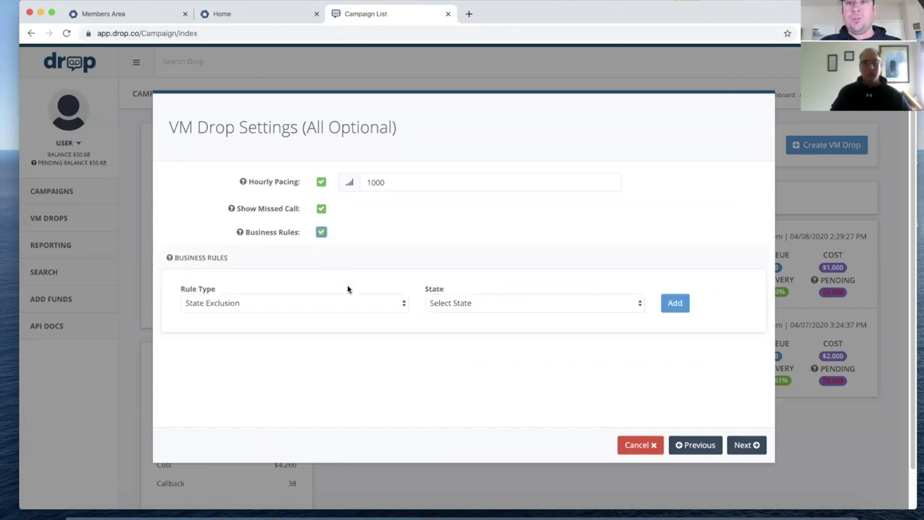
{"action": "left_click", "coordinate": [386, 303]}
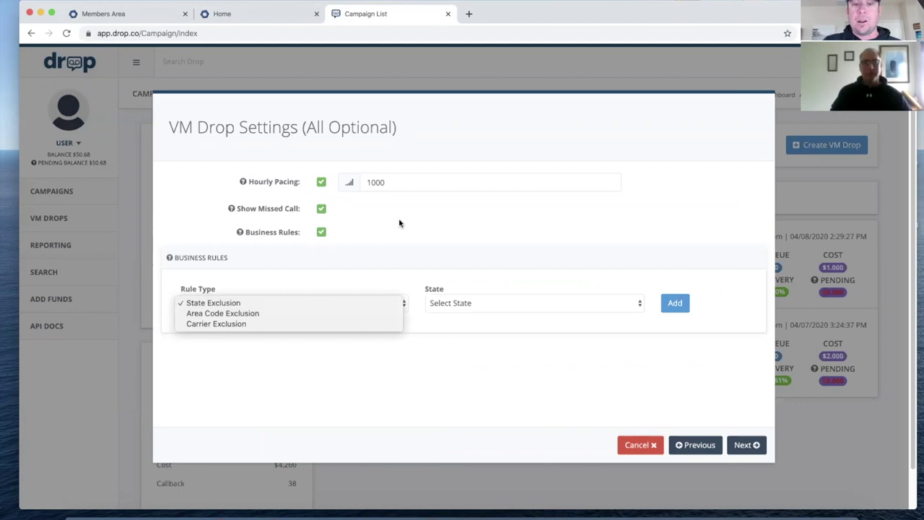
{"action": "left_click", "coordinate": [229, 354]}
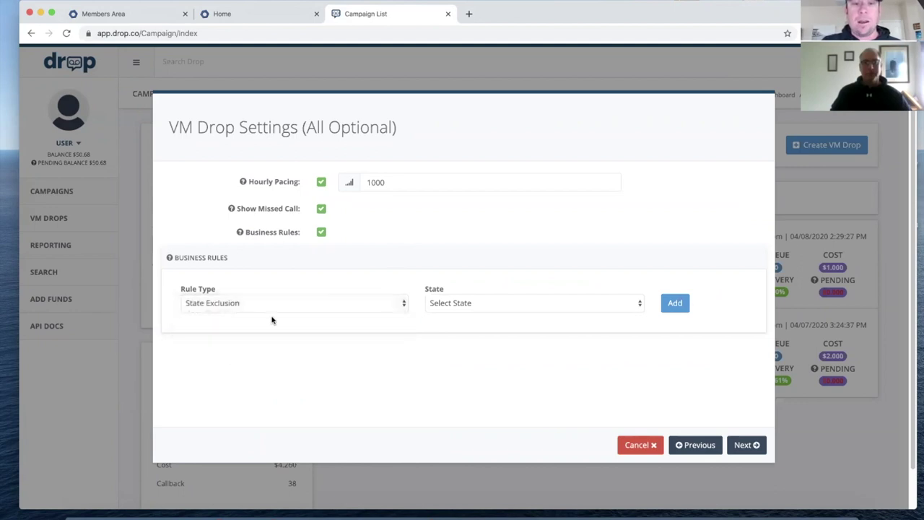
{"action": "left_click", "coordinate": [322, 234]}
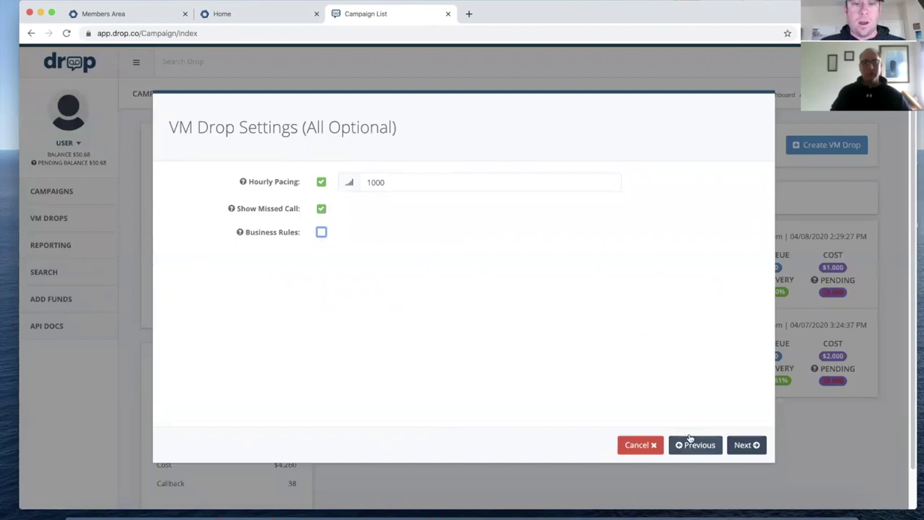
{"action": "left_click", "coordinate": [745, 445]}
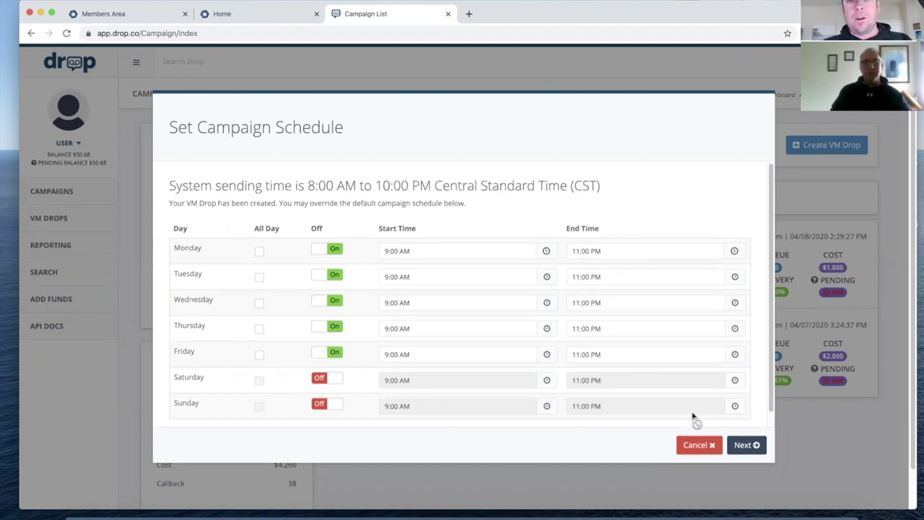
Keep the weekday 9:00 AM–11:00 PM schedule and create the VM Drop
{"action": "left_click", "coordinate": [744, 445]}
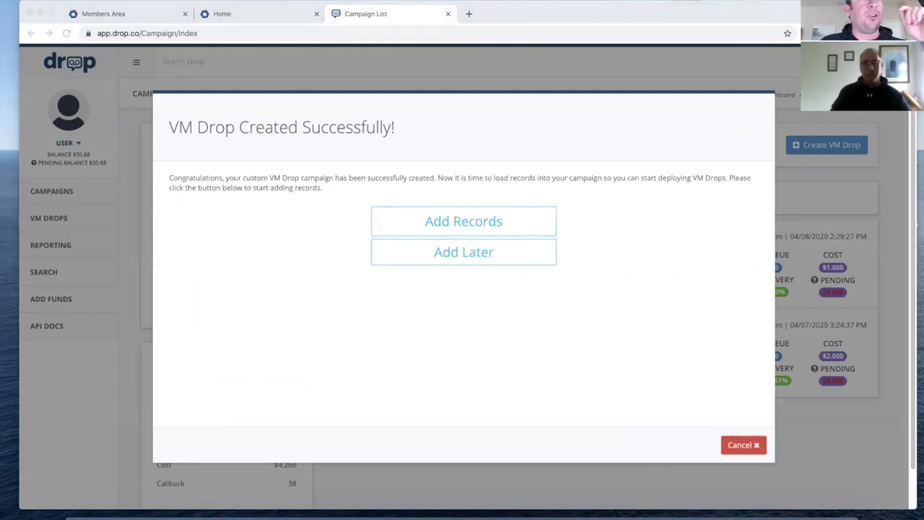
{"action": "left_click", "coordinate": [469, 13]}
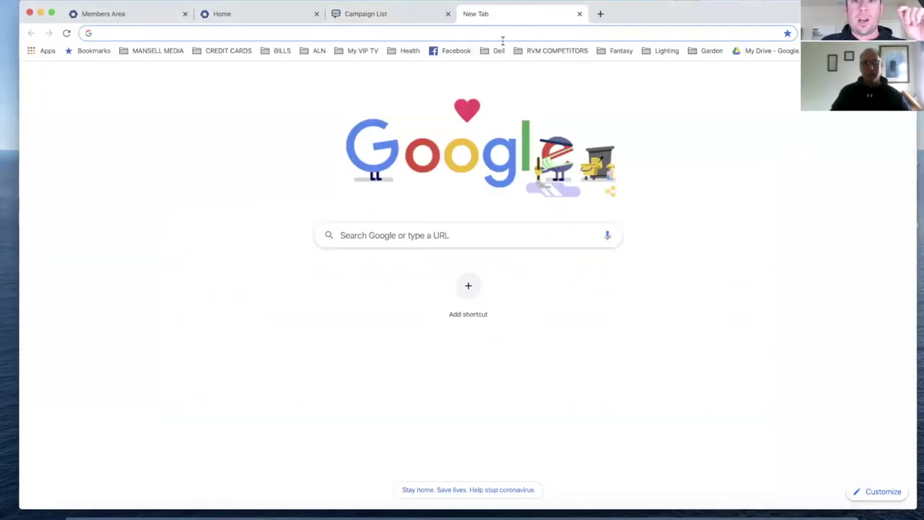
{"action": "left_click", "coordinate": [306, 50]}
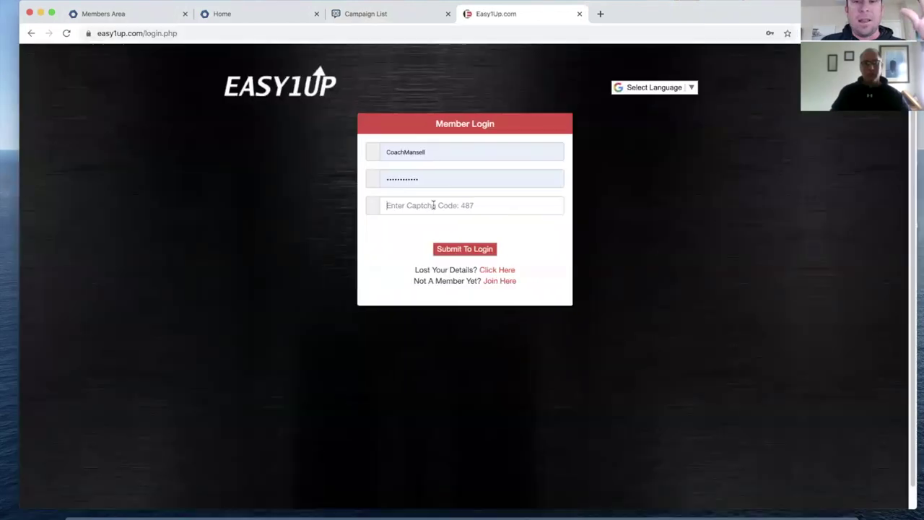
{"action": "left_click", "coordinate": [432, 206]}
{"action": "type", "text": "4"}
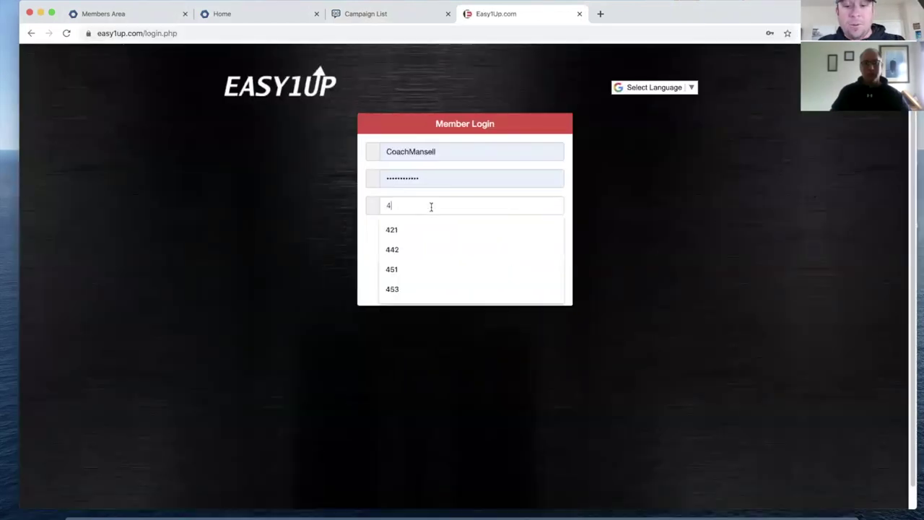
{"action": "type", "text": "87"}
{"action": "left_click", "coordinate": [473, 249]}
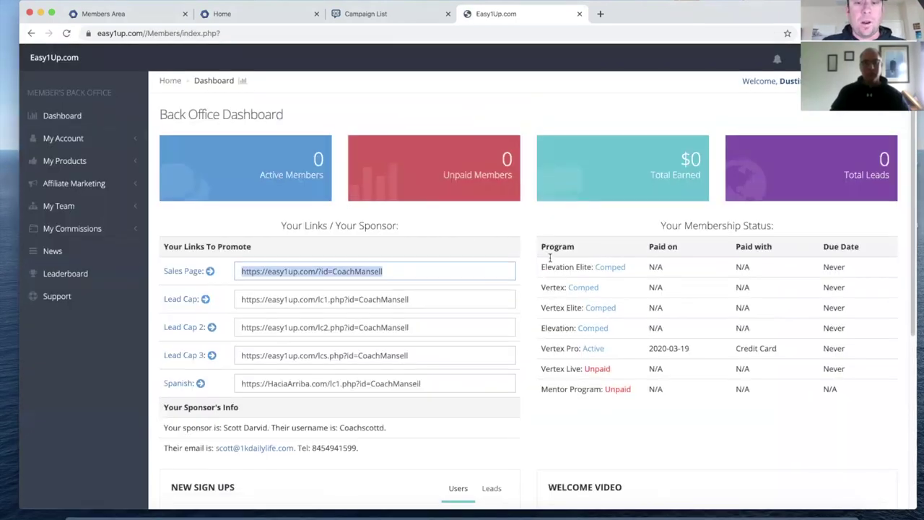
{"action": "scroll", "coordinate": [546, 245], "scroll_direction": "down", "scroll_amount": 5}
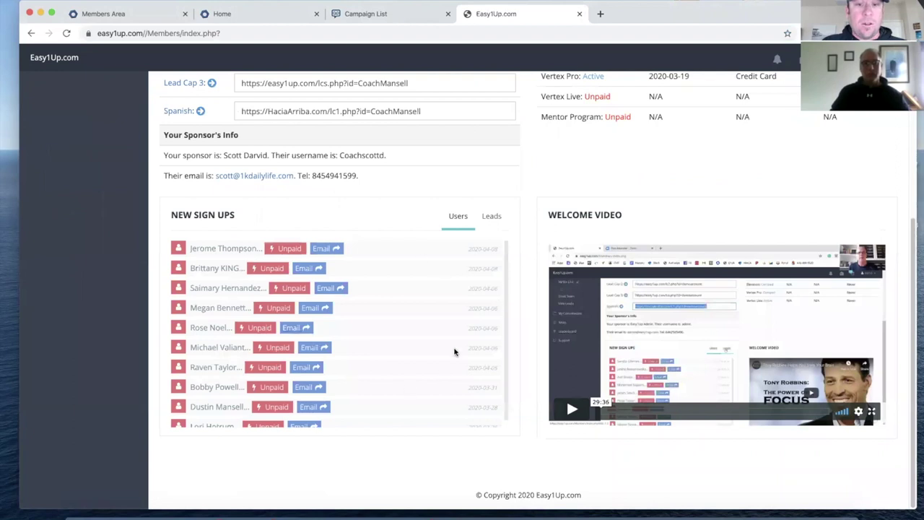
{"action": "scroll", "coordinate": [367, 346], "scroll_direction": "up", "scroll_amount": 3}
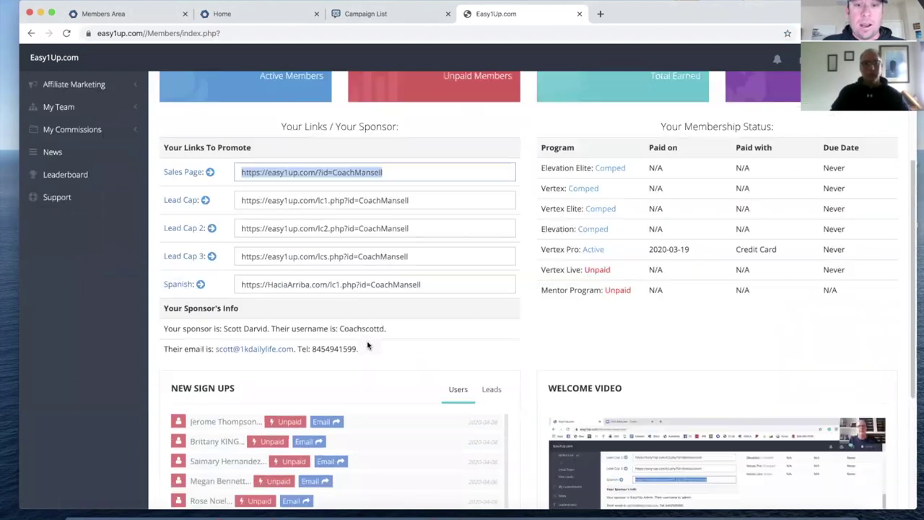
{"action": "left_click", "coordinate": [455, 389]}
{"action": "scroll", "coordinate": [169, 303], "scroll_direction": "up", "scroll_amount": 5}
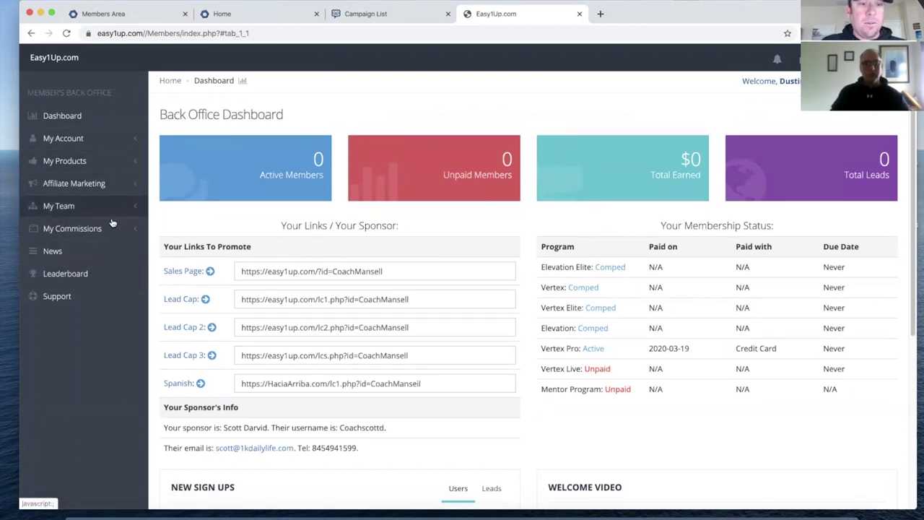
{"action": "scroll", "coordinate": [128, 213], "scroll_direction": "down", "scroll_amount": 5}
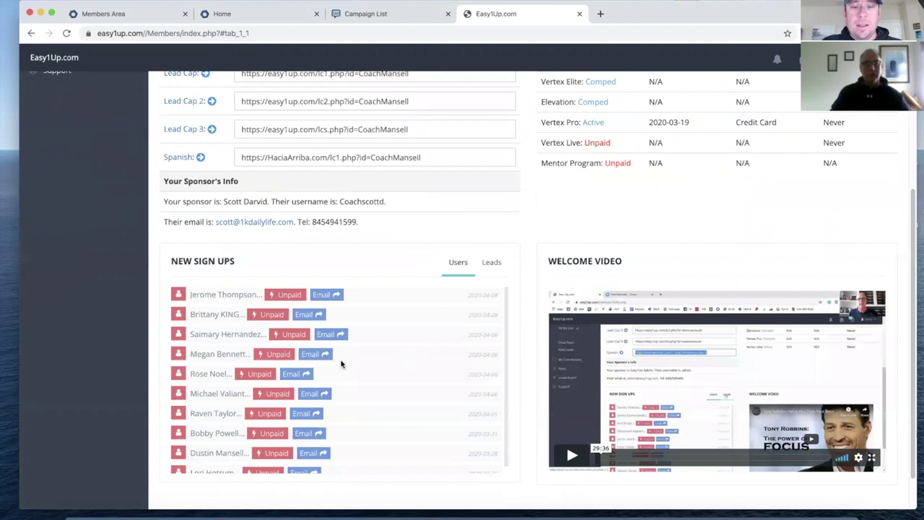
{"action": "scroll", "coordinate": [336, 340], "scroll_direction": "down", "scroll_amount": 1}
{"action": "scroll", "coordinate": [331, 330], "scroll_direction": "up", "scroll_amount": 1}
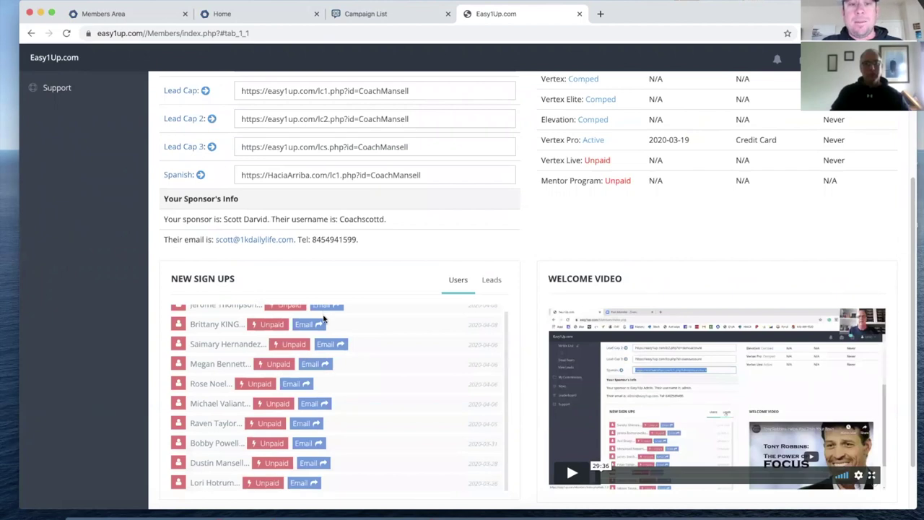
{"action": "scroll", "coordinate": [324, 318], "scroll_direction": "up", "scroll_amount": 5}
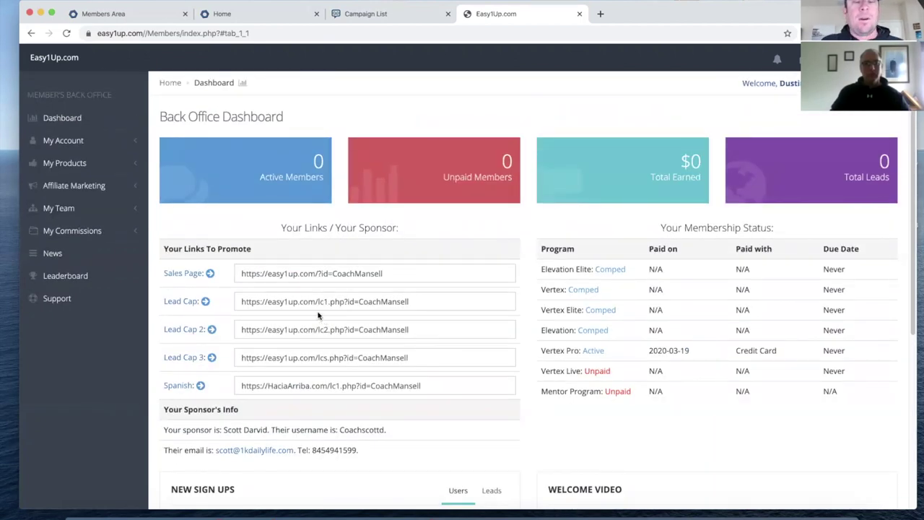
{"action": "left_click", "coordinate": [289, 273]}
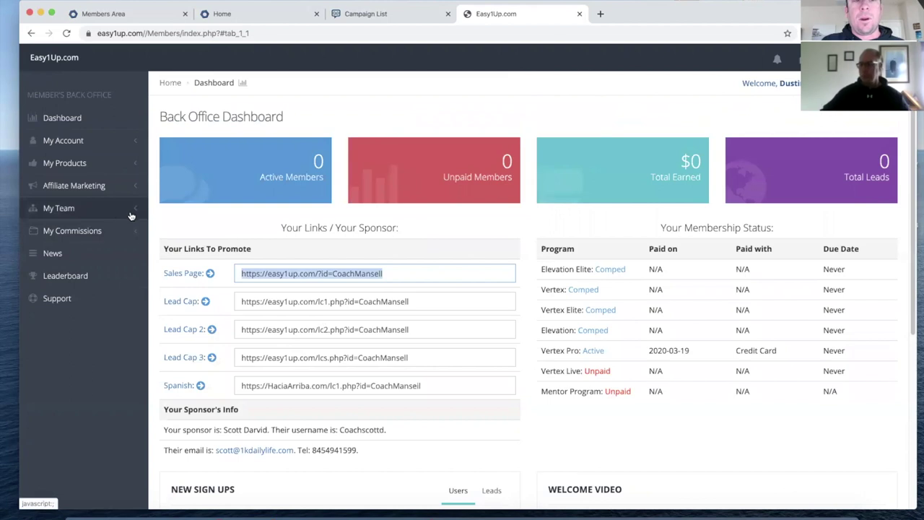
{"action": "left_click", "coordinate": [62, 211]}
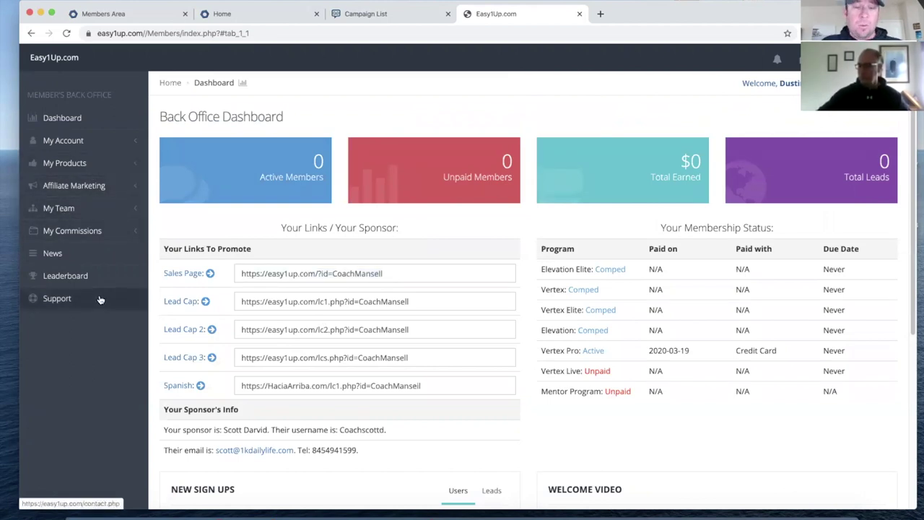
{"action": "scroll", "coordinate": [101, 299], "scroll_direction": "down", "scroll_amount": 1}
{"action": "scroll", "coordinate": [102, 298], "scroll_direction": "down", "scroll_amount": 5}
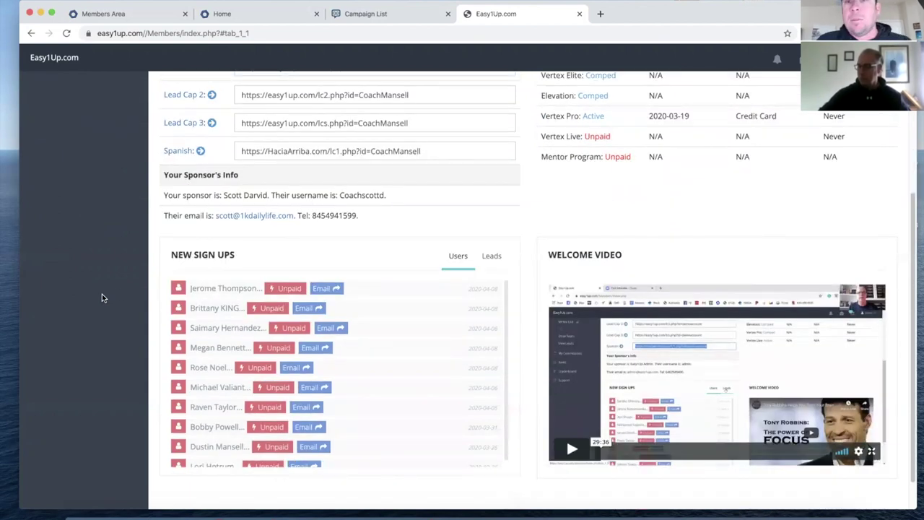
{"action": "scroll", "coordinate": [195, 256], "scroll_direction": "up", "scroll_amount": 5}
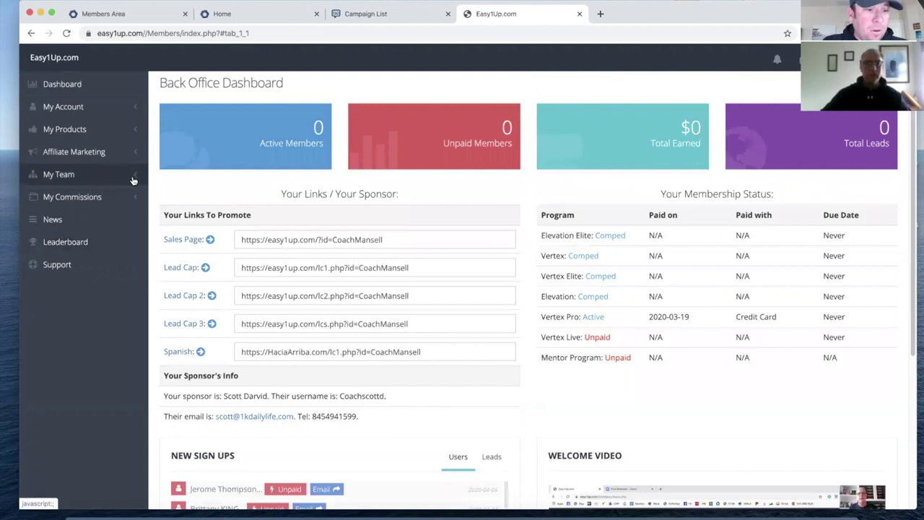
{"action": "scroll", "coordinate": [132, 189], "scroll_direction": "down", "scroll_amount": 5}
{"action": "scroll", "coordinate": [129, 203], "scroll_direction": "up", "scroll_amount": 4}
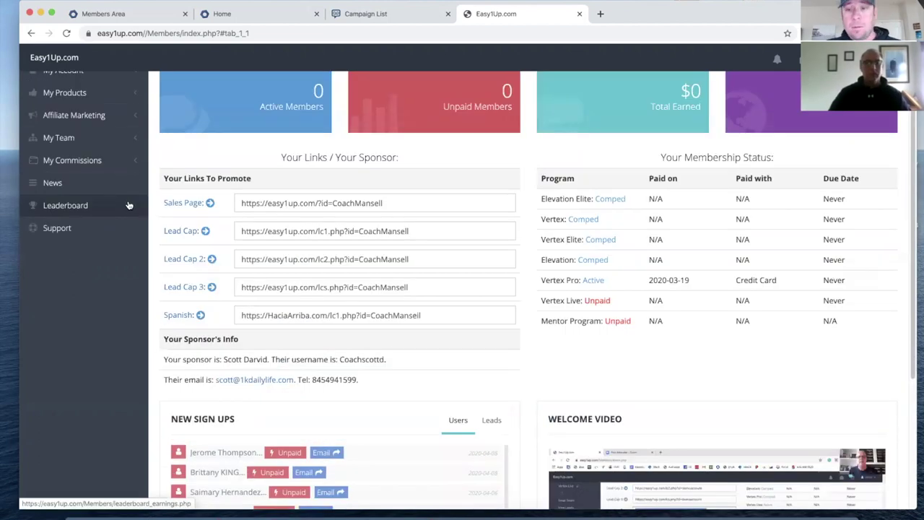
{"action": "scroll", "coordinate": [129, 205], "scroll_direction": "up", "scroll_amount": 2}
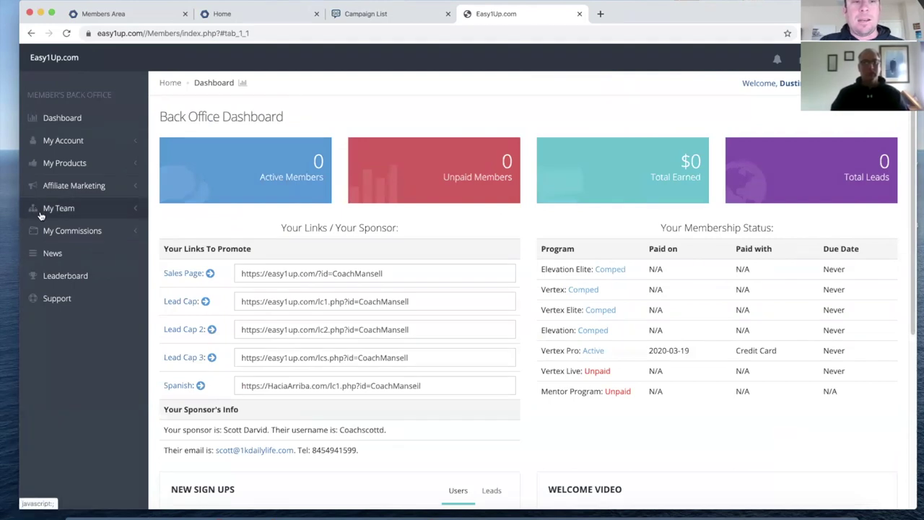
{"action": "scroll", "coordinate": [460, 291], "scroll_direction": "down", "scroll_amount": 5}
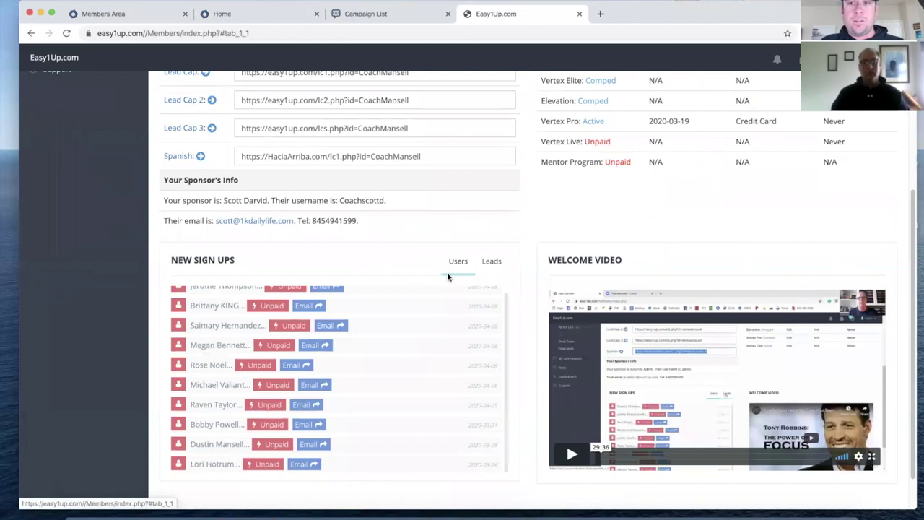
{"action": "left_click", "coordinate": [372, 17]}
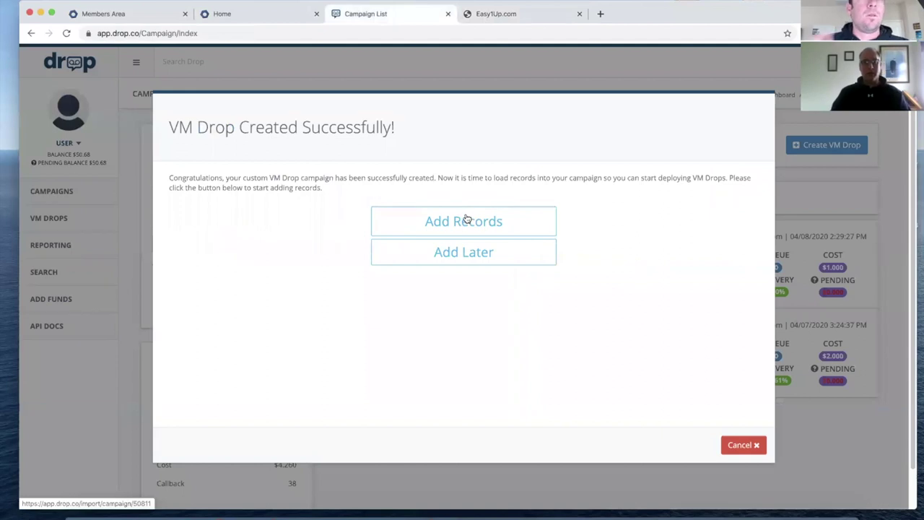
{"action": "left_click", "coordinate": [558, 14]}
{"action": "scroll", "coordinate": [450, 343], "scroll_direction": "up", "scroll_amount": 5}
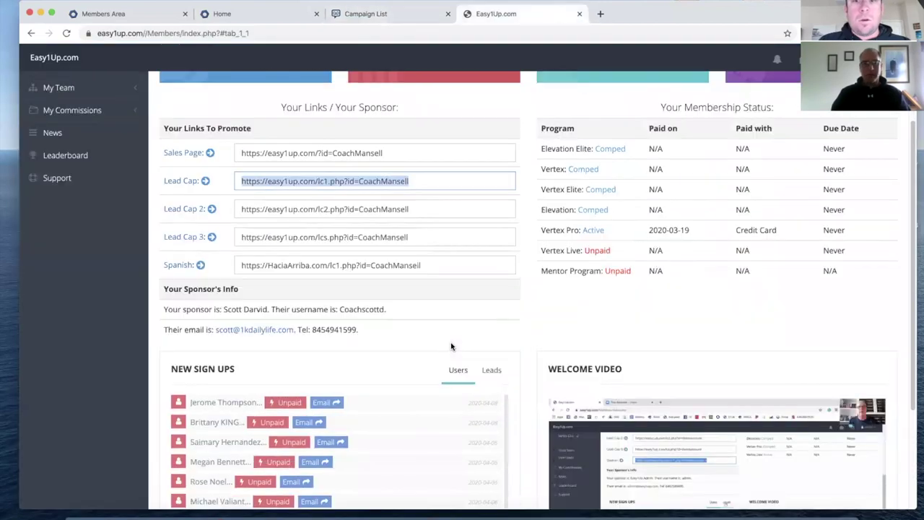
{"action": "scroll", "coordinate": [452, 344], "scroll_direction": "down", "scroll_amount": 5}
{"action": "scroll", "coordinate": [159, 260], "scroll_direction": "up", "scroll_amount": 5}
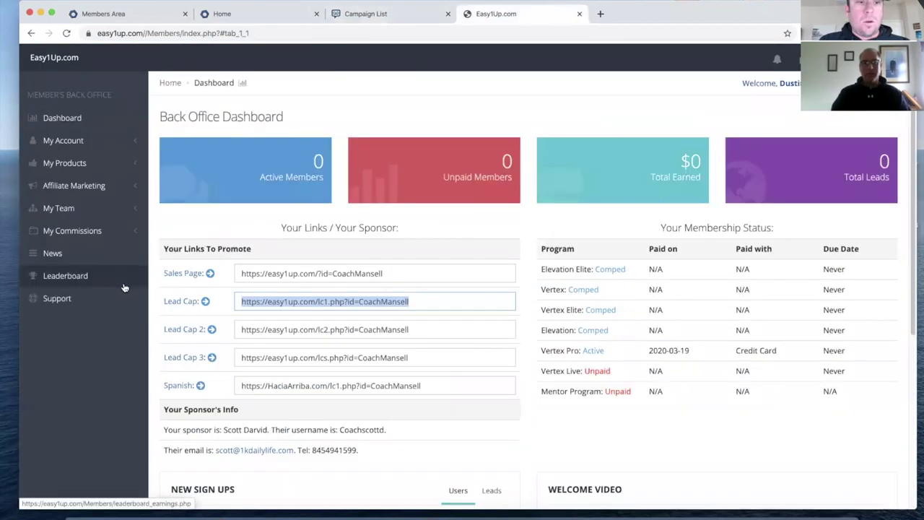
{"action": "scroll", "coordinate": [226, 292], "scroll_direction": "down", "scroll_amount": 3}
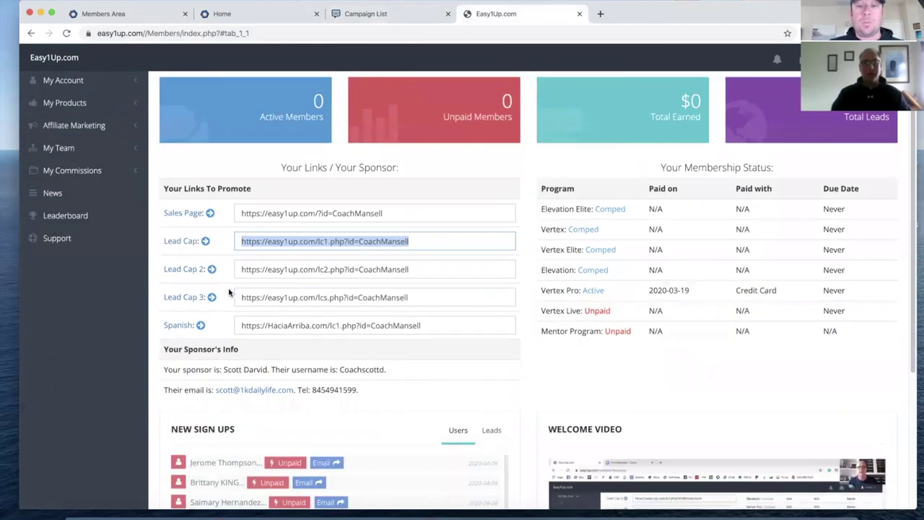
{"action": "scroll", "coordinate": [320, 334], "scroll_direction": "down", "scroll_amount": 2}
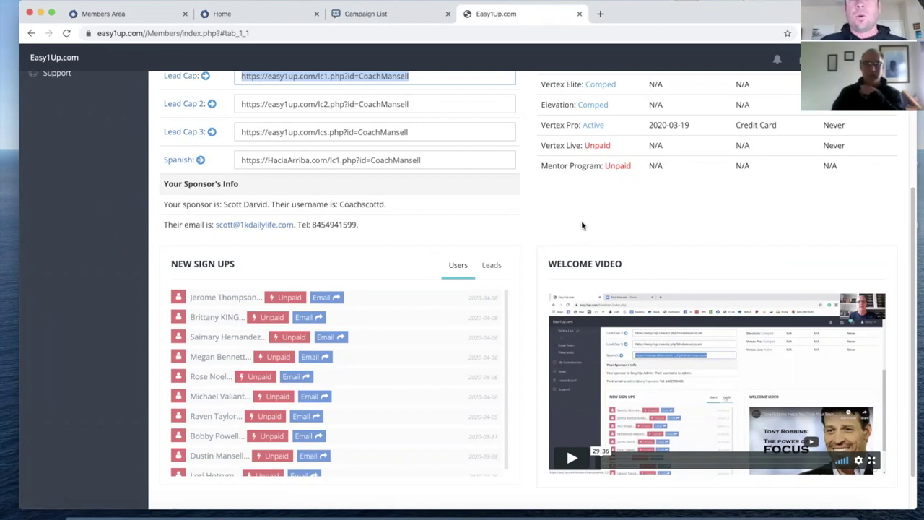
{"action": "scroll", "coordinate": [582, 226], "scroll_direction": "up", "scroll_amount": 3}
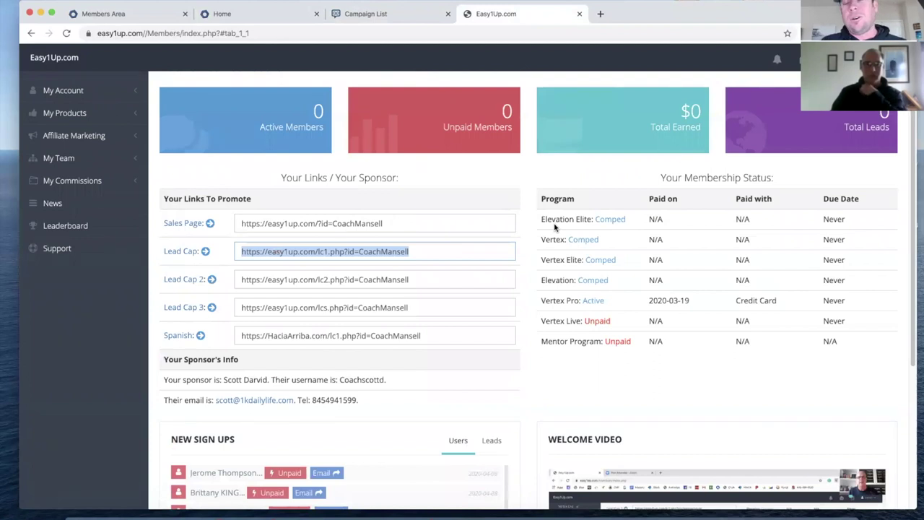
Review the Easy1Up Lead Cap 2 and Sales Page referral links, then return to Drop.co
{"action": "left_click", "coordinate": [488, 273]}
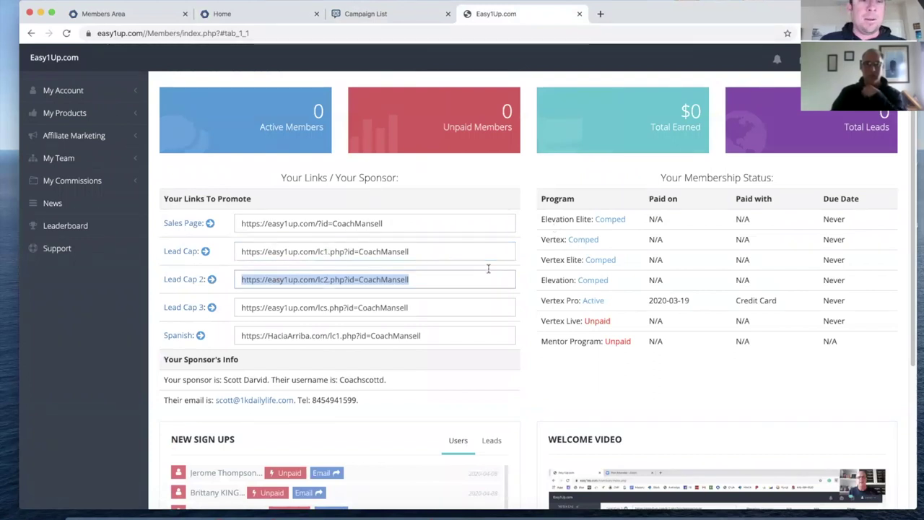
{"action": "left_click", "coordinate": [478, 223]}
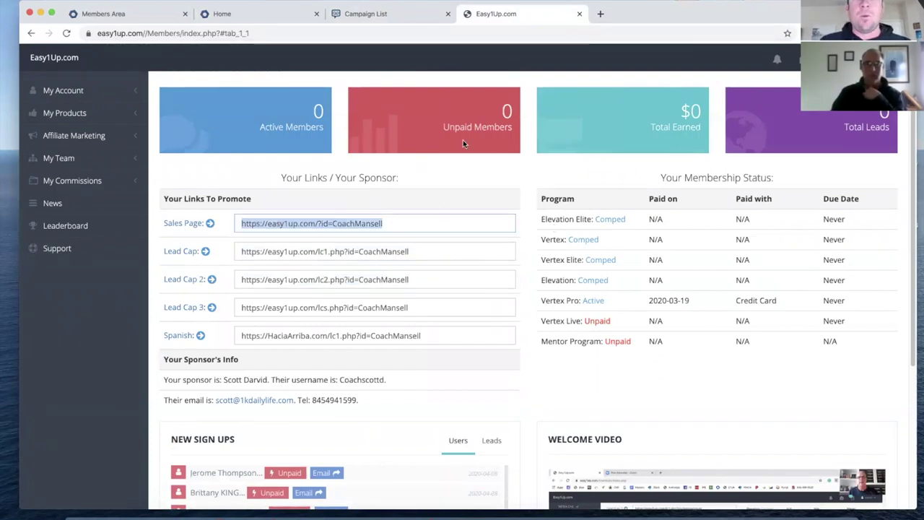
{"action": "left_click", "coordinate": [366, 17]}
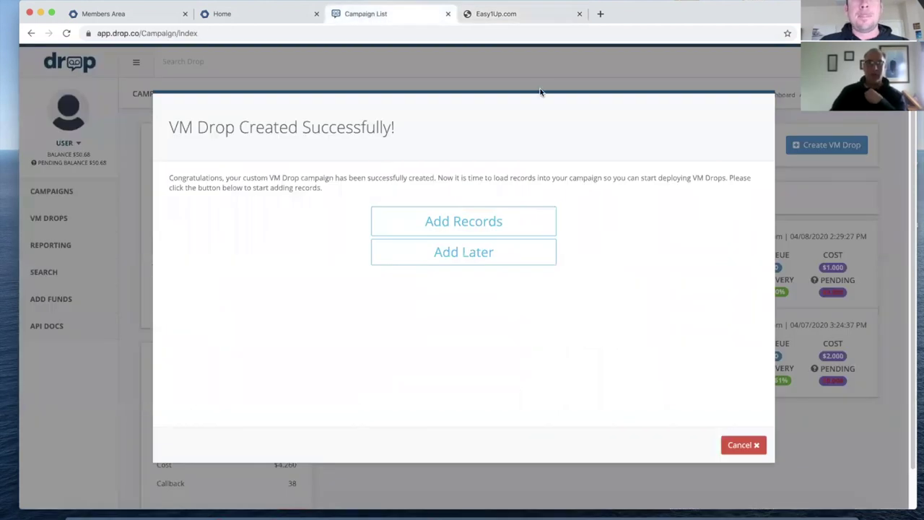
{"action": "left_click", "coordinate": [560, 16]}
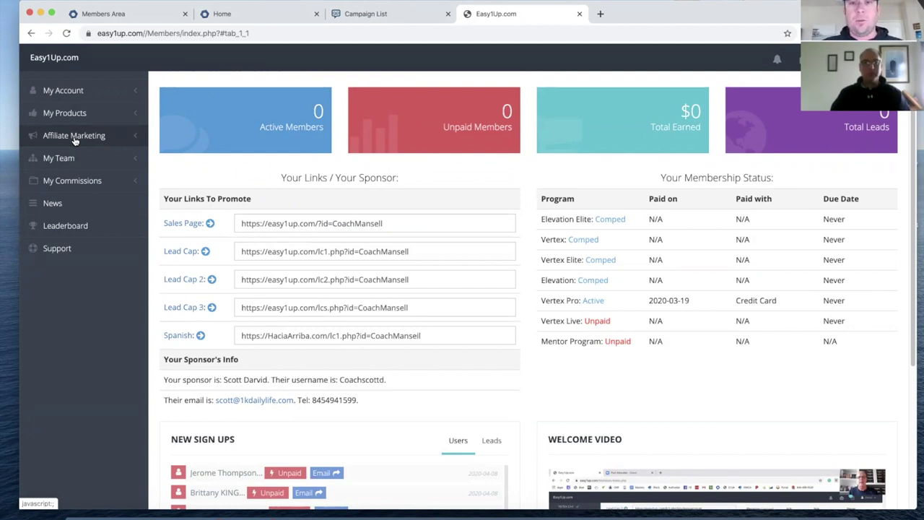
{"action": "left_click", "coordinate": [495, 217]}
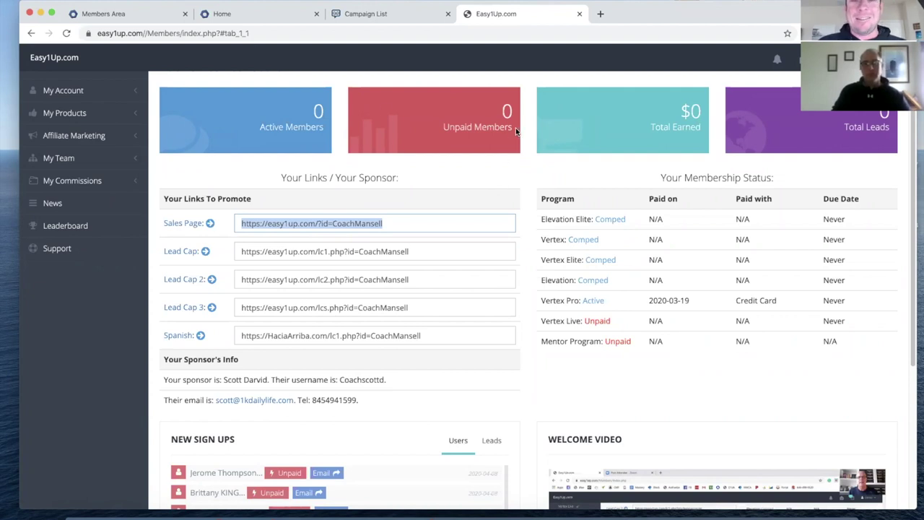
{"action": "left_click", "coordinate": [359, 16]}
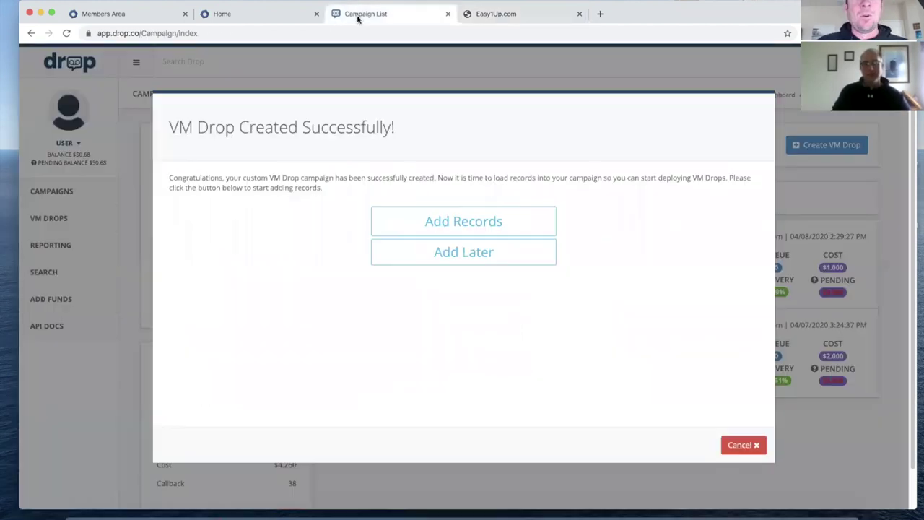
Add records to the campaign from Desktop > RVM > RVM List 1 - 250.csv
{"action": "left_click", "coordinate": [456, 226]}
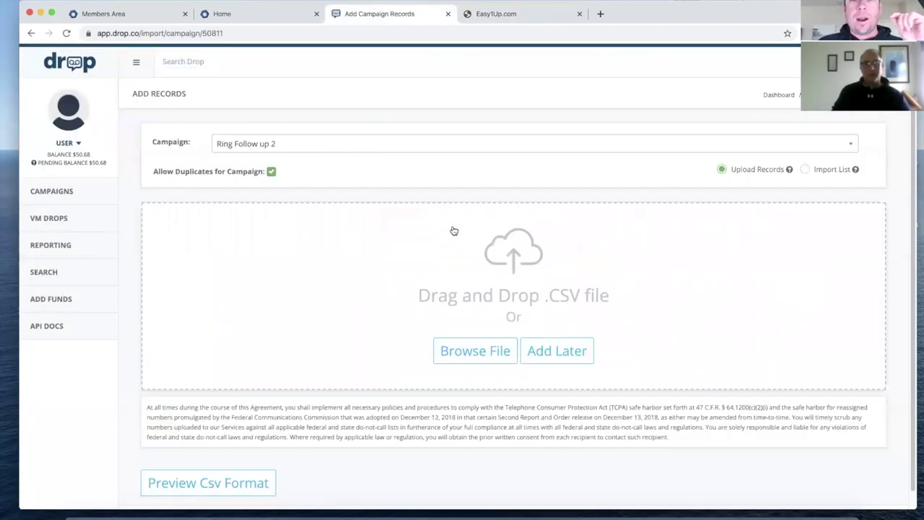
{"action": "left_click", "coordinate": [474, 353]}
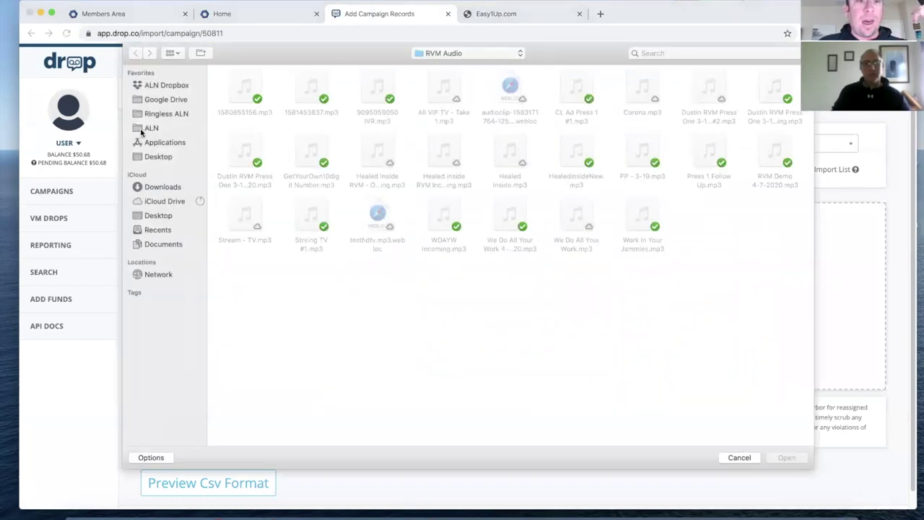
{"action": "left_click", "coordinate": [150, 159]}
{"action": "left_click", "coordinate": [303, 86]}
{"action": "double_click", "coordinate": [303, 86]}
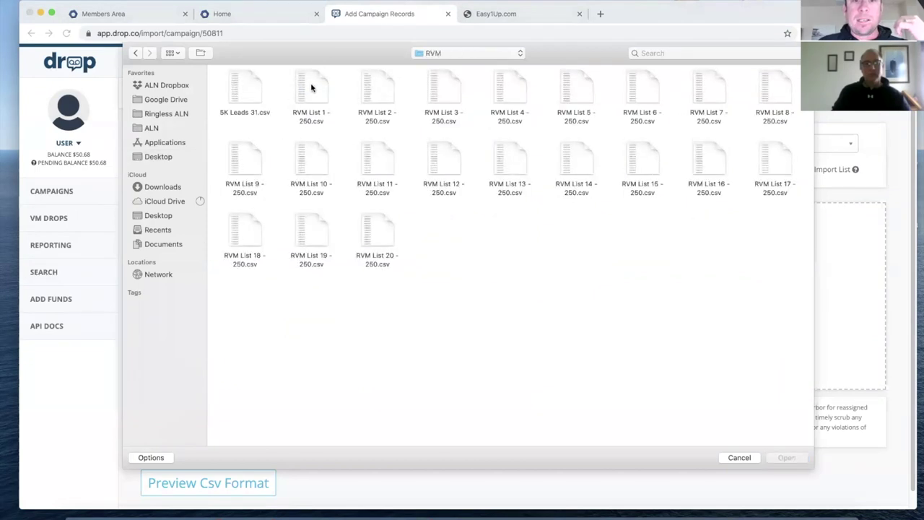
{"action": "left_click", "coordinate": [314, 87]}
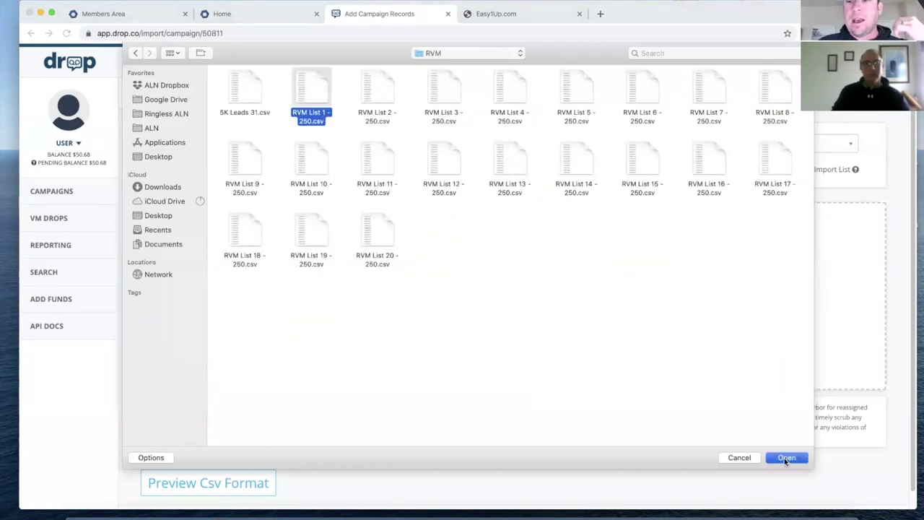
{"action": "left_click", "coordinate": [786, 458]}
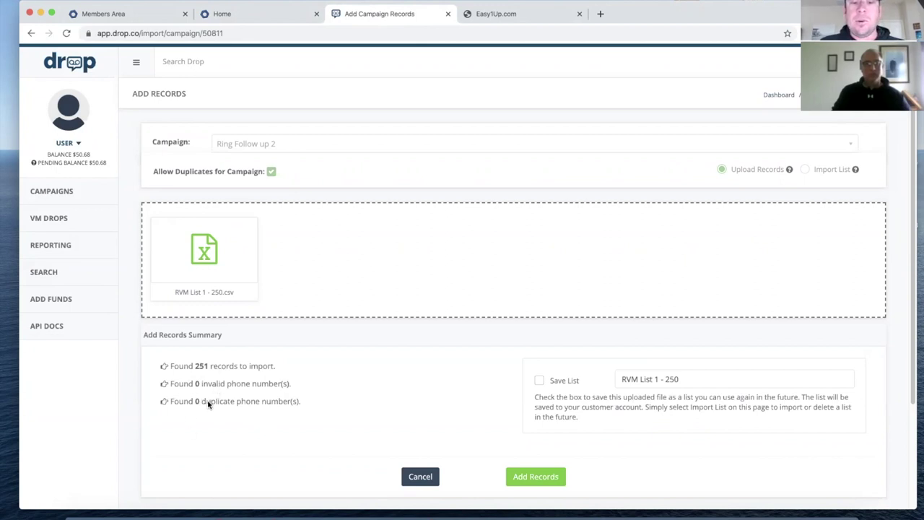
Save the list and import the 251 records into Ring Follow up 2
{"action": "scroll", "coordinate": [229, 405], "scroll_direction": "down", "scroll_amount": 1}
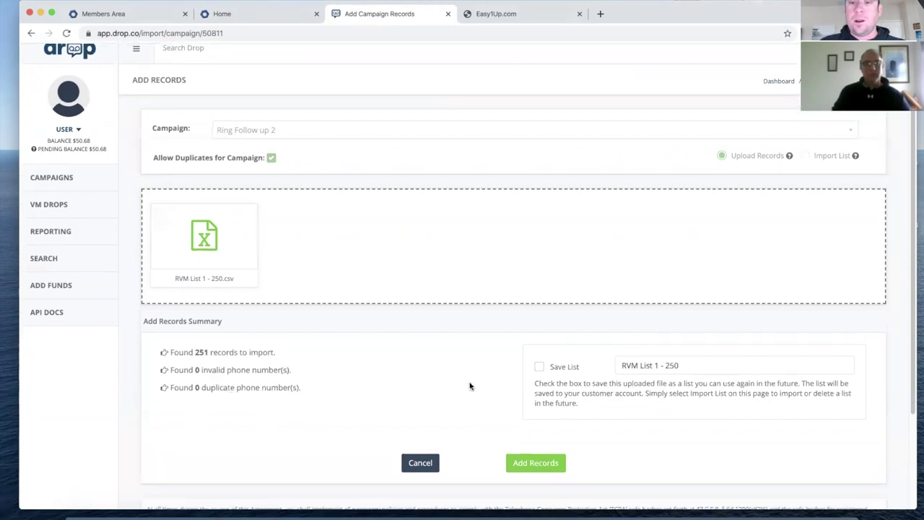
{"action": "left_click", "coordinate": [540, 367]}
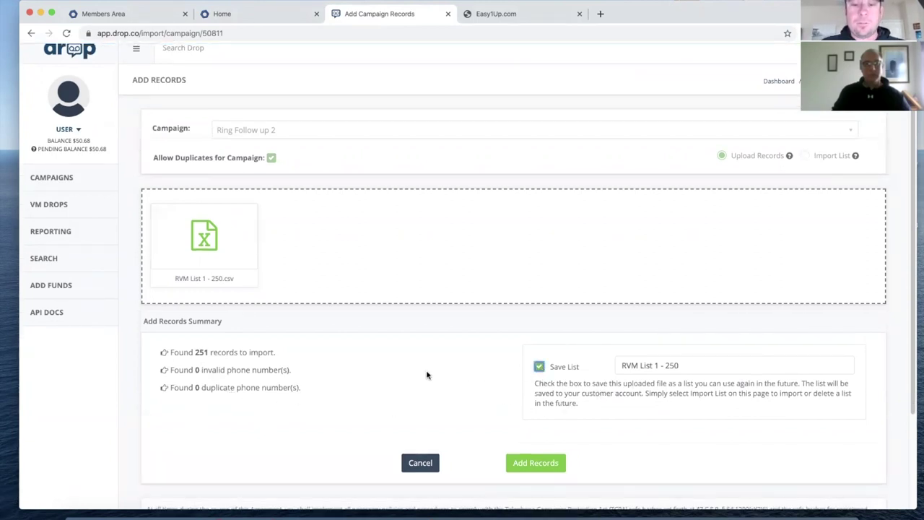
{"action": "scroll", "coordinate": [427, 373], "scroll_direction": "down", "scroll_amount": 3}
{"action": "left_click", "coordinate": [526, 345]}
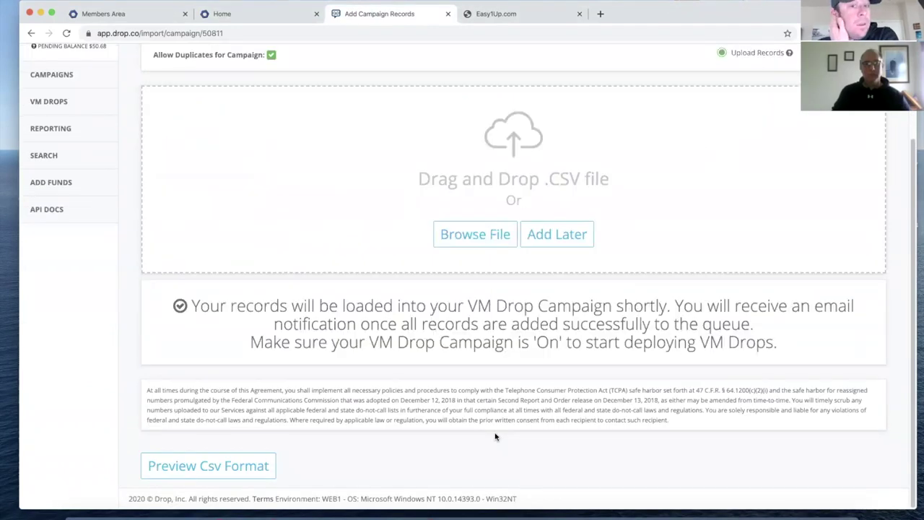
Go to the campaign list, then bring the ROI Panel tracking-links tab into this window
{"action": "scroll", "coordinate": [485, 381], "scroll_direction": "up", "scroll_amount": 3}
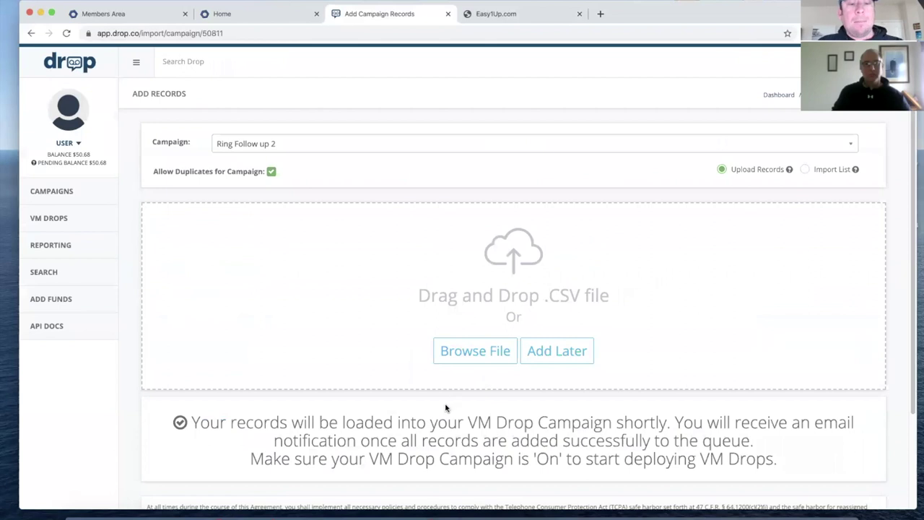
{"action": "scroll", "coordinate": [446, 408], "scroll_direction": "down", "scroll_amount": 1}
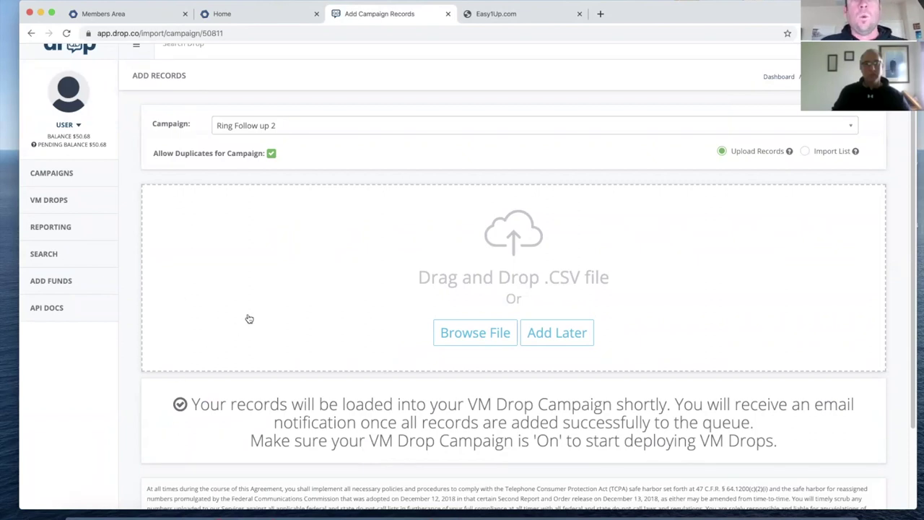
{"action": "left_click", "coordinate": [51, 176]}
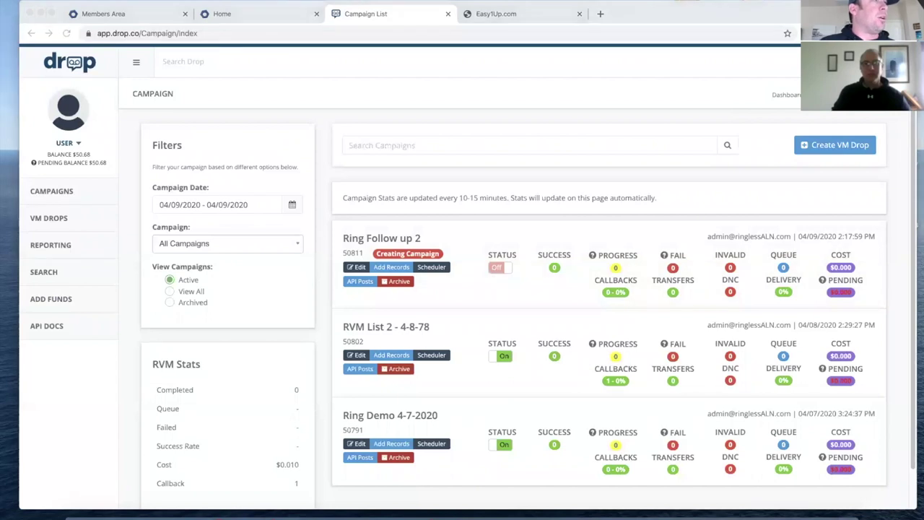
{"action": "left_click_drag", "start_coordinate": [438, 40], "coordinate": [663, 22]}
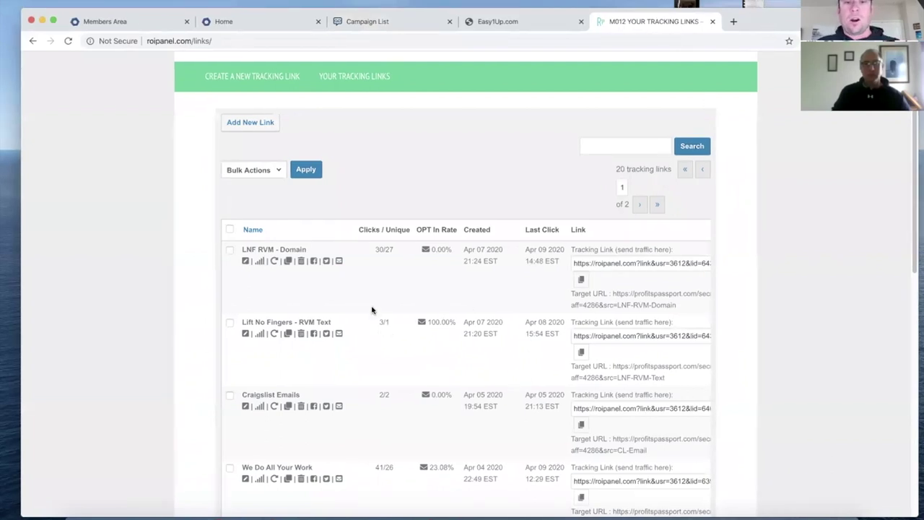
Open the stats for the LNF RVM - Domain tracking link
{"action": "scroll", "coordinate": [370, 306], "scroll_direction": "up", "scroll_amount": 1}
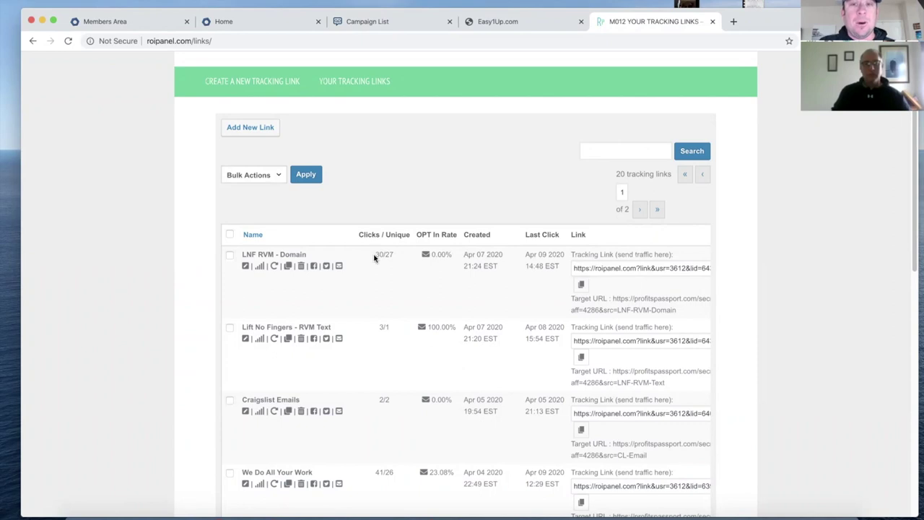
{"action": "left_click", "coordinate": [260, 268]}
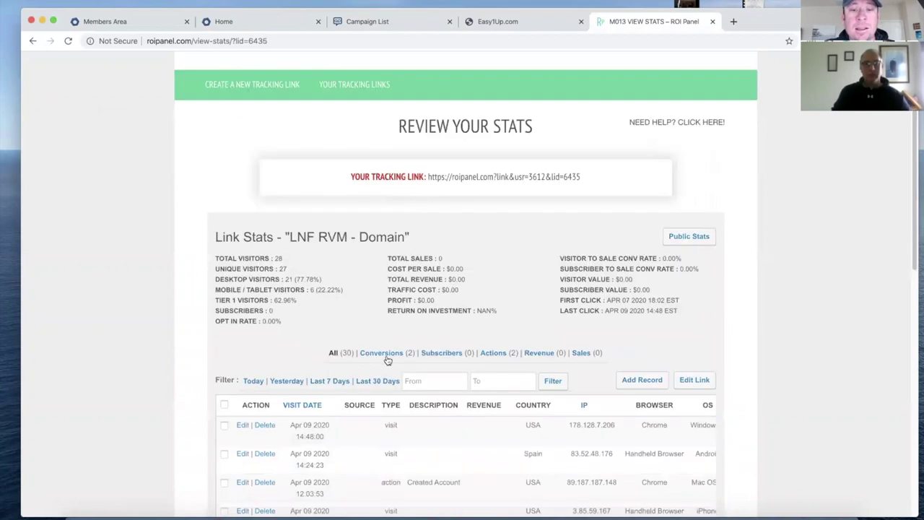
{"action": "scroll", "coordinate": [393, 353], "scroll_direction": "down", "scroll_amount": 1}
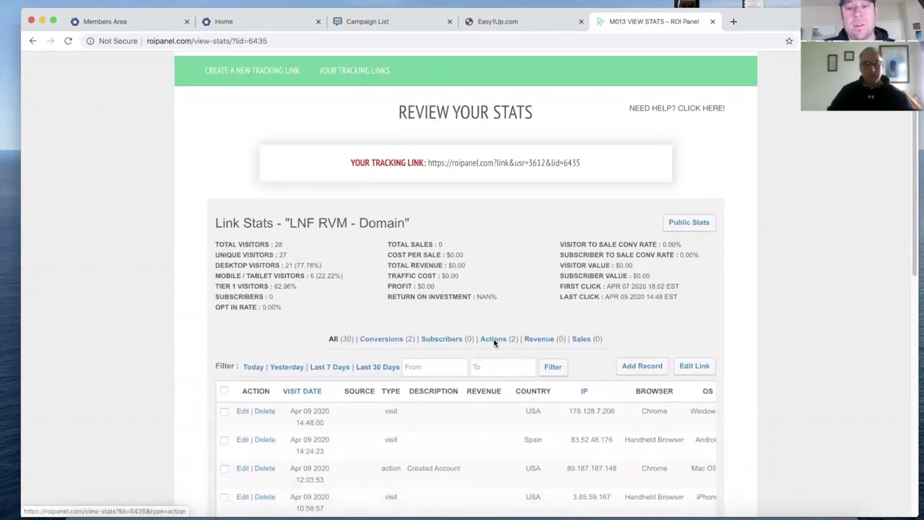
{"action": "scroll", "coordinate": [494, 345], "scroll_direction": "down", "scroll_amount": 3}
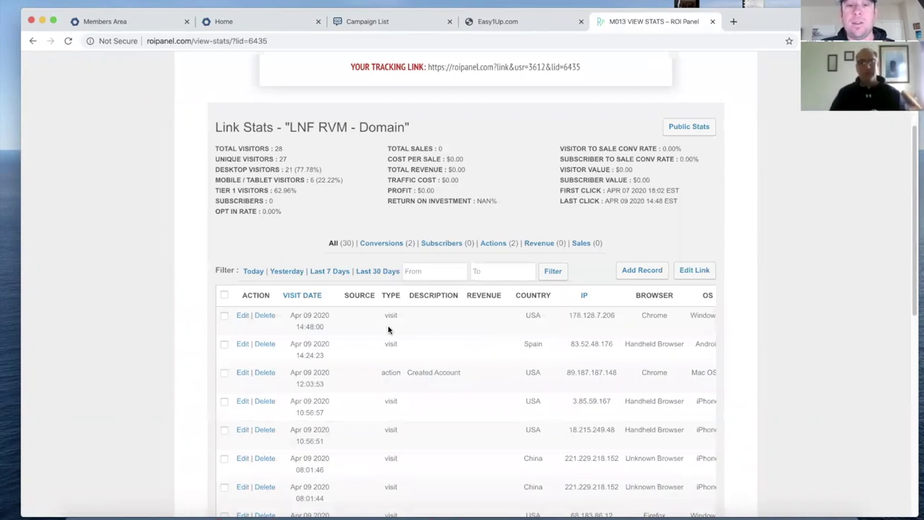
Filter the link's stats to Actions, showing the Created Account action, and open a new tab
{"action": "scroll", "coordinate": [468, 262], "scroll_direction": "up", "scroll_amount": 2}
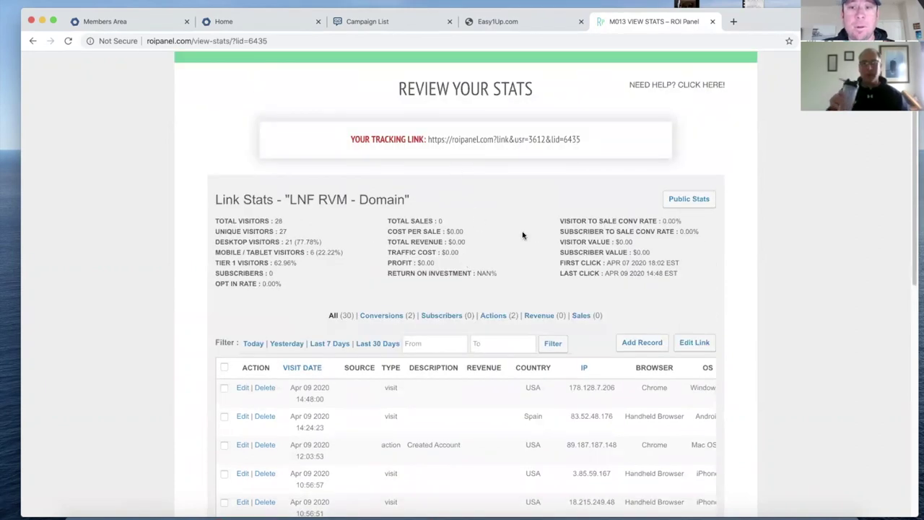
{"action": "scroll", "coordinate": [528, 217], "scroll_direction": "up", "scroll_amount": 1}
{"action": "scroll", "coordinate": [528, 211], "scroll_direction": "up", "scroll_amount": 1}
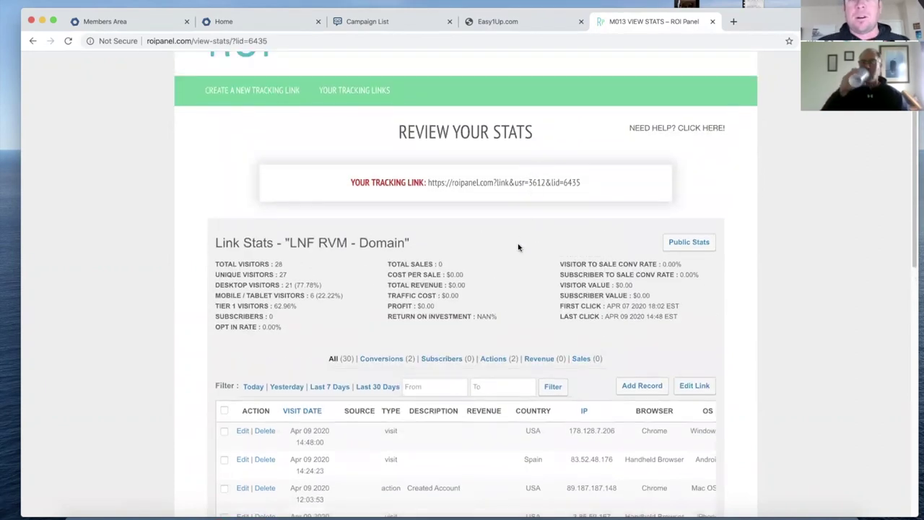
{"action": "scroll", "coordinate": [522, 264], "scroll_direction": "down", "scroll_amount": 5}
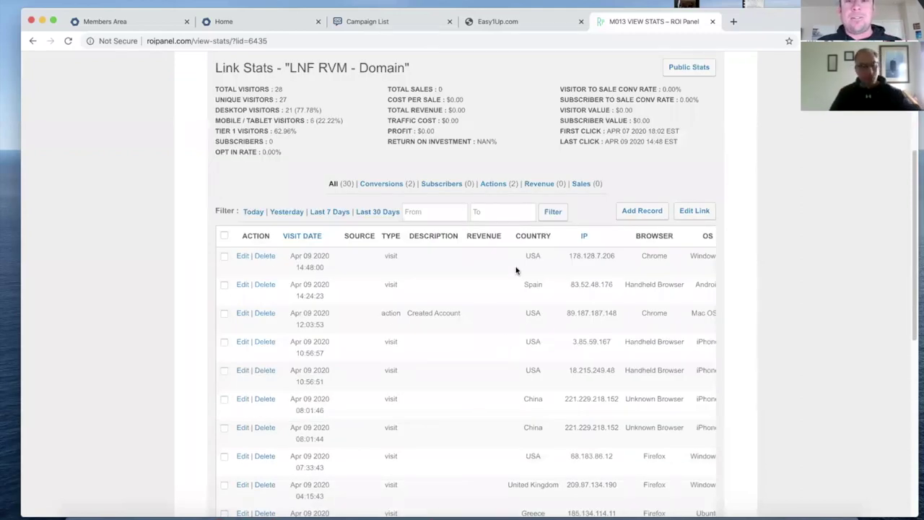
{"action": "left_click", "coordinate": [495, 187]}
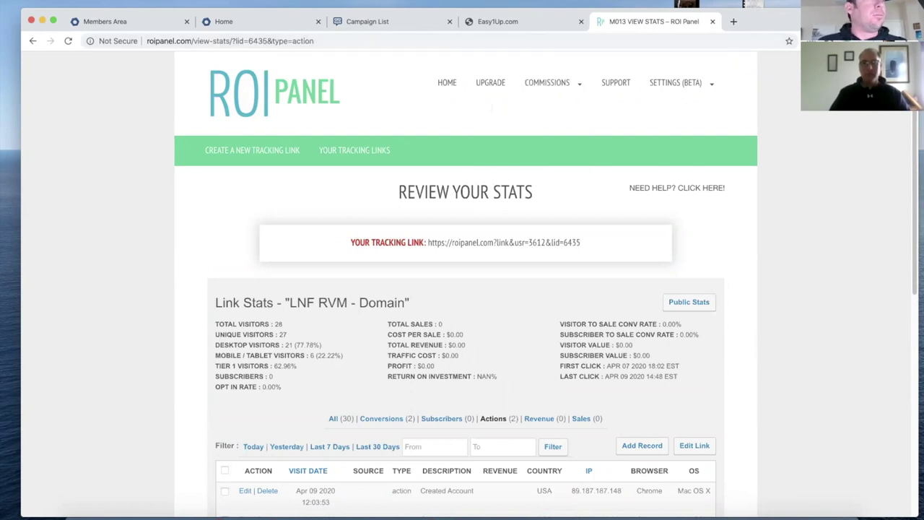
{"action": "left_click", "coordinate": [734, 21]}
Log in to the Profits Passport webinar page as a returning member using the saved e-mail and account password
{"action": "left_click", "coordinate": [320, 59]}
{"action": "left_click", "coordinate": [607, 120]}
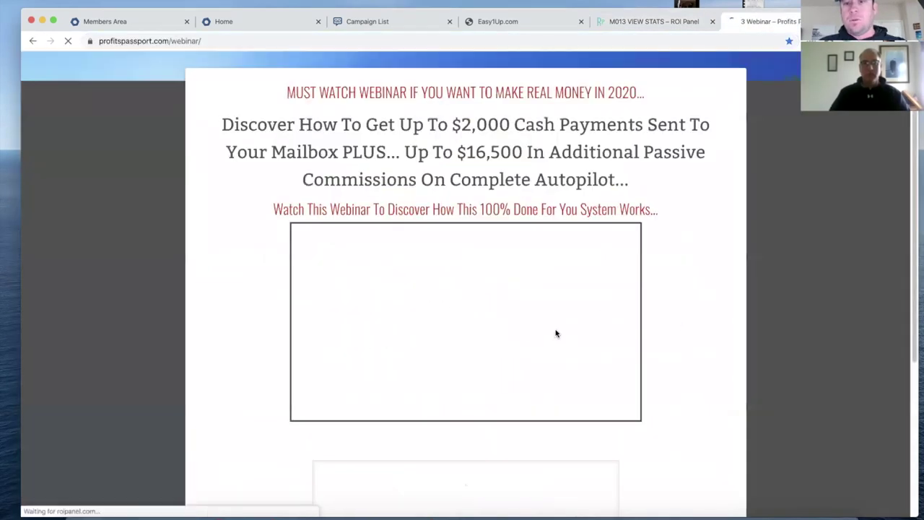
{"action": "scroll", "coordinate": [629, 209], "scroll_direction": "down", "scroll_amount": 5}
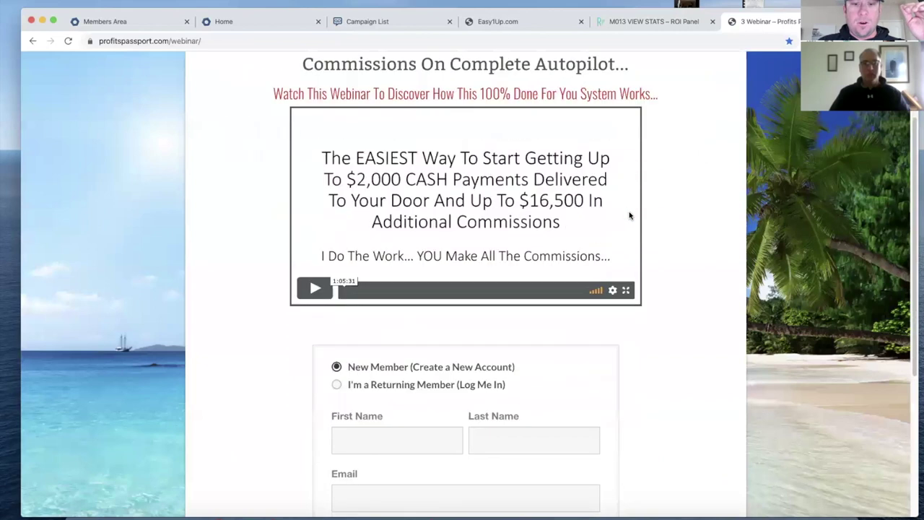
{"action": "left_click", "coordinate": [336, 138]}
{"action": "left_click", "coordinate": [355, 192]}
{"action": "left_click", "coordinate": [363, 224]}
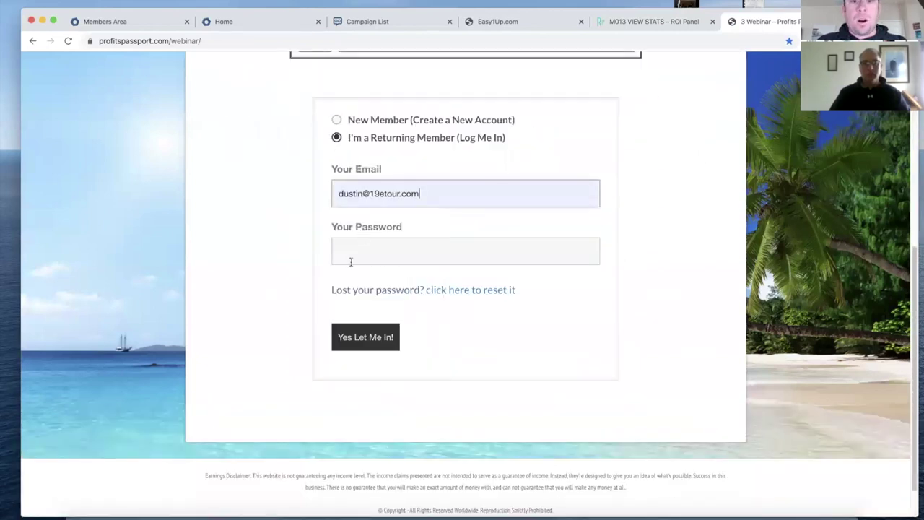
{"action": "type", "text": "****"}
{"action": "key", "text": "BackSpace"}
{"action": "key", "text": "BackSpace"}
{"action": "key", "text": "BackSpace"}
{"action": "key", "text": "BackSpace"}
{"action": "type", "text": "**"}
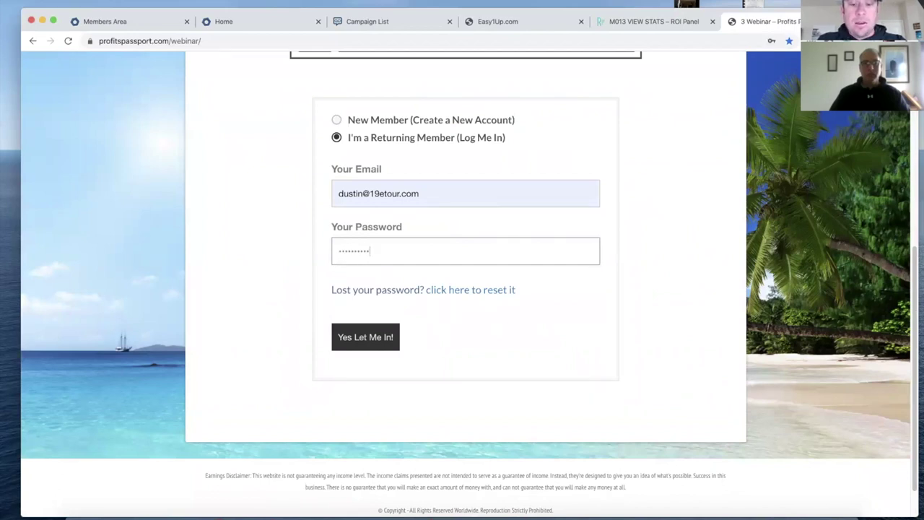
{"action": "left_click", "coordinate": [382, 335]}
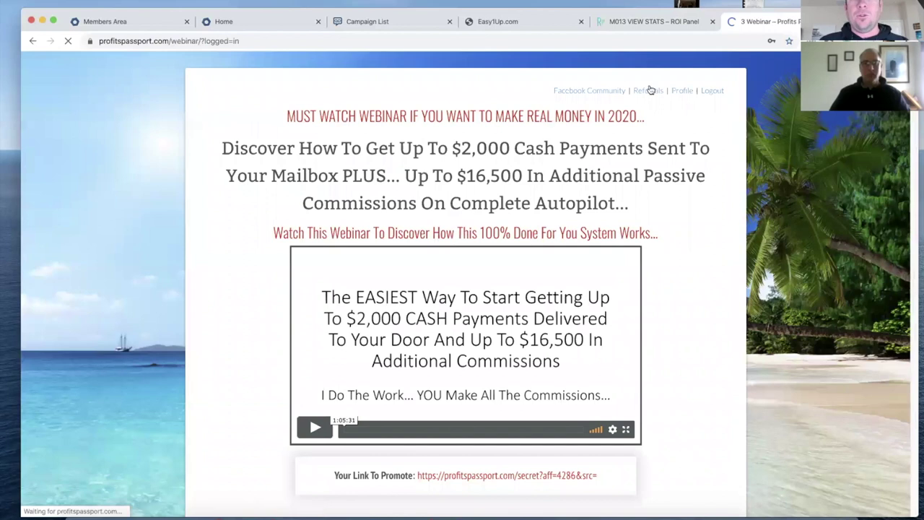
Review the Referrals list and scroll through the affiliate Income Stream sections
{"action": "left_click", "coordinate": [647, 91]}
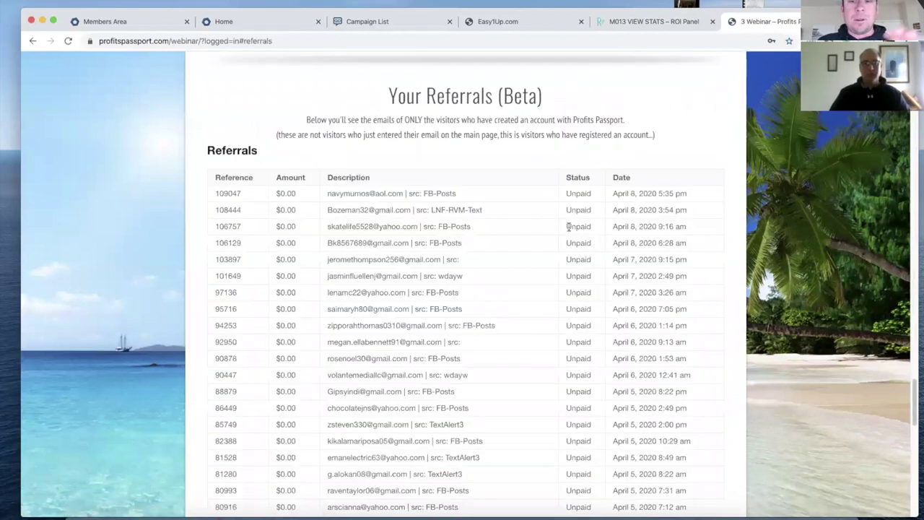
{"action": "scroll", "coordinate": [569, 227], "scroll_direction": "down", "scroll_amount": 1}
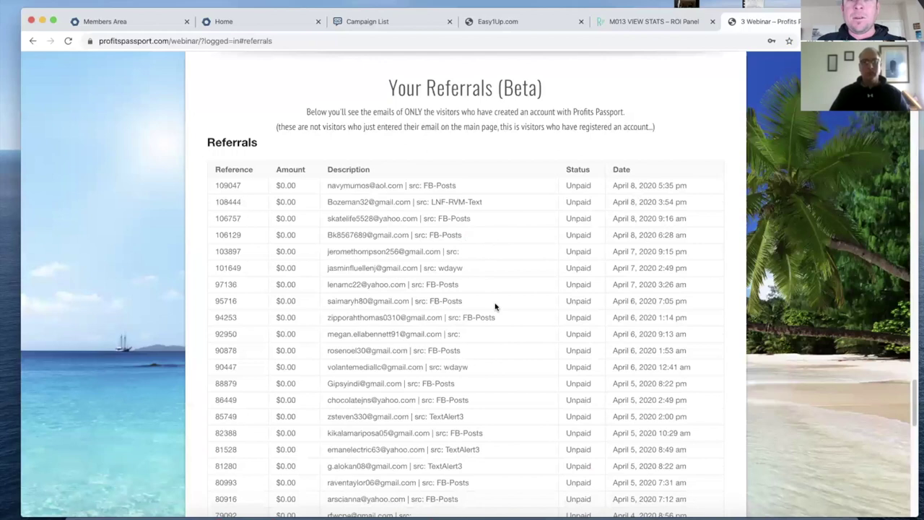
{"action": "scroll", "coordinate": [494, 307], "scroll_direction": "up", "scroll_amount": 1}
{"action": "scroll", "coordinate": [494, 306], "scroll_direction": "up", "scroll_amount": 10}
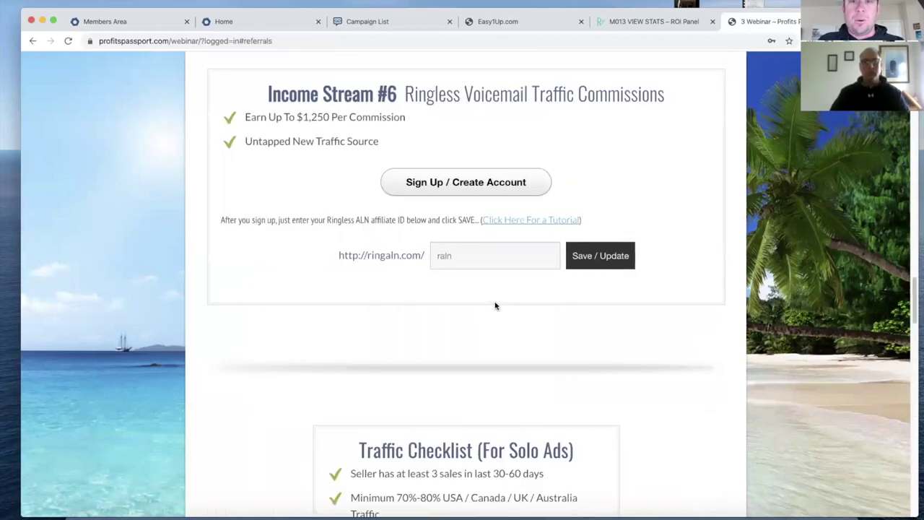
{"action": "scroll", "coordinate": [496, 305], "scroll_direction": "up", "scroll_amount": 8}
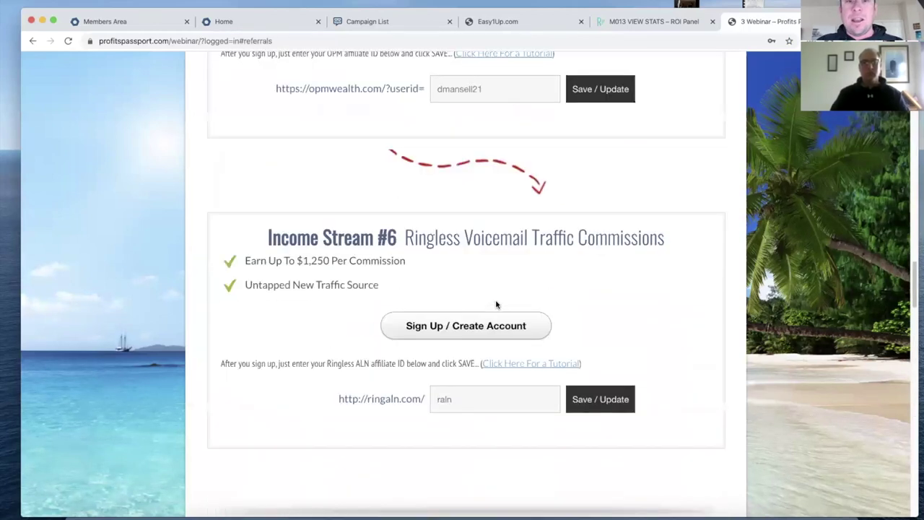
{"action": "scroll", "coordinate": [506, 268], "scroll_direction": "up", "scroll_amount": 6}
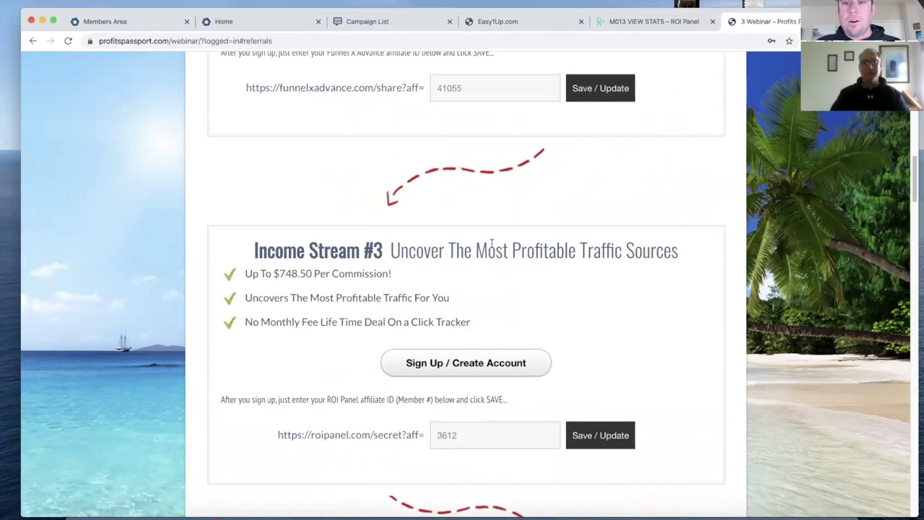
{"action": "scroll", "coordinate": [483, 188], "scroll_direction": "up", "scroll_amount": 2}
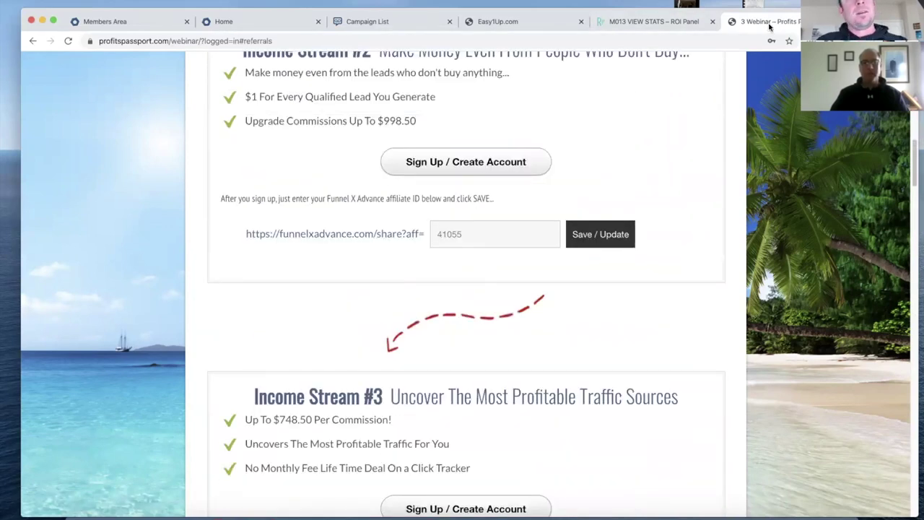
{"action": "scroll", "coordinate": [491, 397], "scroll_direction": "down", "scroll_amount": 10}
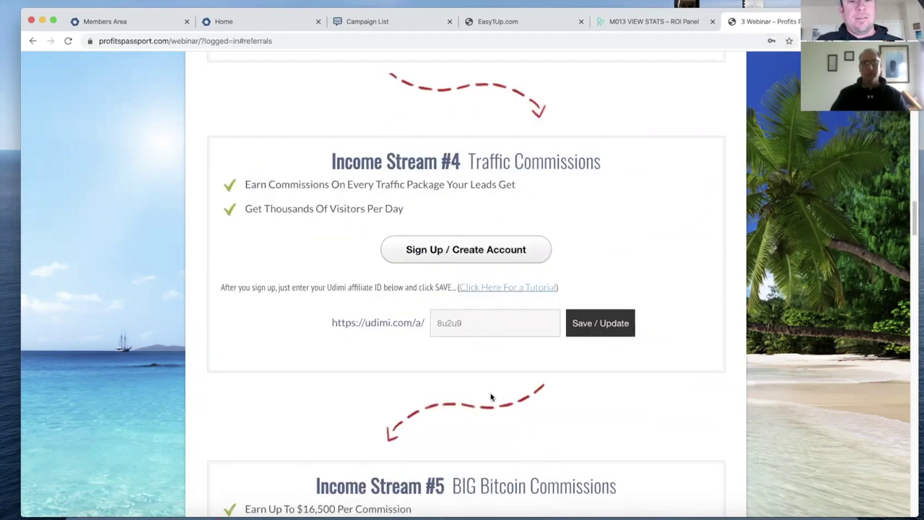
{"action": "scroll", "coordinate": [489, 397], "scroll_direction": "down", "scroll_amount": 15}
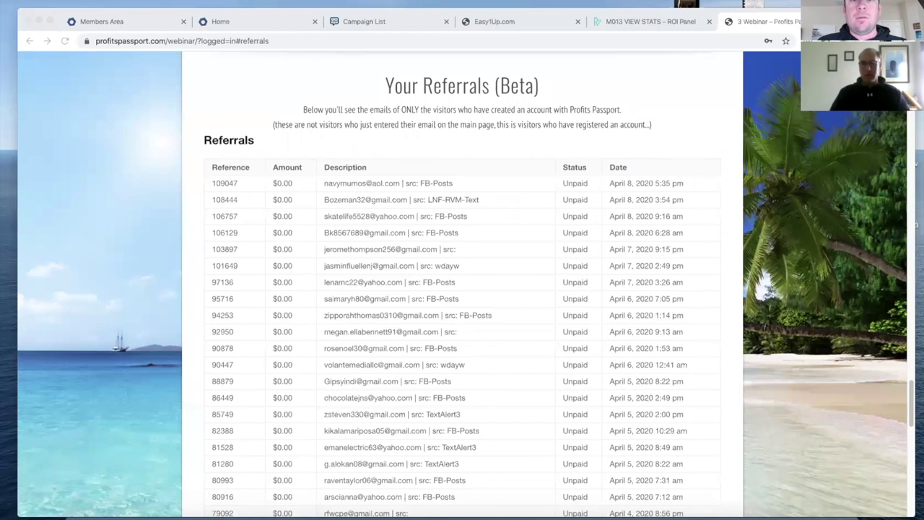
Check the Drop.co campaign list, then return to the LNF RVM - Domain stats (28 visitors)
{"action": "left_click", "coordinate": [359, 23]}
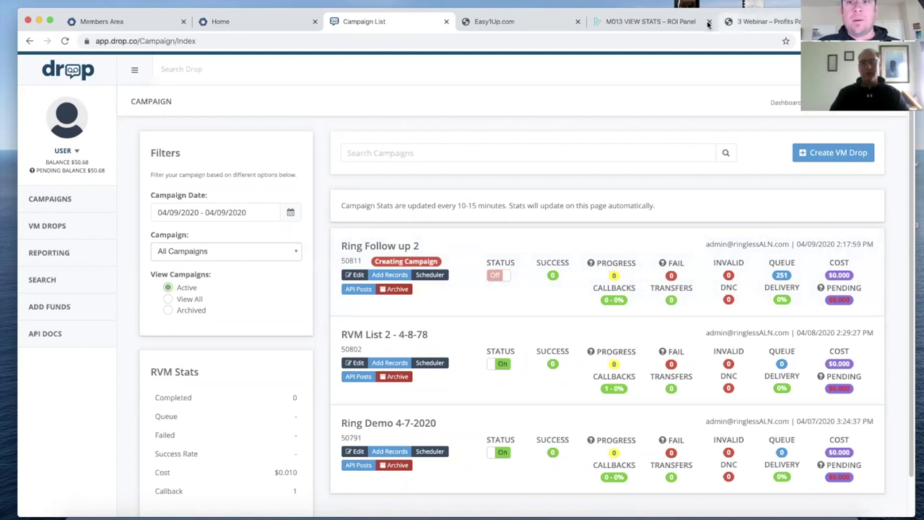
{"action": "left_click", "coordinate": [640, 22]}
{"action": "scroll", "coordinate": [304, 325], "scroll_direction": "down", "scroll_amount": 5}
{"action": "scroll", "coordinate": [303, 325], "scroll_direction": "up", "scroll_amount": 5}
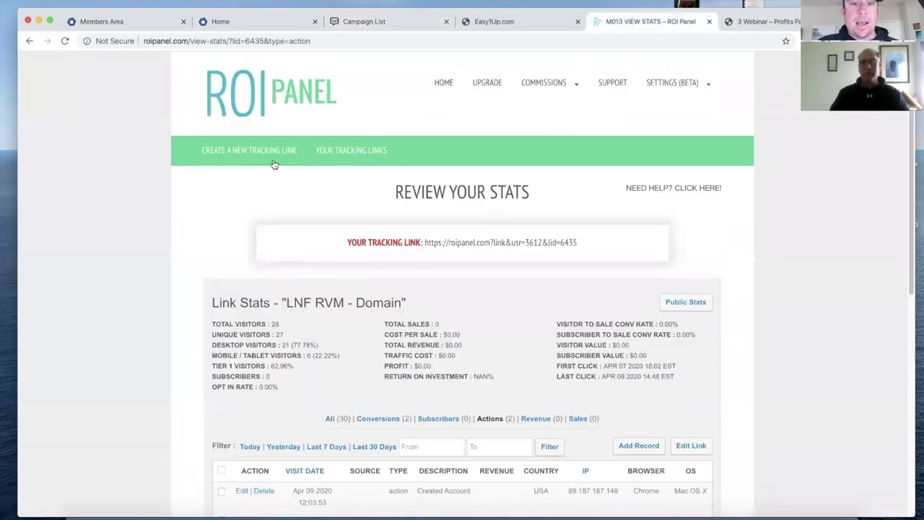
Open the Your Tracking Links table and review each link's click counts
{"action": "left_click", "coordinate": [340, 153]}
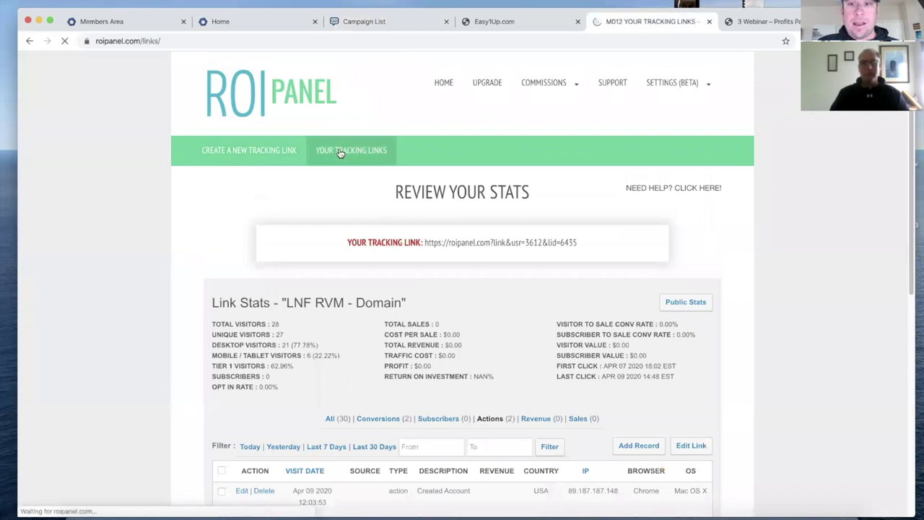
{"action": "scroll", "coordinate": [305, 287], "scroll_direction": "down", "scroll_amount": 5}
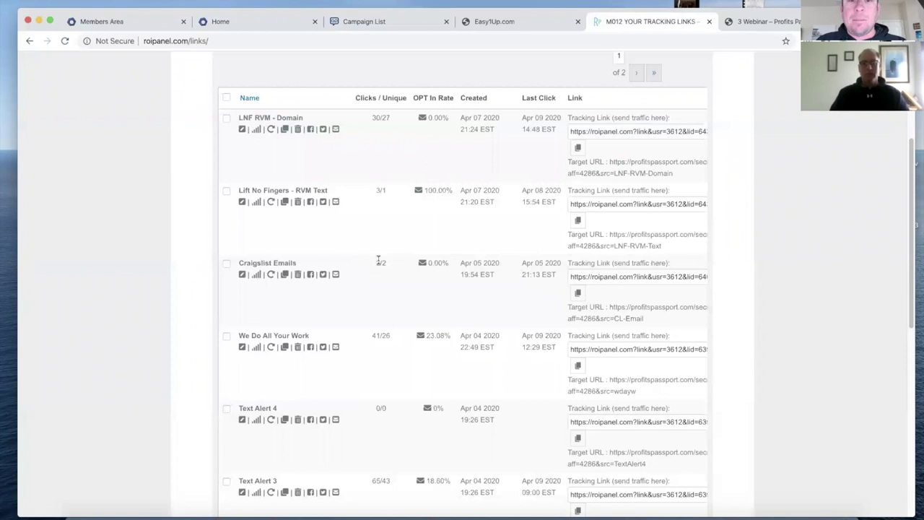
{"action": "scroll", "coordinate": [366, 250], "scroll_direction": "up", "scroll_amount": 1}
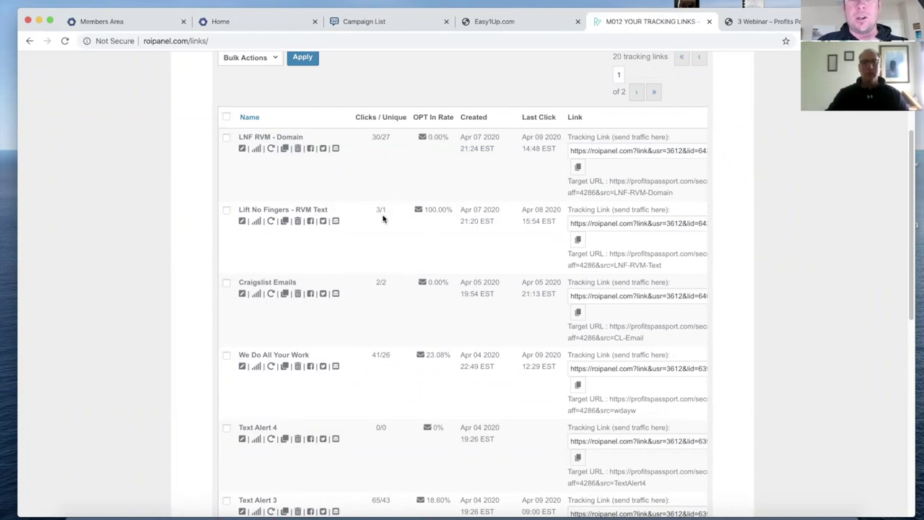
{"action": "scroll", "coordinate": [380, 219], "scroll_direction": "down", "scroll_amount": 2}
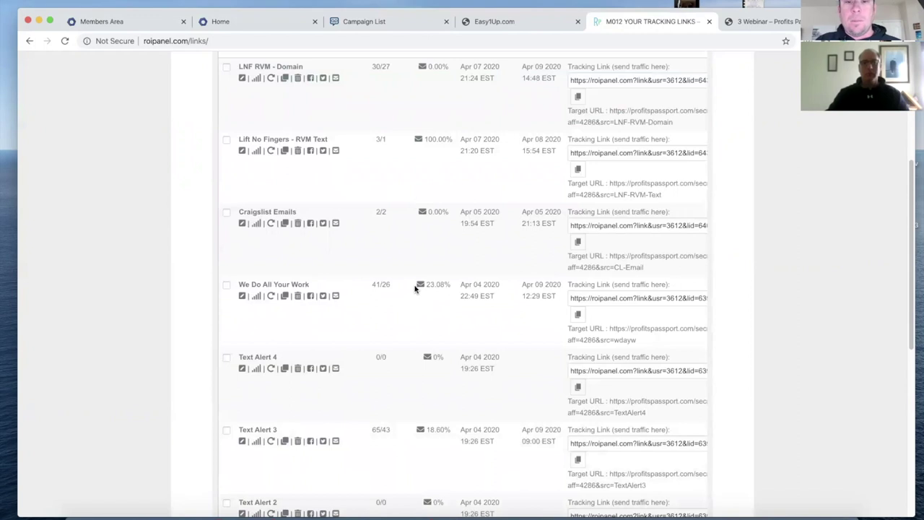
{"action": "scroll", "coordinate": [382, 294], "scroll_direction": "down", "scroll_amount": 1}
{"action": "scroll", "coordinate": [383, 294], "scroll_direction": "down", "scroll_amount": 2}
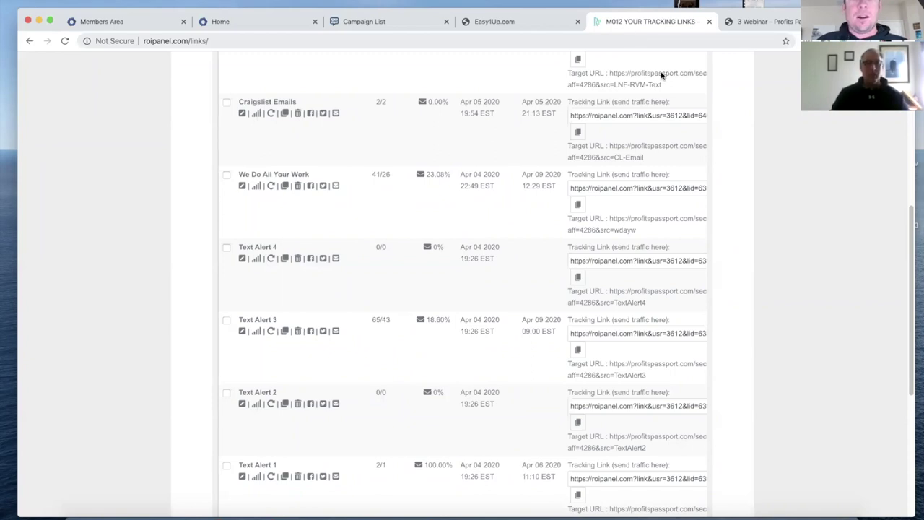
{"action": "scroll", "coordinate": [333, 242], "scroll_direction": "up", "scroll_amount": 5}
Move the Craigslist 'WORK FROM HOME - Make $100 plus Per Day' ad into a browser tab
{"action": "scroll", "coordinate": [340, 245], "scroll_direction": "up", "scroll_amount": 5}
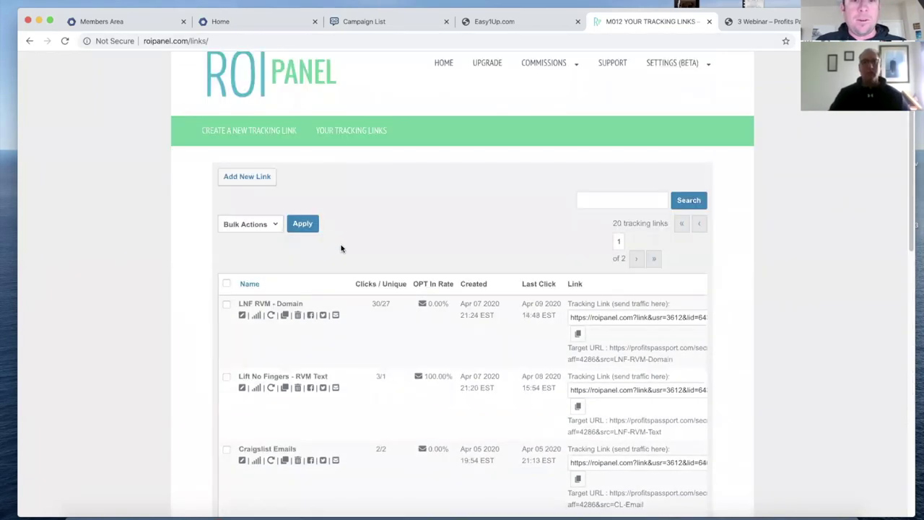
{"action": "scroll", "coordinate": [359, 242], "scroll_direction": "down", "scroll_amount": 9}
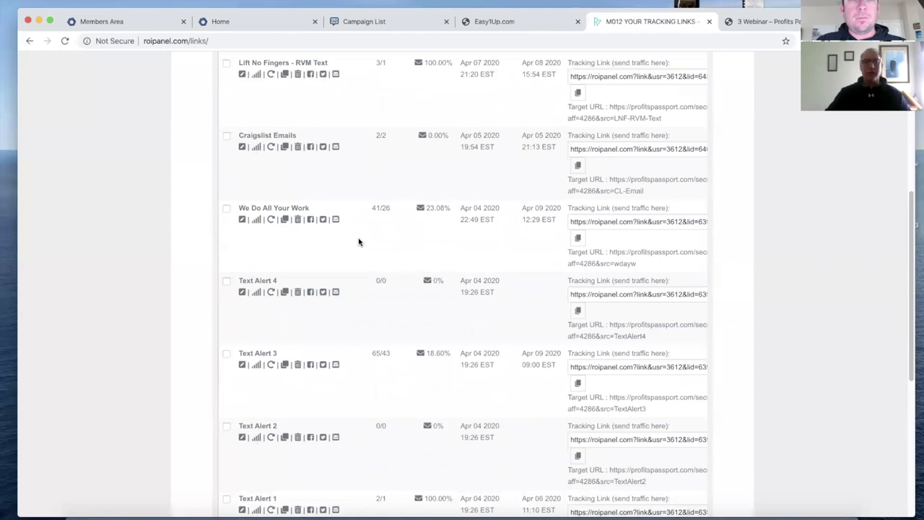
{"action": "scroll", "coordinate": [379, 217], "scroll_direction": "down", "scroll_amount": 2}
{"action": "scroll", "coordinate": [380, 215], "scroll_direction": "down", "scroll_amount": 2}
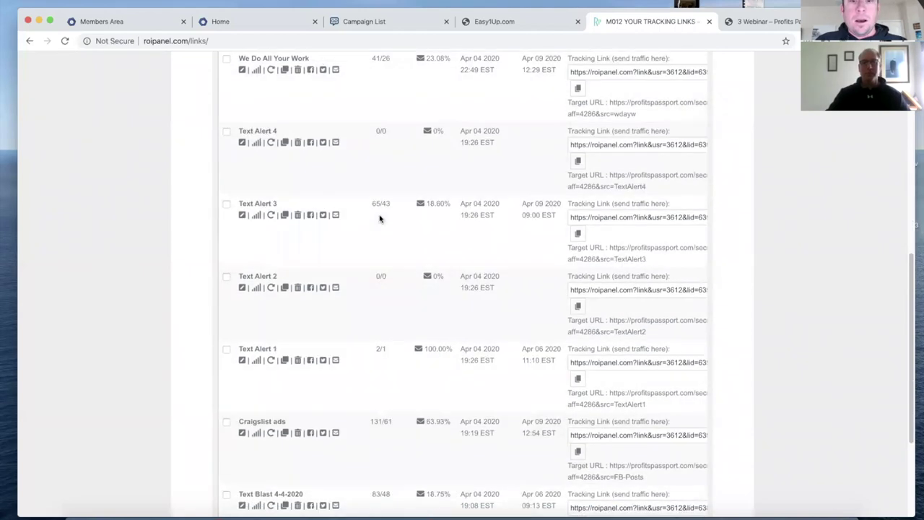
{"action": "scroll", "coordinate": [379, 217], "scroll_direction": "up", "scroll_amount": 10}
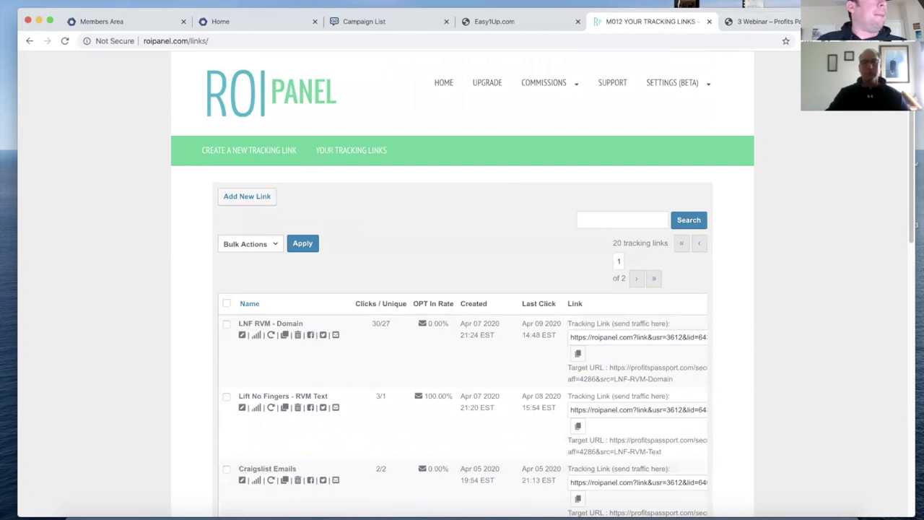
{"action": "left_click_drag", "start_coordinate": [281, 129], "coordinate": [794, 23]}
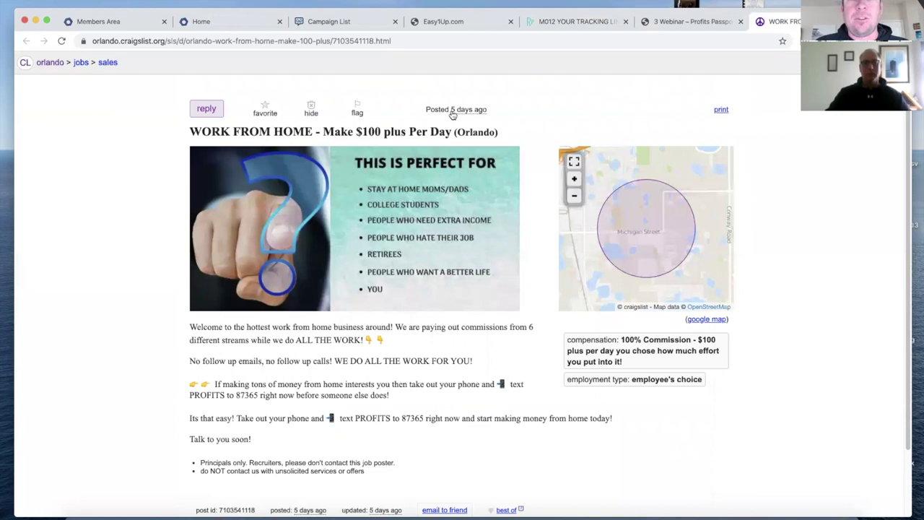
Bring the Mail inbox with the PROFITS keyword sign-up alerts in front of the Craigslist ad
{"action": "mouse_move", "coordinate": [451, 112]}
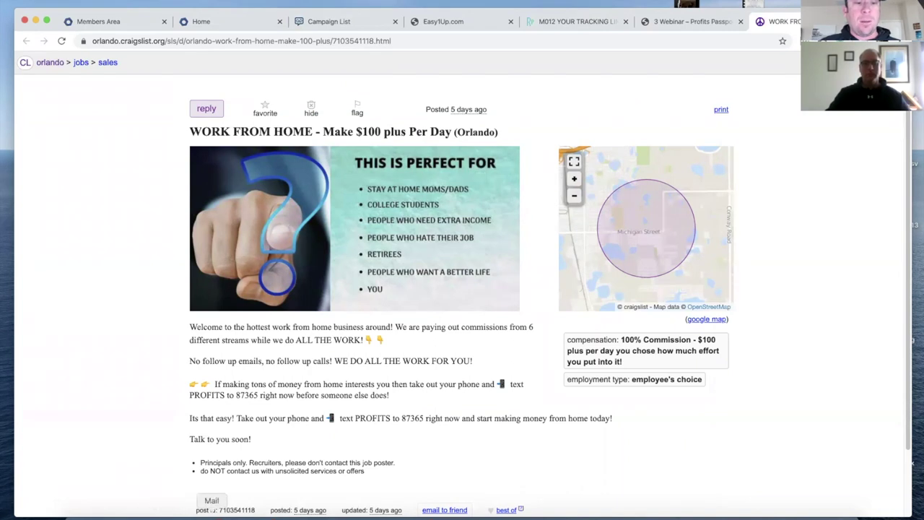
{"action": "left_click", "coordinate": [211, 517]}
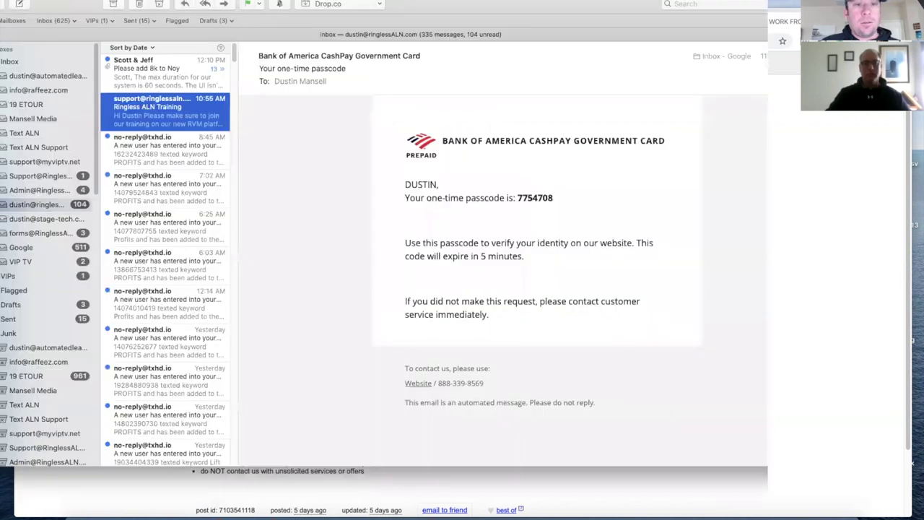
{"action": "left_click", "coordinate": [241, 205]}
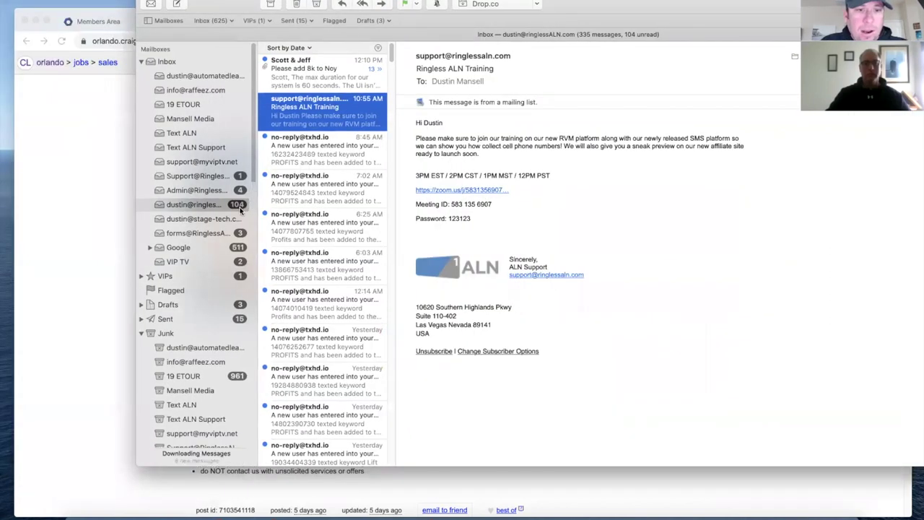
Shift the Mail window slightly left and hide Mail to reveal the Craigslist ad
{"action": "left_click_drag", "start_coordinate": [477, 20], "coordinate": [456, 21]}
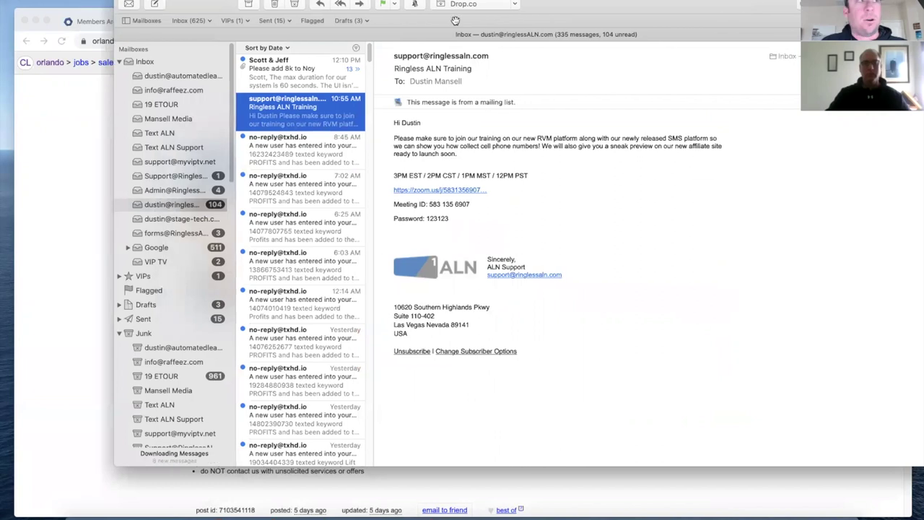
{"action": "key", "text": "super+Tab"}
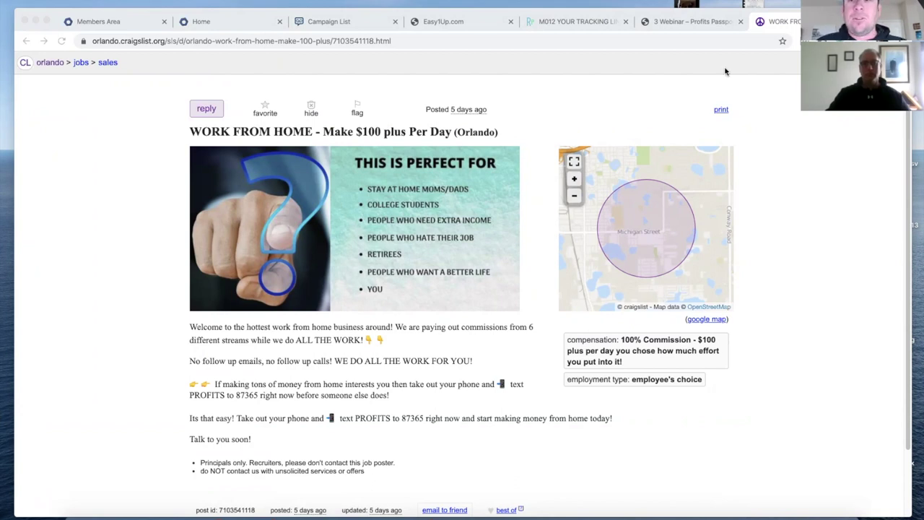
Read through the Craigslist ad, then move the aln.txhd.io login page into a new browser tab
{"action": "scroll", "coordinate": [391, 305], "scroll_direction": "down", "scroll_amount": 2}
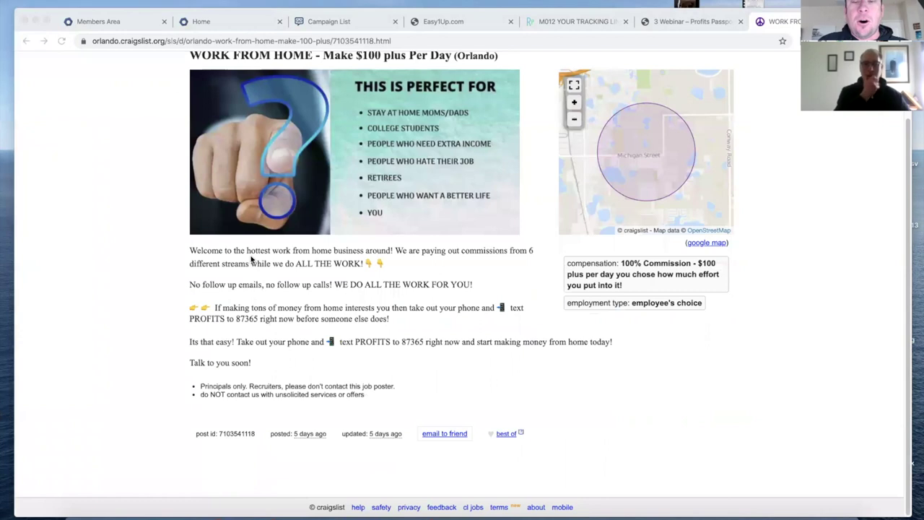
{"action": "scroll", "coordinate": [255, 265], "scroll_direction": "up", "scroll_amount": 2}
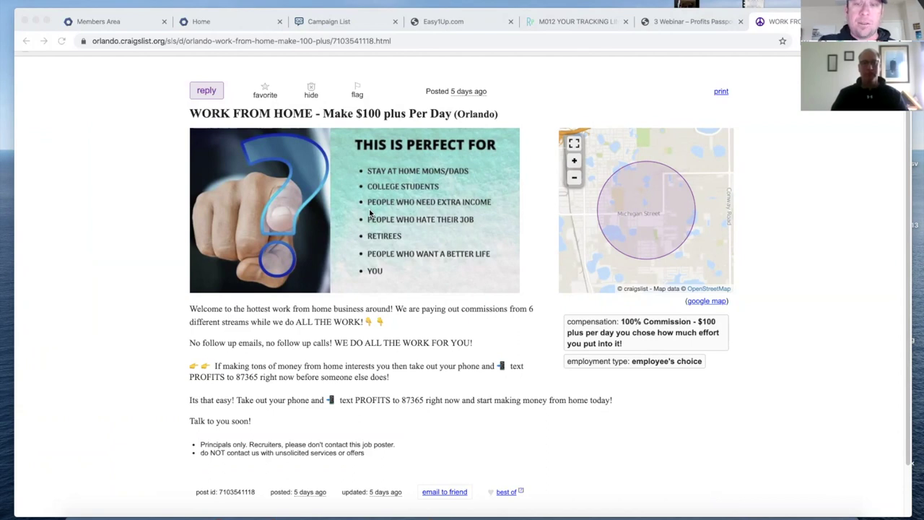
{"action": "scroll", "coordinate": [411, 199], "scroll_direction": "down", "scroll_amount": 2}
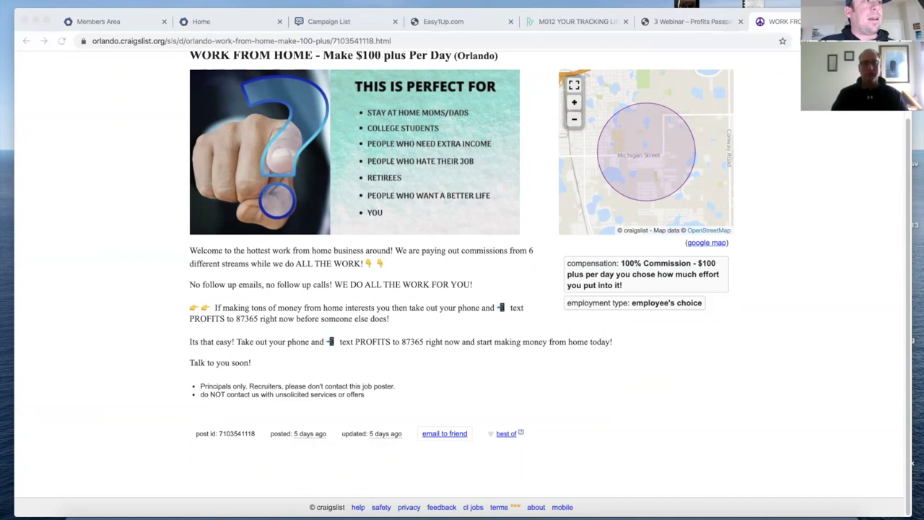
{"action": "left_click_drag", "start_coordinate": [917, 43], "coordinate": [794, 21]}
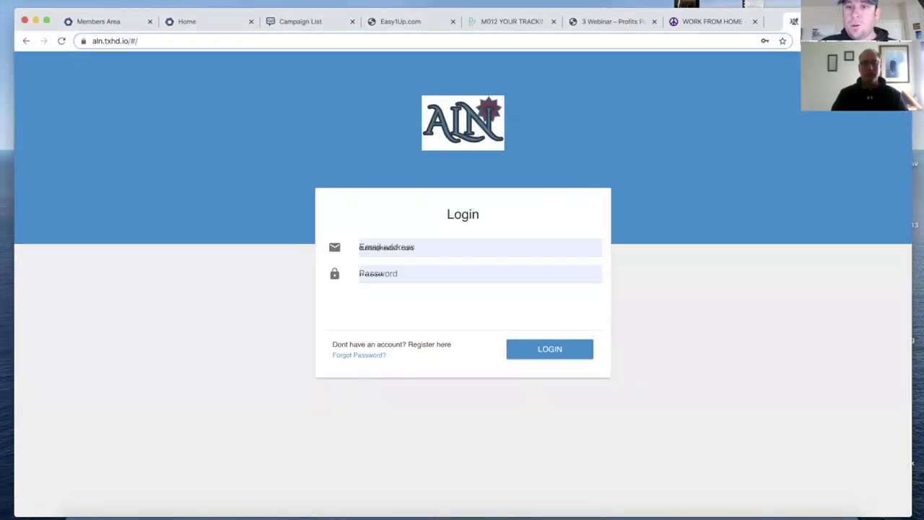
Log in as the Automated Leads Network subaccount and view its dashboard: 4,027 April messages, 1,273 Profits opt-ins
{"action": "left_click", "coordinate": [546, 351]}
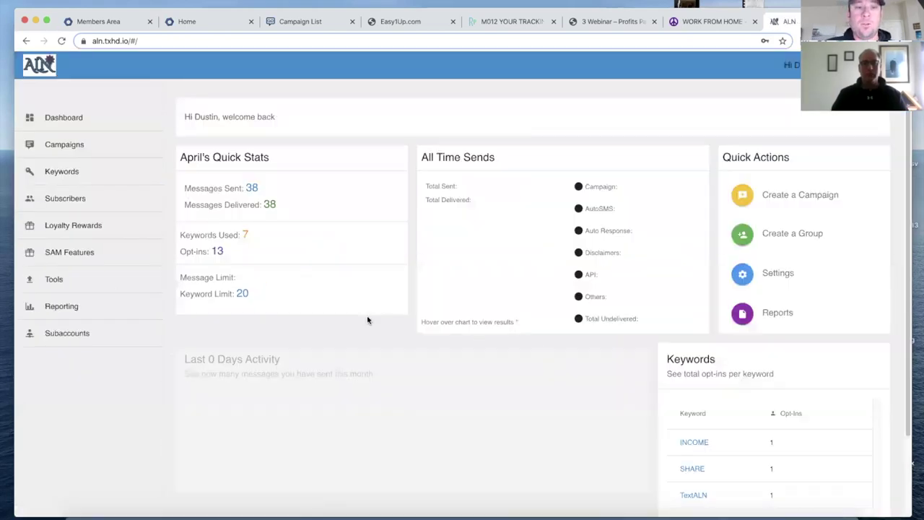
{"action": "left_click", "coordinate": [67, 333]}
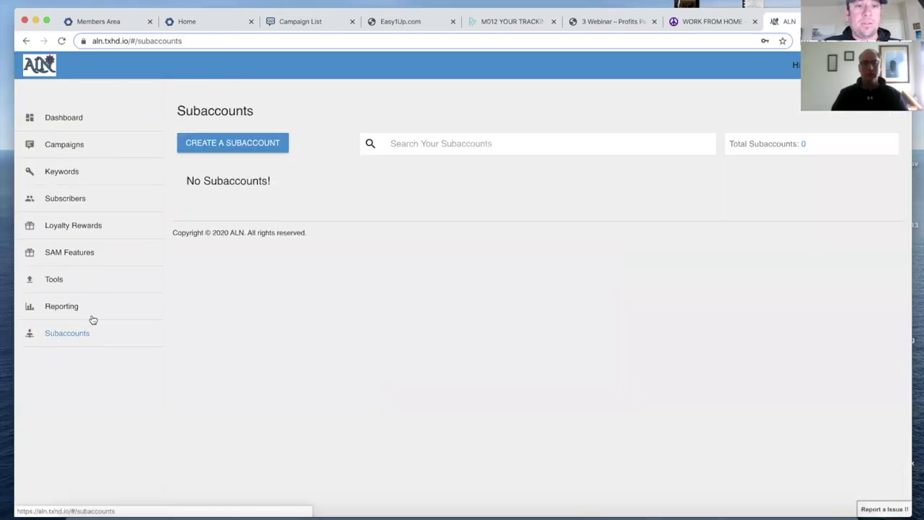
{"action": "scroll", "coordinate": [258, 282], "scroll_direction": "down", "scroll_amount": 15}
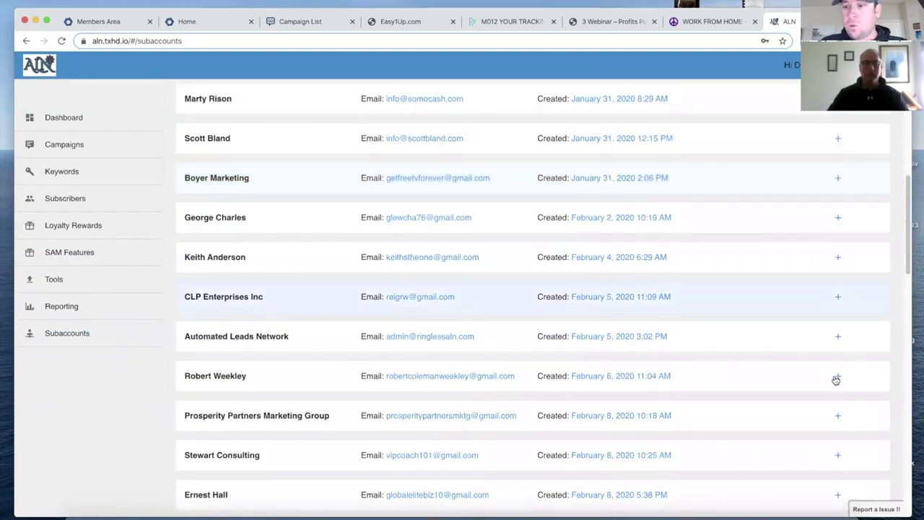
{"action": "left_click", "coordinate": [835, 378]}
{"action": "left_click", "coordinate": [834, 377]}
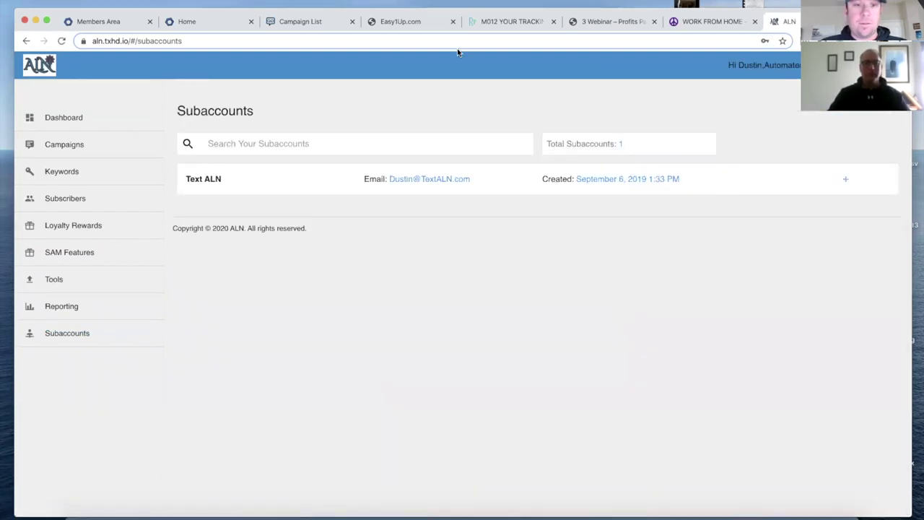
{"action": "left_click", "coordinate": [77, 119]}
{"action": "scroll", "coordinate": [464, 316], "scroll_direction": "down", "scroll_amount": 3}
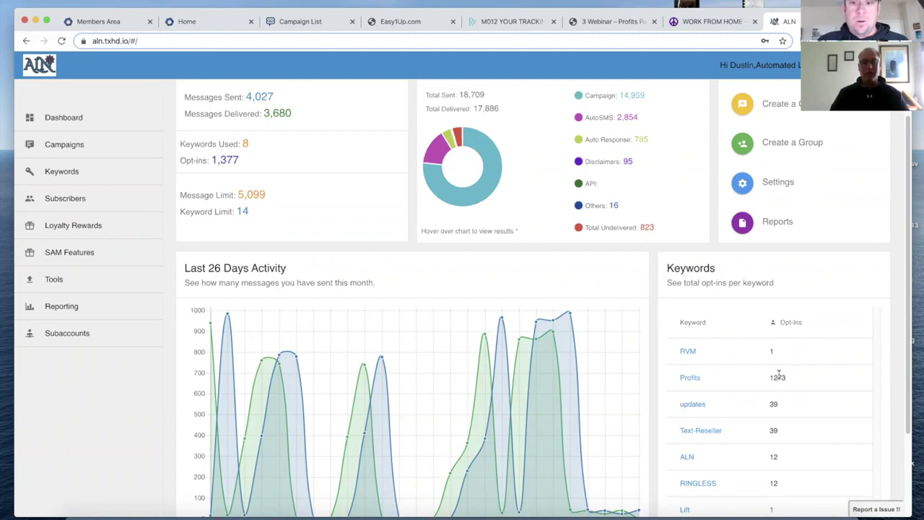
{"action": "scroll", "coordinate": [578, 382], "scroll_direction": "up", "scroll_amount": 2}
{"action": "scroll", "coordinate": [576, 384], "scroll_direction": "up", "scroll_amount": 1}
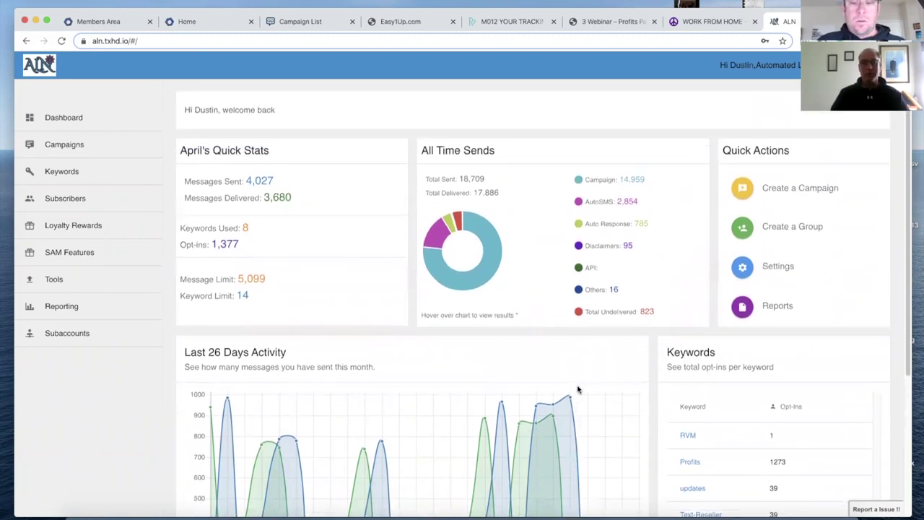
{"action": "left_click", "coordinate": [62, 174]}
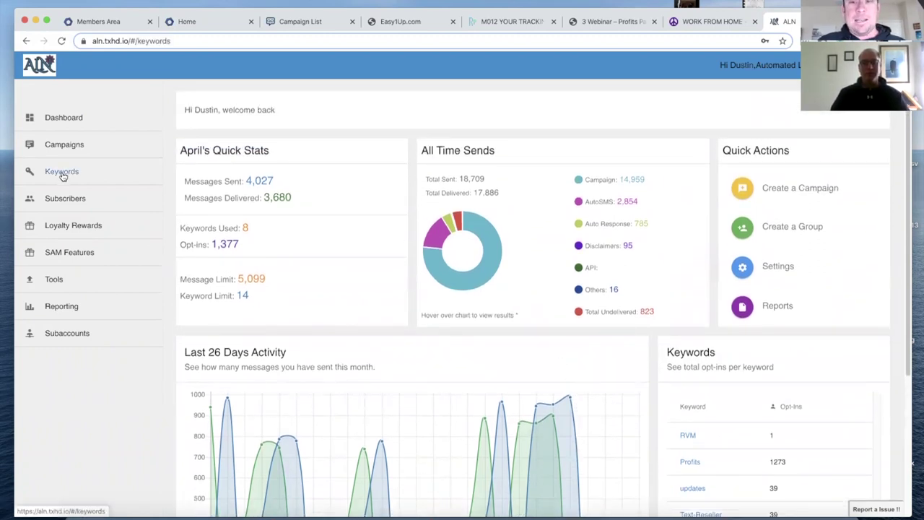
{"action": "left_click", "coordinate": [645, 333]}
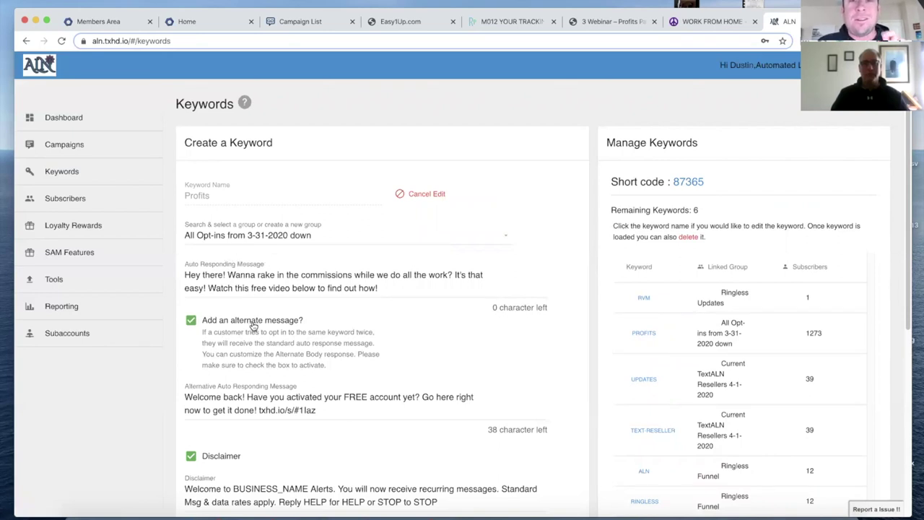
{"action": "scroll", "coordinate": [256, 332], "scroll_direction": "down", "scroll_amount": 5}
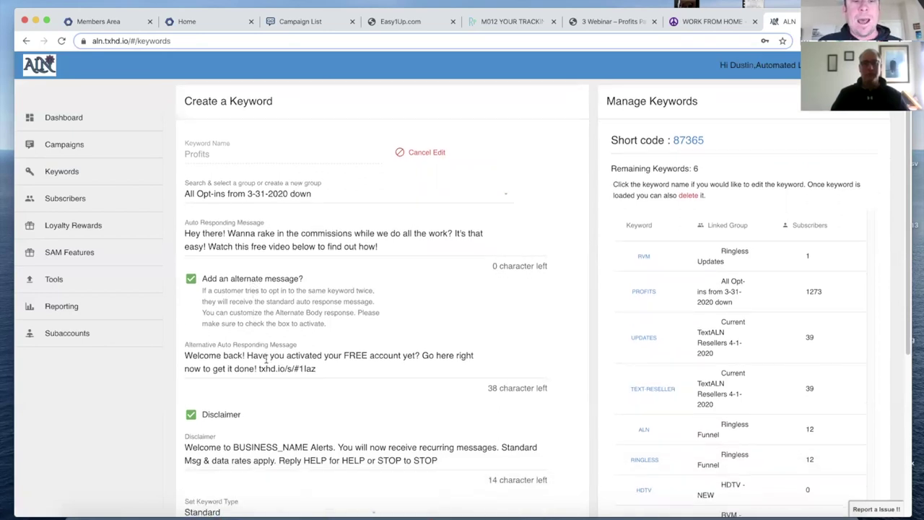
{"action": "left_click_drag", "start_coordinate": [253, 413], "coordinate": [179, 414]}
{"action": "key", "text": "ctrl+c"}
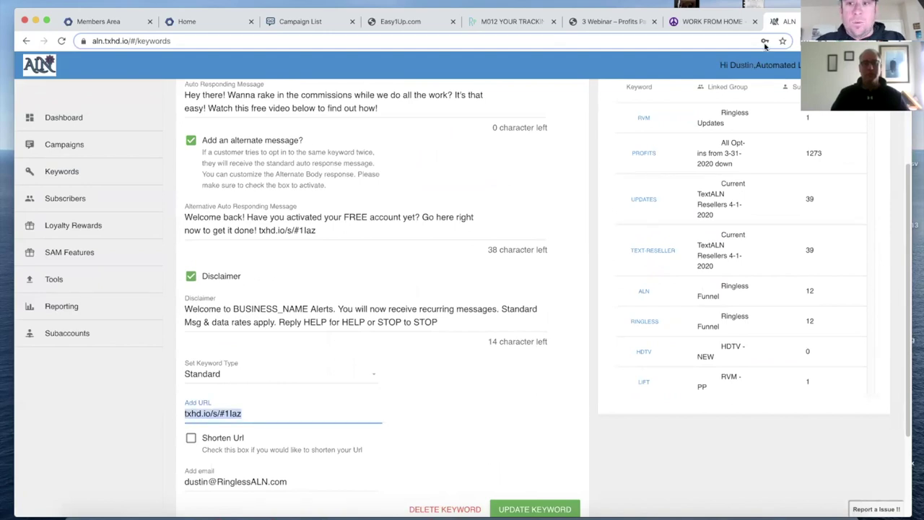
{"action": "key", "text": "ctrl+t"}
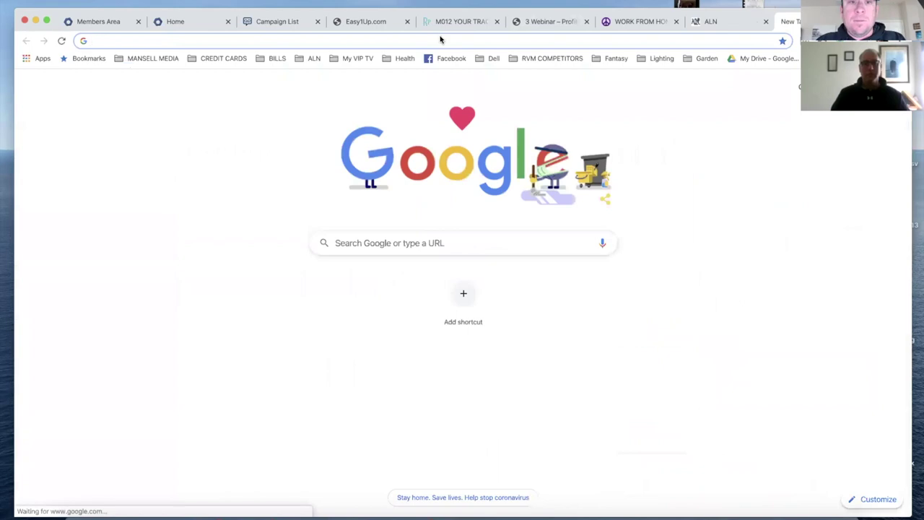
{"action": "key", "text": "ctrl+v"}
{"action": "key", "text": "Return"}
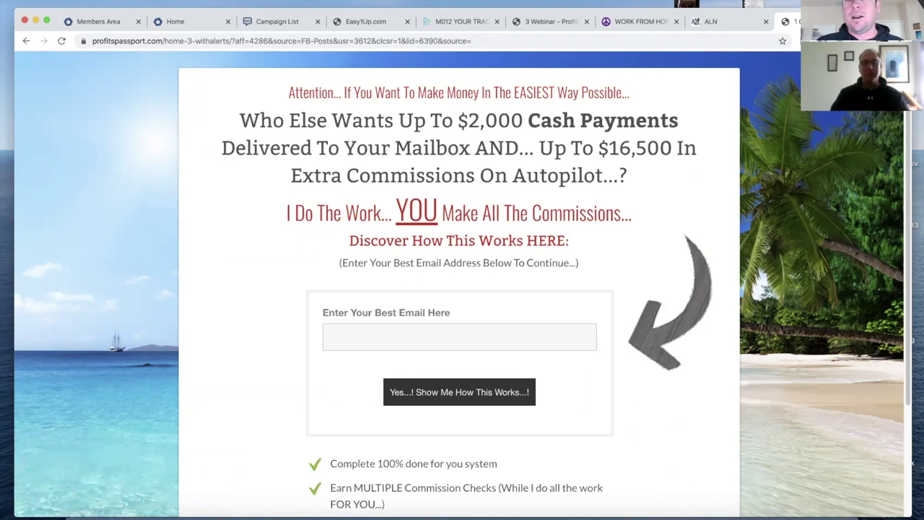
{"action": "left_click", "coordinate": [730, 19]}
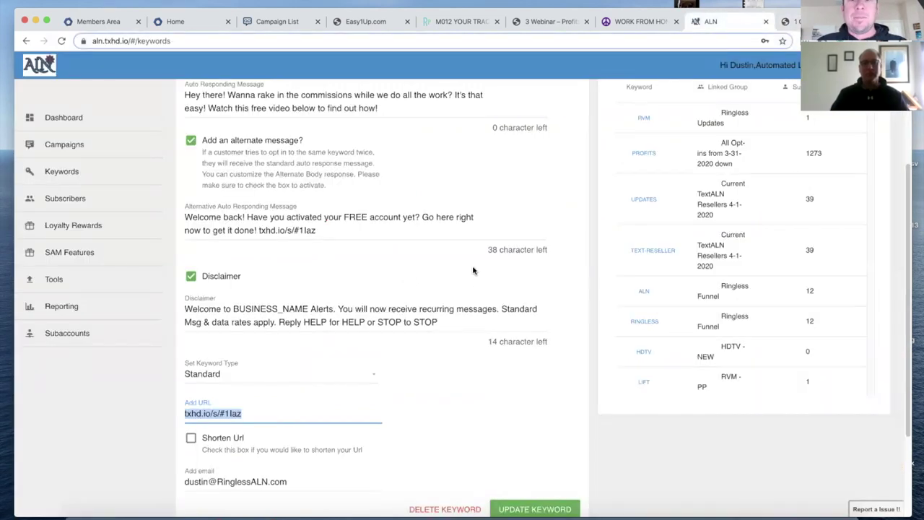
{"action": "scroll", "coordinate": [473, 269], "scroll_direction": "down", "scroll_amount": 1}
{"action": "scroll", "coordinate": [473, 269], "scroll_direction": "down", "scroll_amount": 3}
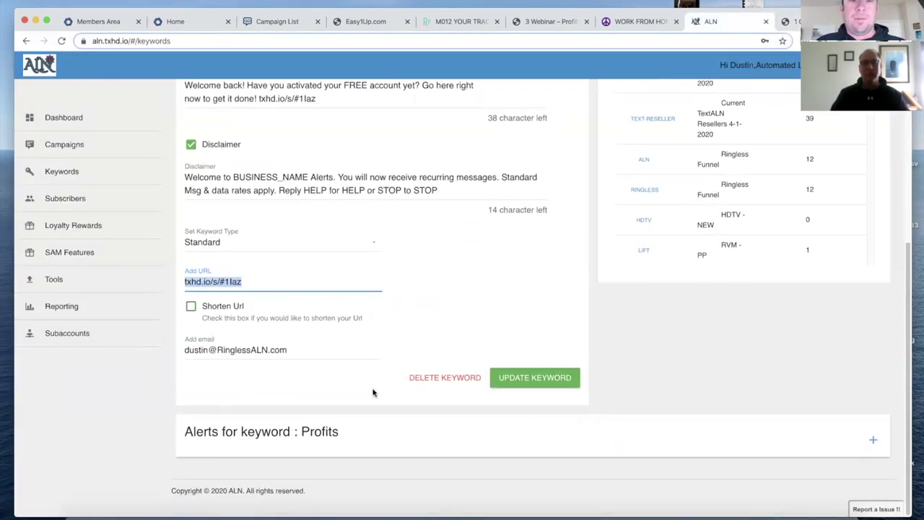
Expand the Profits keyword alerts and highlight Alert #1's txhd.io/s/#wurA link
{"action": "left_click", "coordinate": [363, 436]}
{"action": "scroll", "coordinate": [347, 347], "scroll_direction": "down", "scroll_amount": 1}
{"action": "scroll", "coordinate": [347, 345], "scroll_direction": "down", "scroll_amount": 5}
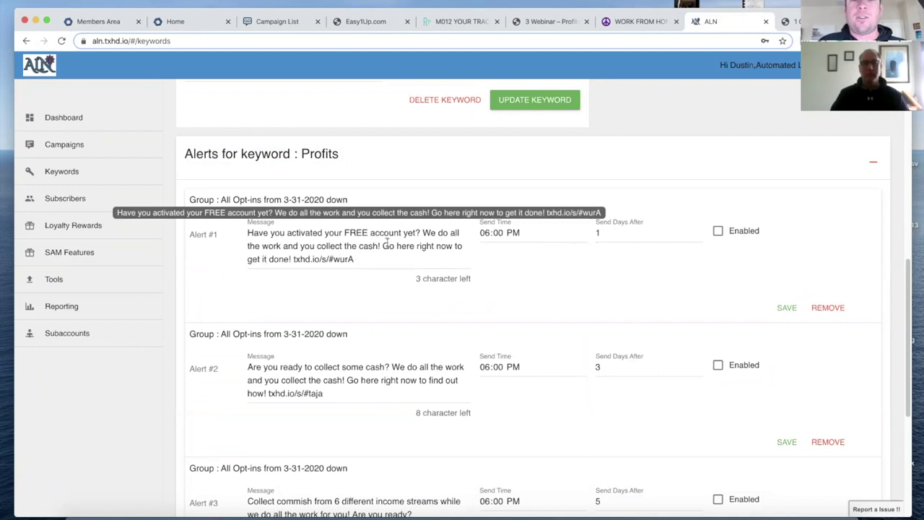
{"action": "left_click_drag", "start_coordinate": [355, 259], "coordinate": [291, 259]}
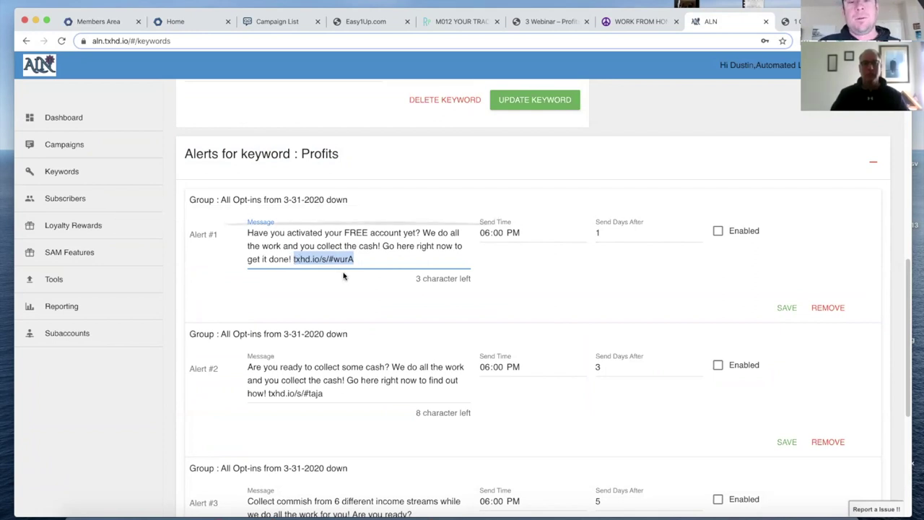
{"action": "scroll", "coordinate": [348, 293], "scroll_direction": "down", "scroll_amount": 1}
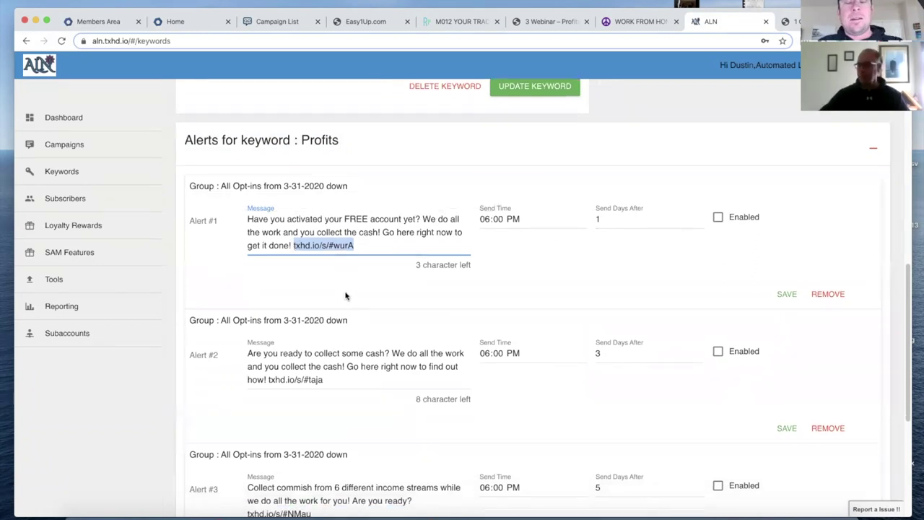
Highlight the message text of Alerts #2 and #3, then scroll on to Alert #4
{"action": "left_click_drag", "start_coordinate": [323, 382], "coordinate": [246, 352]}
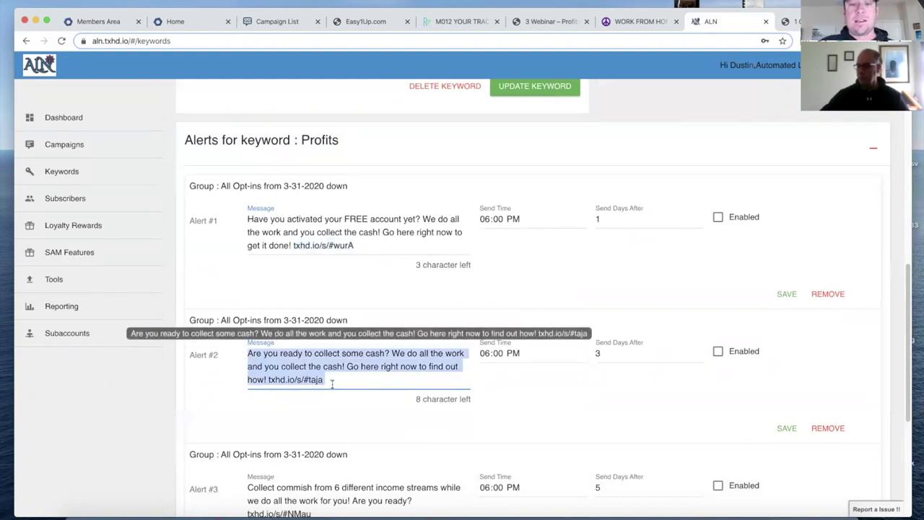
{"action": "scroll", "coordinate": [331, 387], "scroll_direction": "down", "scroll_amount": 1}
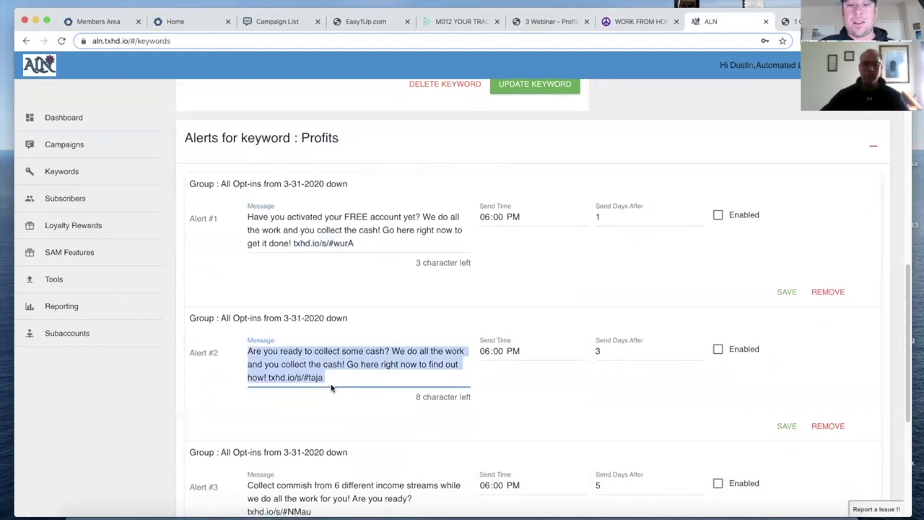
{"action": "scroll", "coordinate": [332, 388], "scroll_direction": "down", "scroll_amount": 3}
{"action": "scroll", "coordinate": [561, 346], "scroll_direction": "down", "scroll_amount": 5}
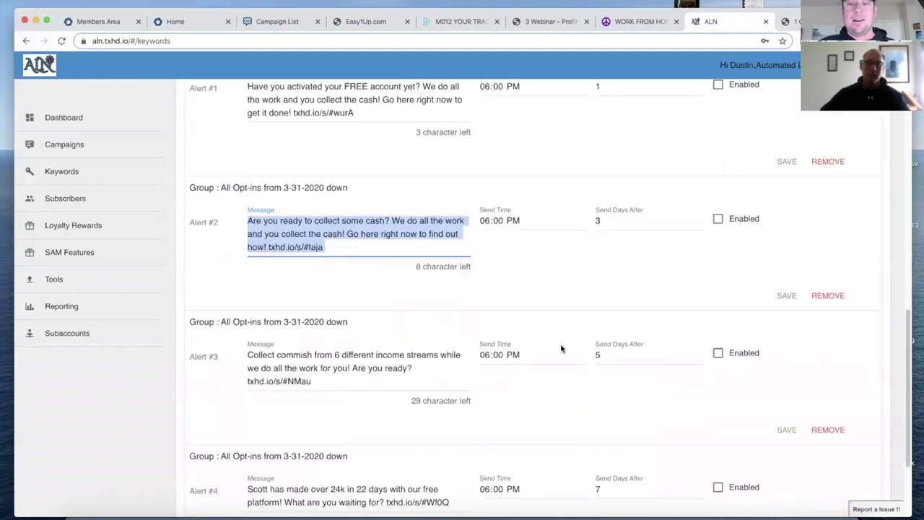
{"action": "left_click_drag", "start_coordinate": [382, 287], "coordinate": [286, 264]}
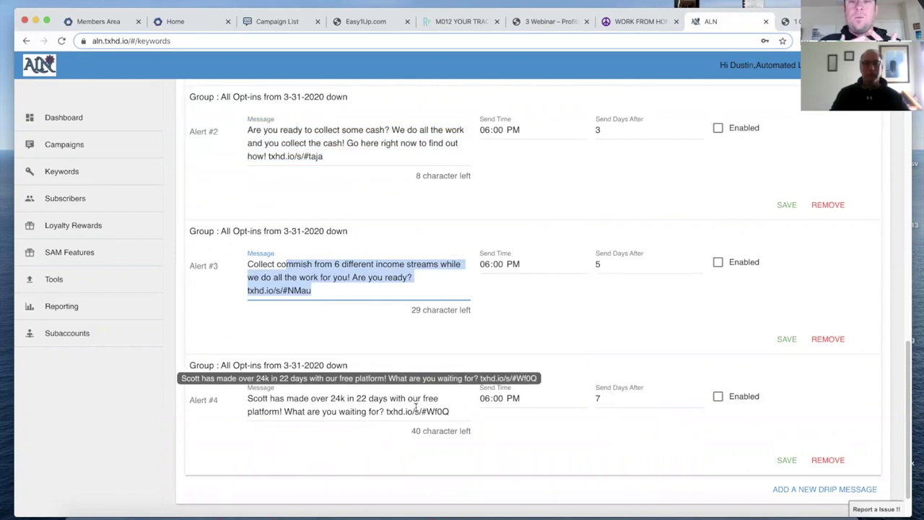
{"action": "scroll", "coordinate": [520, 419], "scroll_direction": "down", "scroll_amount": 2}
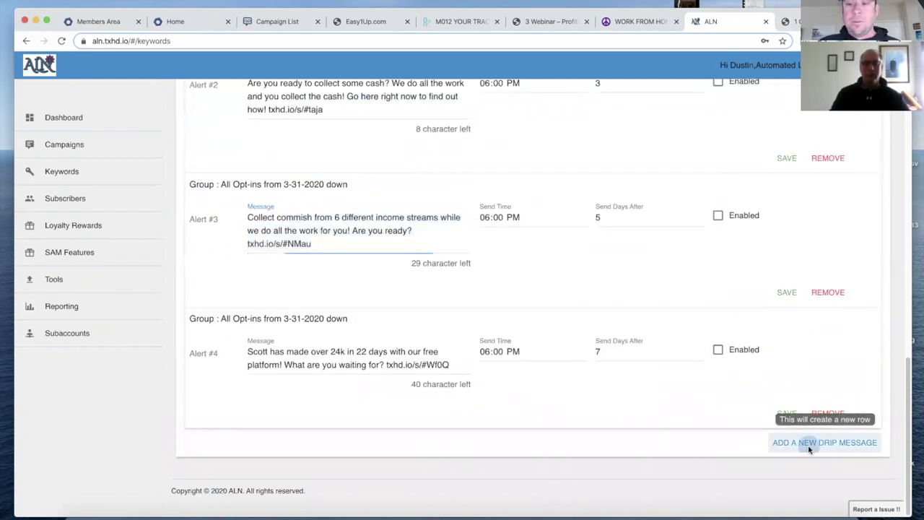
Add a new drip alert with the message 'Text Demo'
{"action": "left_click", "coordinate": [808, 441]}
{"action": "left_click", "coordinate": [278, 471]}
{"action": "type", "text": "Te"}
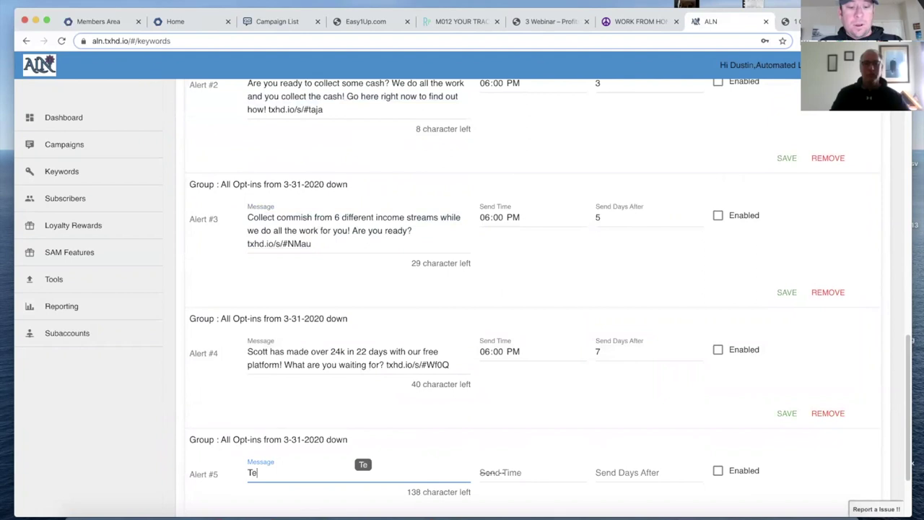
{"action": "type", "text": "xt Demo -"}
{"action": "key", "text": "BackSpace"}
{"action": "key", "text": "BackSpace"}
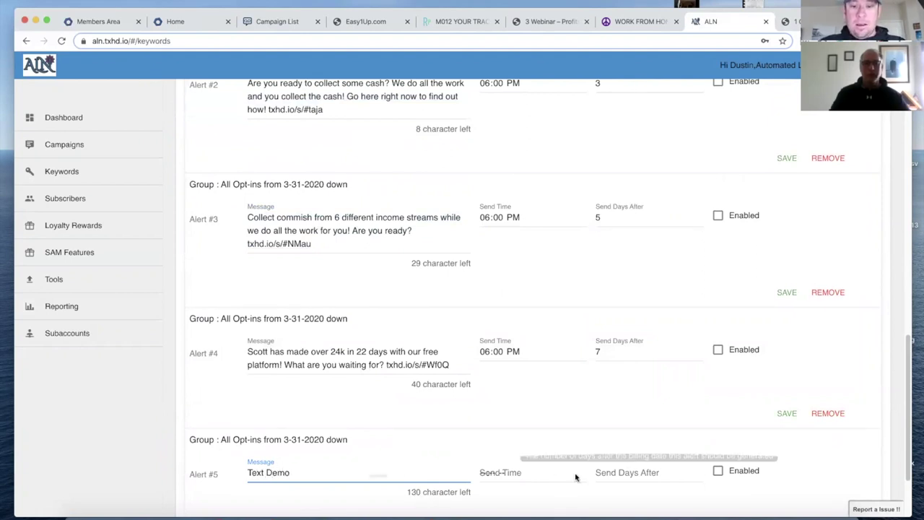
Set the new alert's send time to 06:00 PM and send it 30 days after
{"action": "left_click", "coordinate": [490, 473]}
{"action": "left_click", "coordinate": [480, 475]}
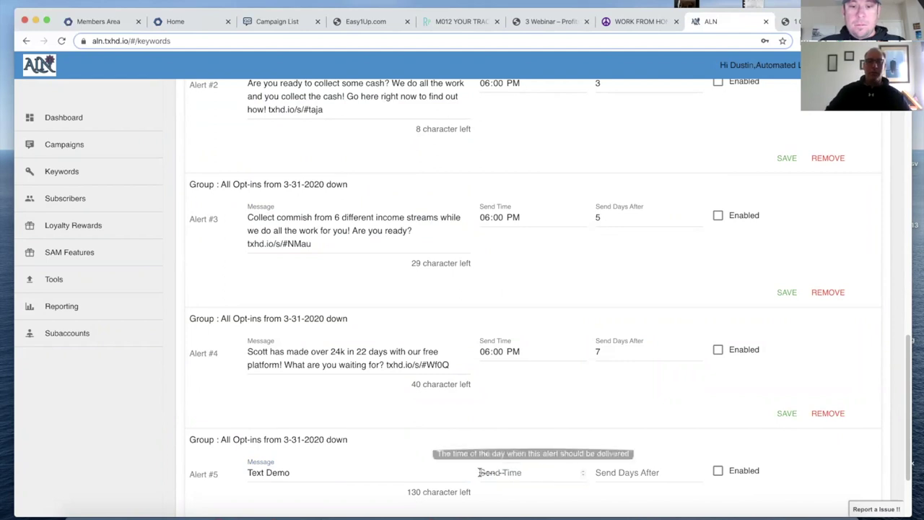
{"action": "type", "text": "0600"}
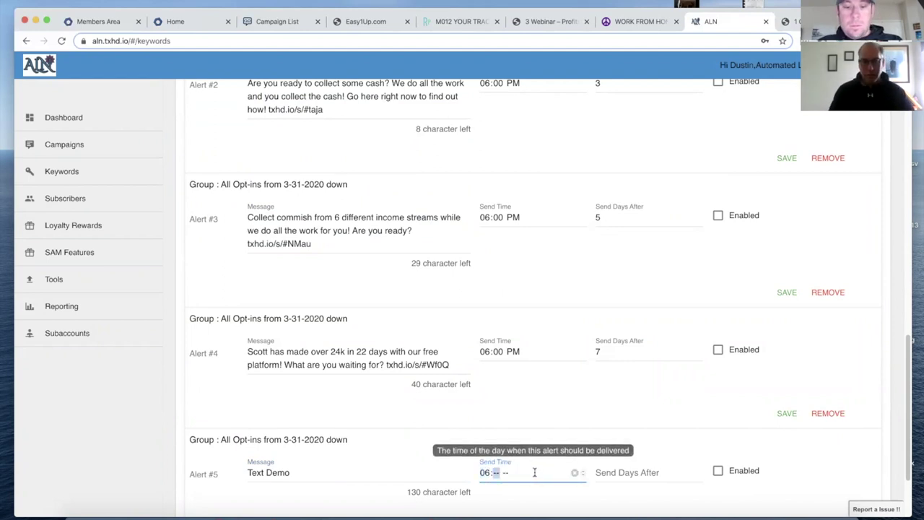
{"action": "type", "text": "p"}
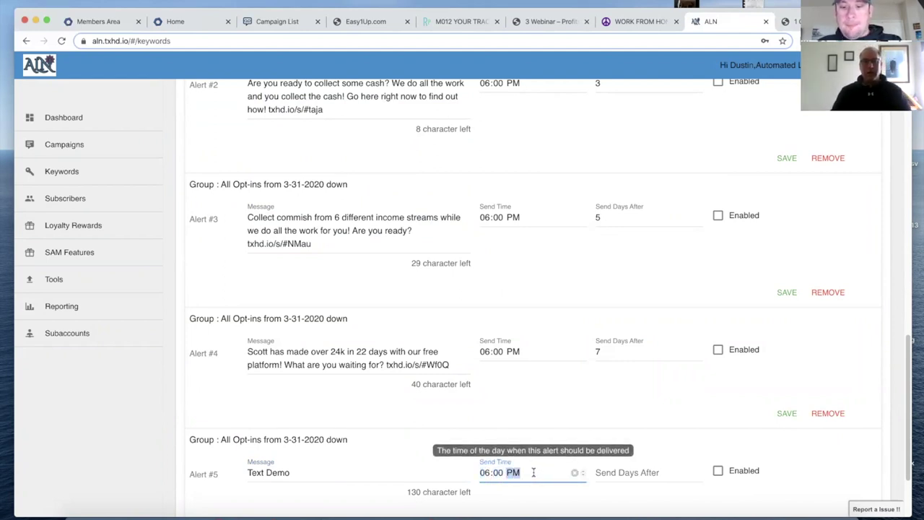
{"action": "left_click", "coordinate": [539, 500]}
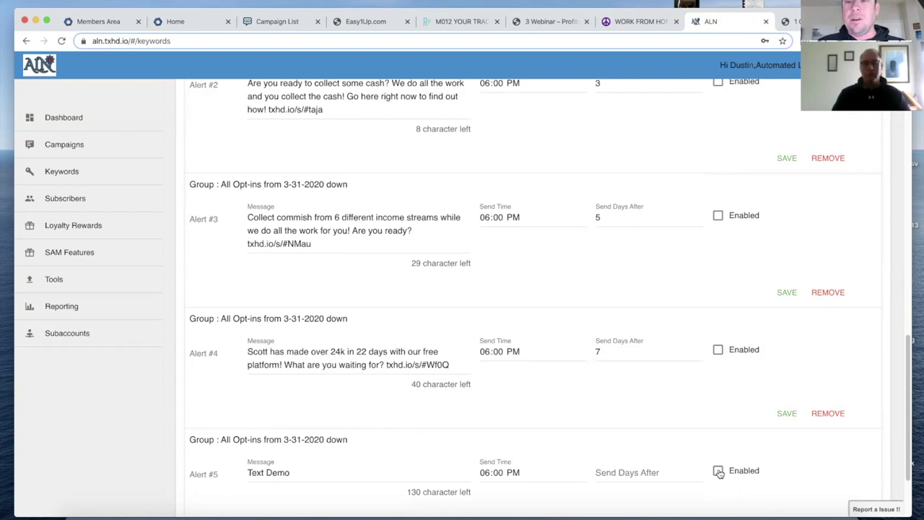
{"action": "left_click", "coordinate": [650, 470]}
{"action": "type", "text": "30"}
Enable Alerts #1 through #4 on the Profits keyword
{"action": "scroll", "coordinate": [616, 259], "scroll_direction": "up", "scroll_amount": 3}
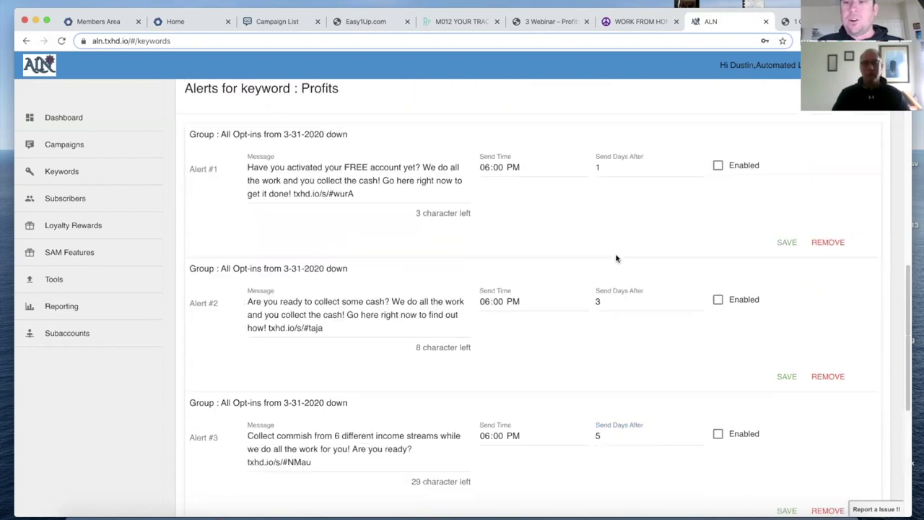
{"action": "left_click", "coordinate": [717, 165]}
{"action": "left_click", "coordinate": [718, 300]}
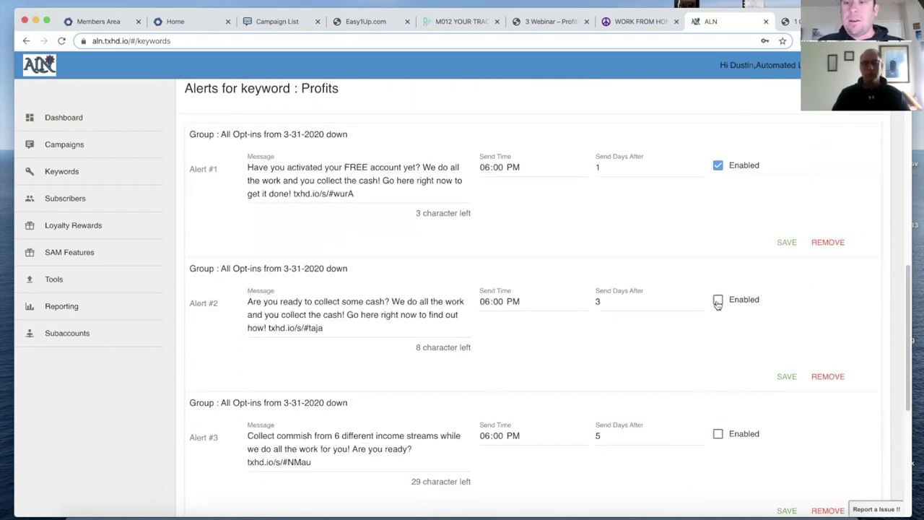
{"action": "scroll", "coordinate": [709, 347], "scroll_direction": "down", "scroll_amount": 3}
{"action": "left_click", "coordinate": [717, 345]}
{"action": "scroll", "coordinate": [711, 415], "scroll_direction": "down", "scroll_amount": 1}
{"action": "left_click", "coordinate": [718, 459]}
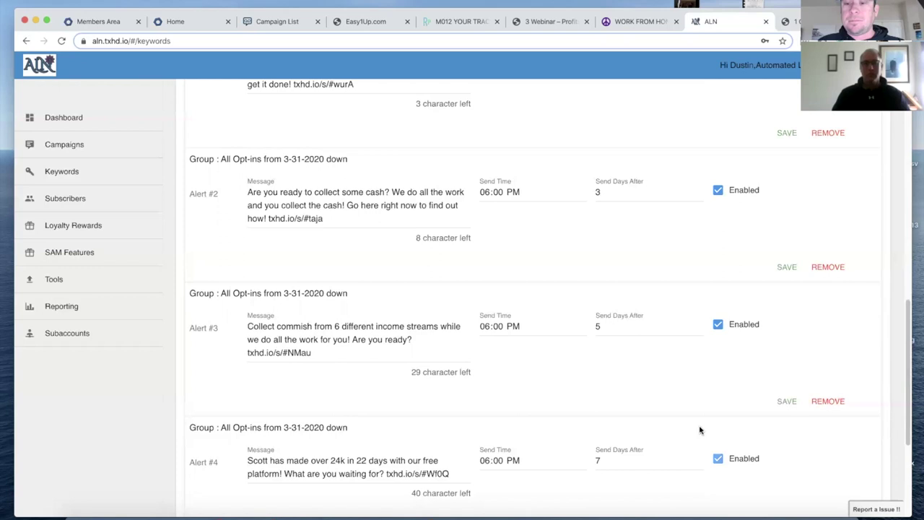
Save Alerts #1, #2, #3 and the new Alert #5
{"action": "scroll", "coordinate": [700, 426], "scroll_direction": "down", "scroll_amount": 3}
{"action": "scroll", "coordinate": [704, 400], "scroll_direction": "up", "scroll_amount": 2}
{"action": "scroll", "coordinate": [712, 400], "scroll_direction": "down", "scroll_amount": 2}
{"action": "scroll", "coordinate": [714, 396], "scroll_direction": "up", "scroll_amount": 5}
{"action": "left_click", "coordinate": [787, 281]}
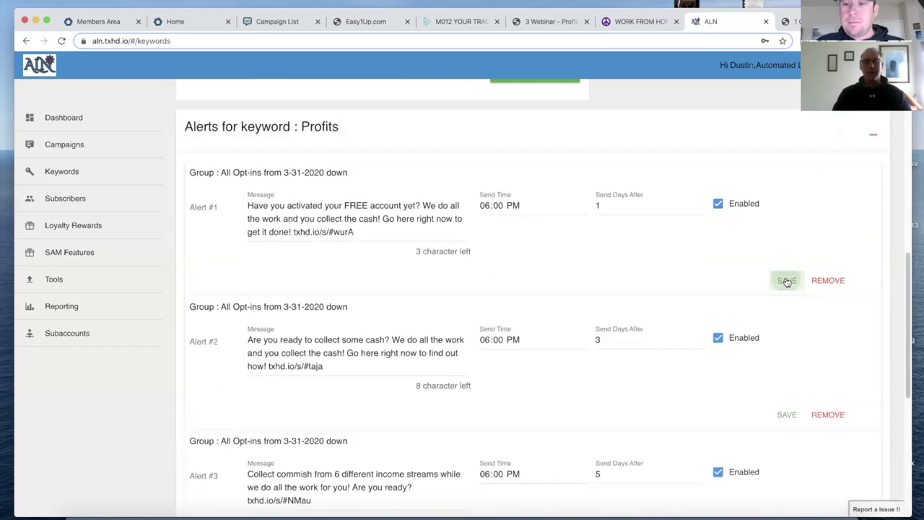
{"action": "left_click", "coordinate": [787, 414]}
{"action": "scroll", "coordinate": [775, 410], "scroll_direction": "down", "scroll_amount": 2}
{"action": "left_click", "coordinate": [787, 380]}
{"action": "scroll", "coordinate": [698, 373], "scroll_direction": "down", "scroll_amount": 3}
{"action": "left_click", "coordinate": [787, 435]}
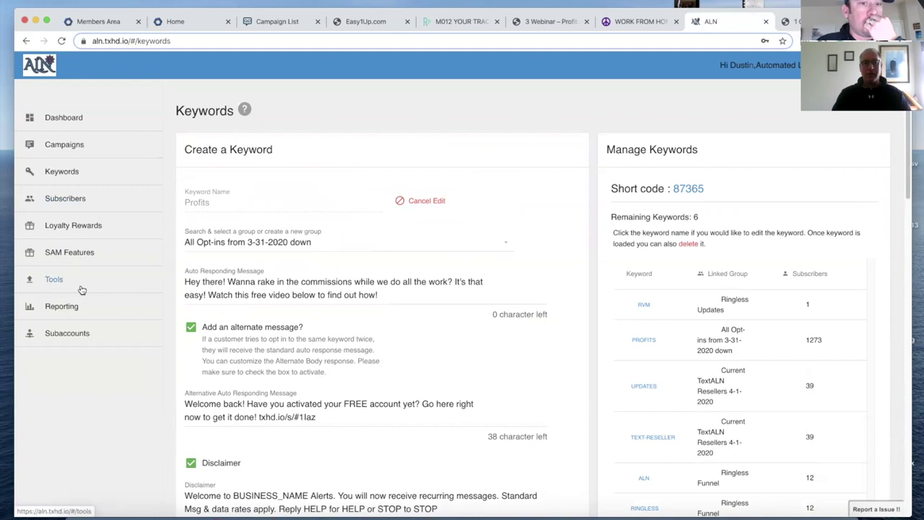
Leave the Profits keyword form for ALN's Subscribers page
{"action": "scroll", "coordinate": [260, 288], "scroll_direction": "down", "scroll_amount": 2}
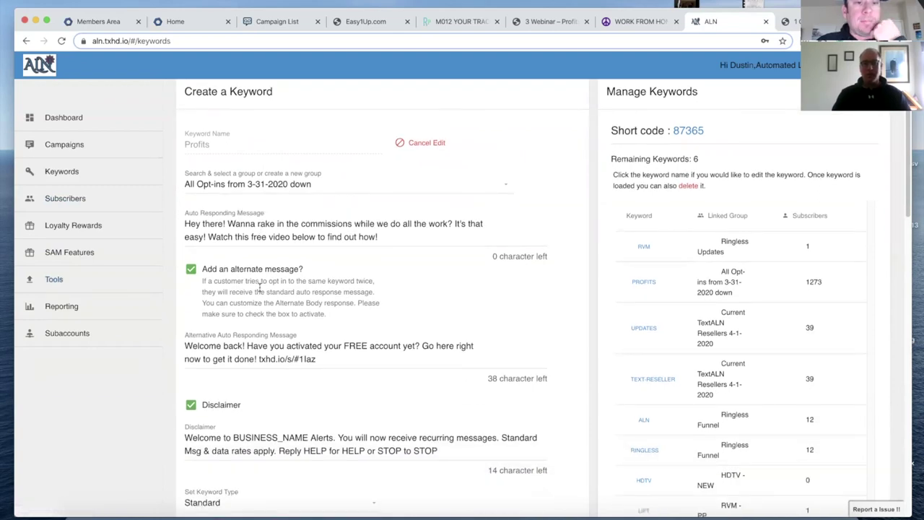
{"action": "scroll", "coordinate": [259, 291], "scroll_direction": "up", "scroll_amount": 2}
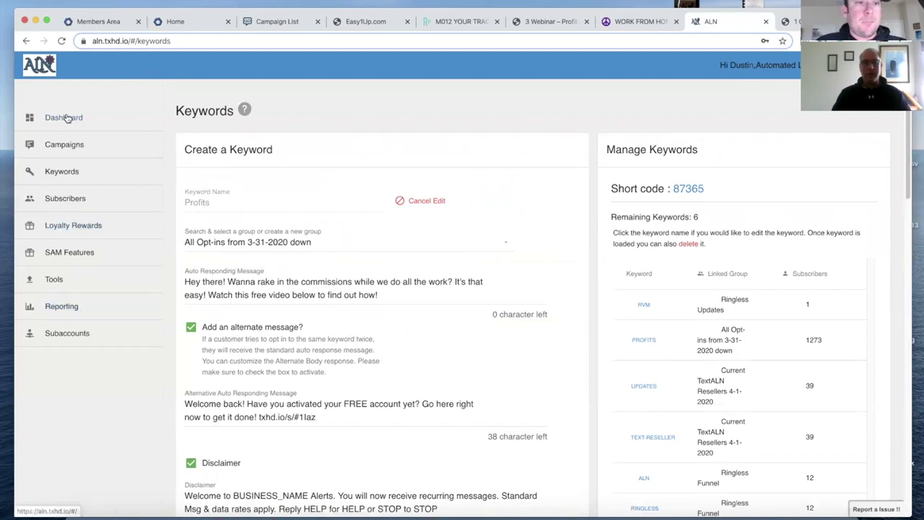
{"action": "scroll", "coordinate": [529, 280], "scroll_direction": "down", "scroll_amount": 5}
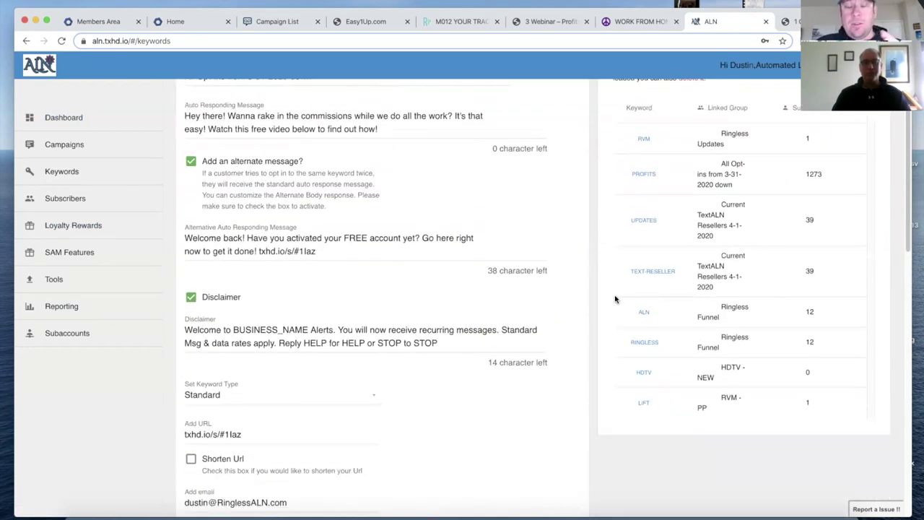
{"action": "scroll", "coordinate": [615, 299], "scroll_direction": "up", "scroll_amount": 5}
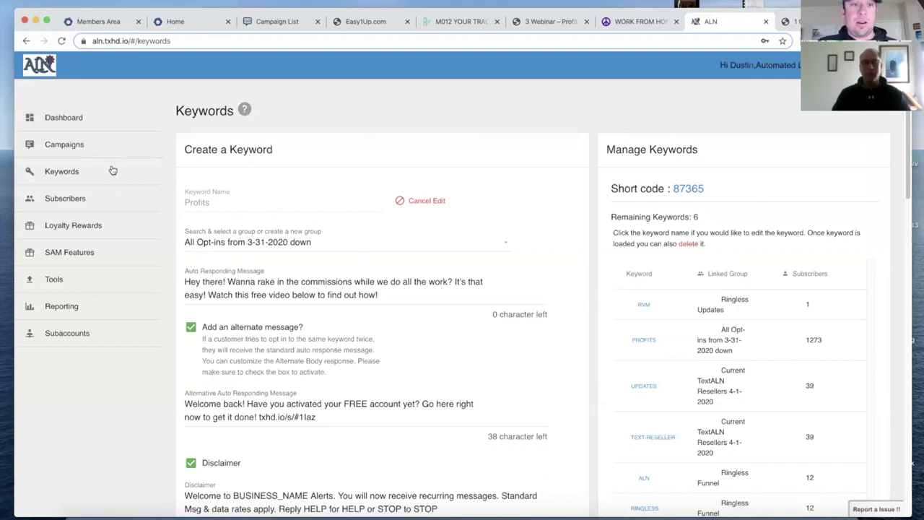
{"action": "left_click", "coordinate": [64, 199]}
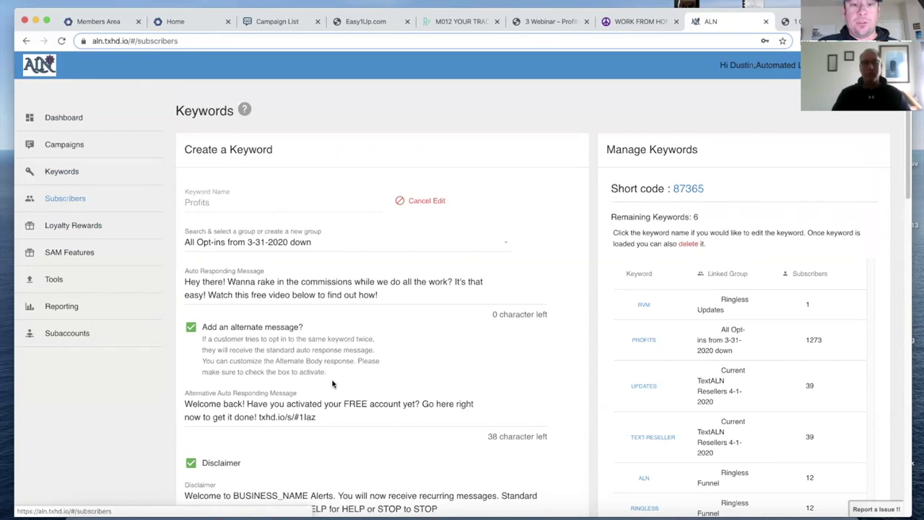
Export the All Opt-ins from 3-31-2020 down group's subscribers to CSV
{"action": "scroll", "coordinate": [310, 372], "scroll_direction": "down", "scroll_amount": 1}
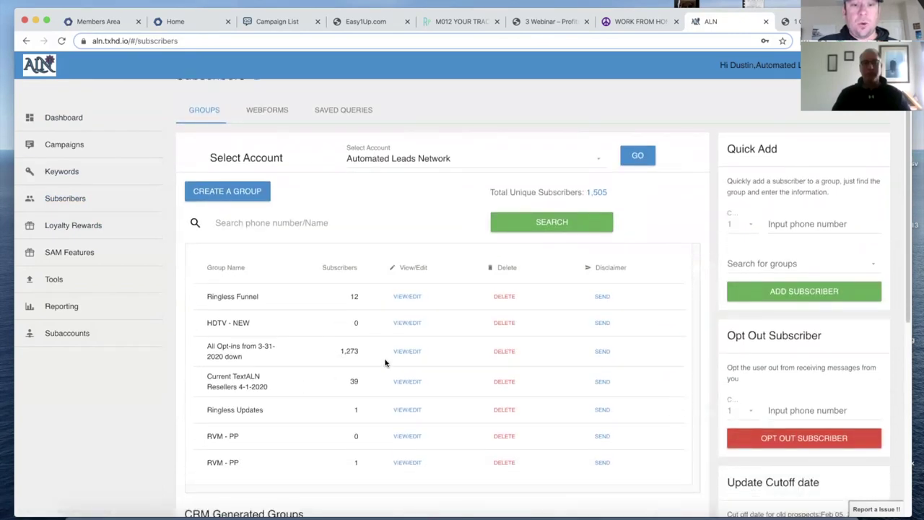
{"action": "left_click", "coordinate": [407, 351]}
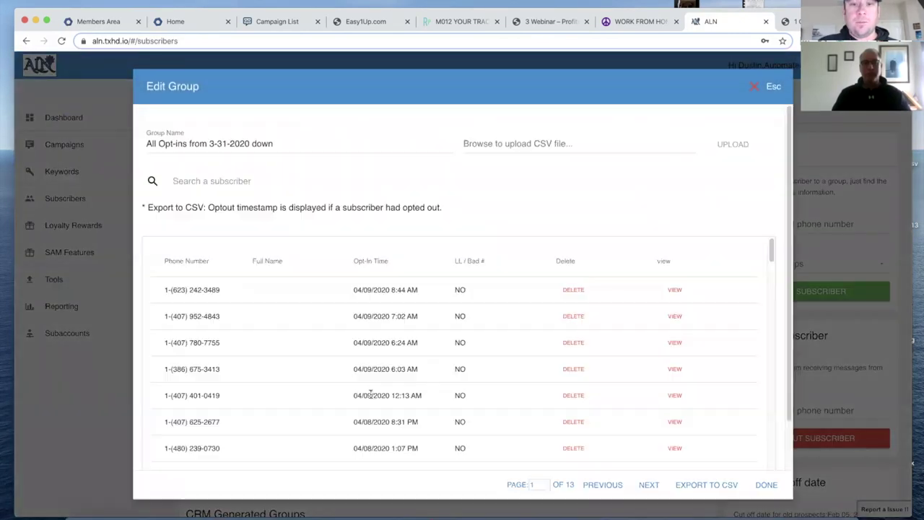
{"action": "scroll", "coordinate": [556, 275], "scroll_direction": "down", "scroll_amount": 1}
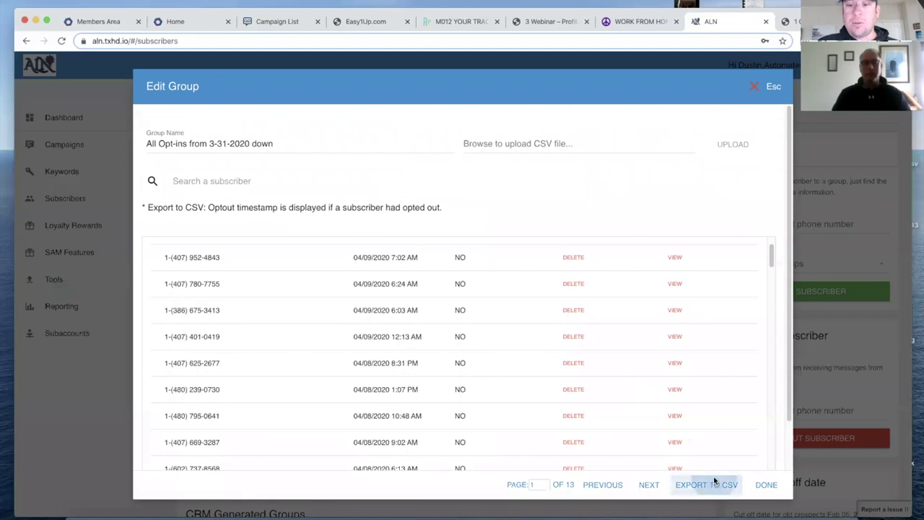
{"action": "left_click", "coordinate": [715, 481]}
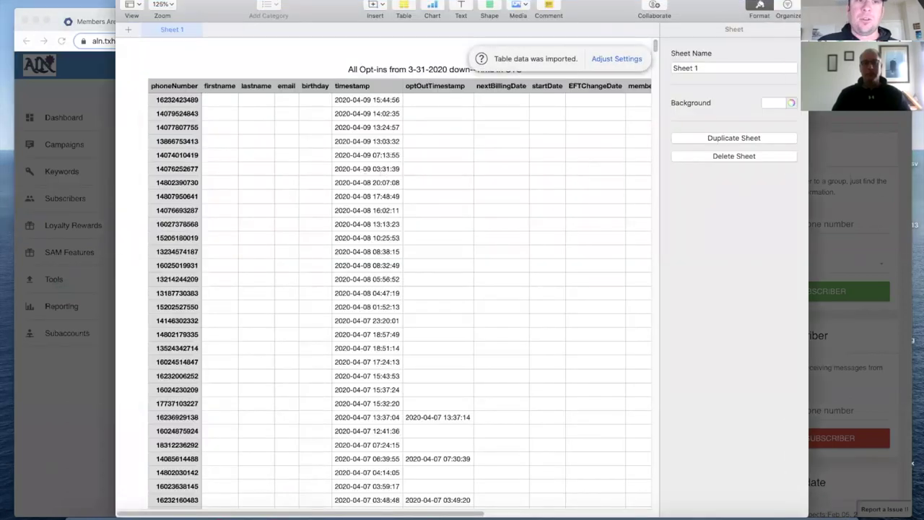
Close the exported spreadsheet and group list, then go to Campaigns with Send Now and Standard type
{"action": "key", "text": "super+Tab"}
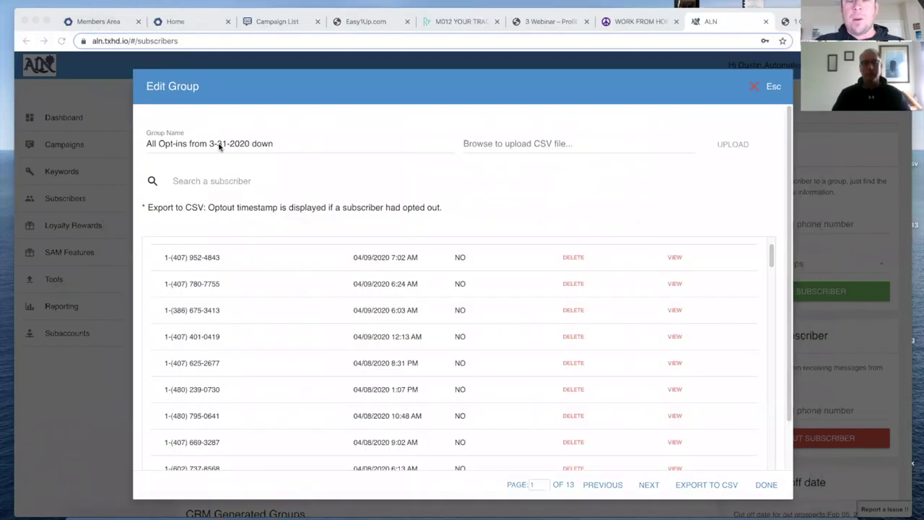
{"action": "left_click", "coordinate": [763, 484]}
{"action": "left_click", "coordinate": [764, 485]}
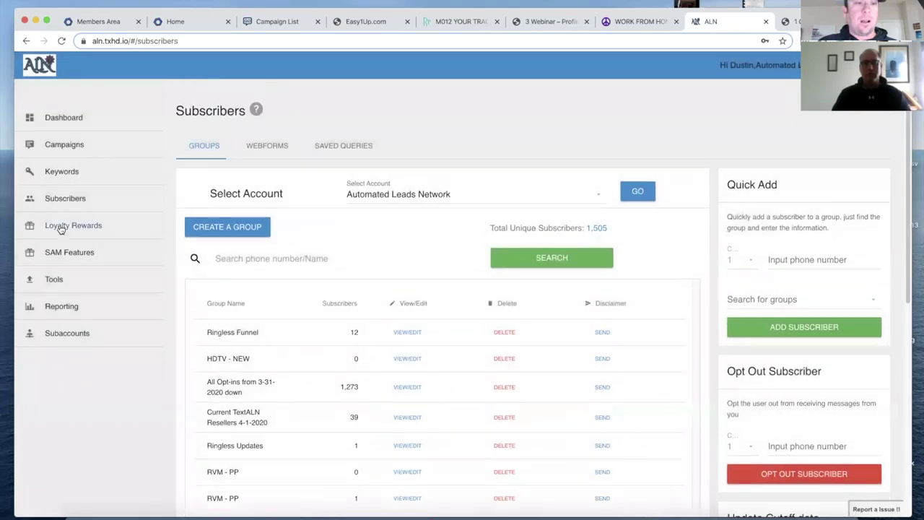
{"action": "left_click", "coordinate": [65, 145]}
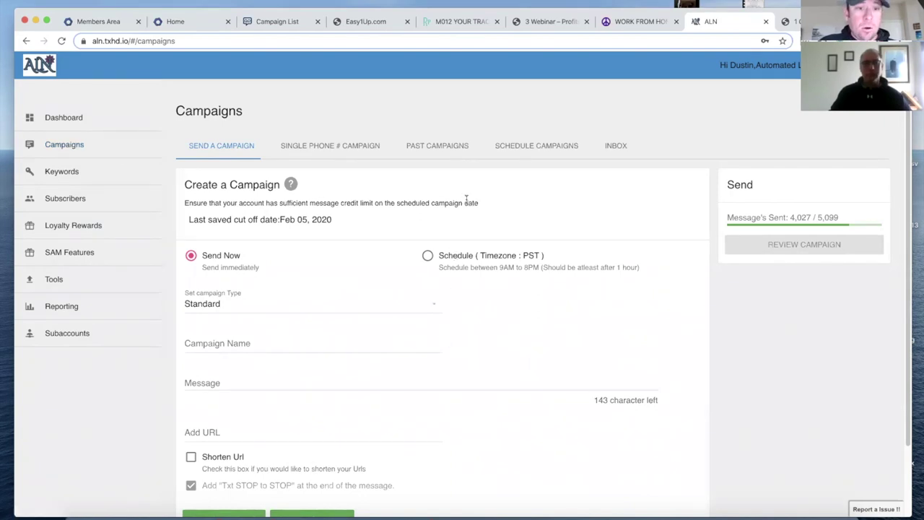
Name the campaign Text Demo and type the message asking if they've registered their account
{"action": "left_click", "coordinate": [218, 342]}
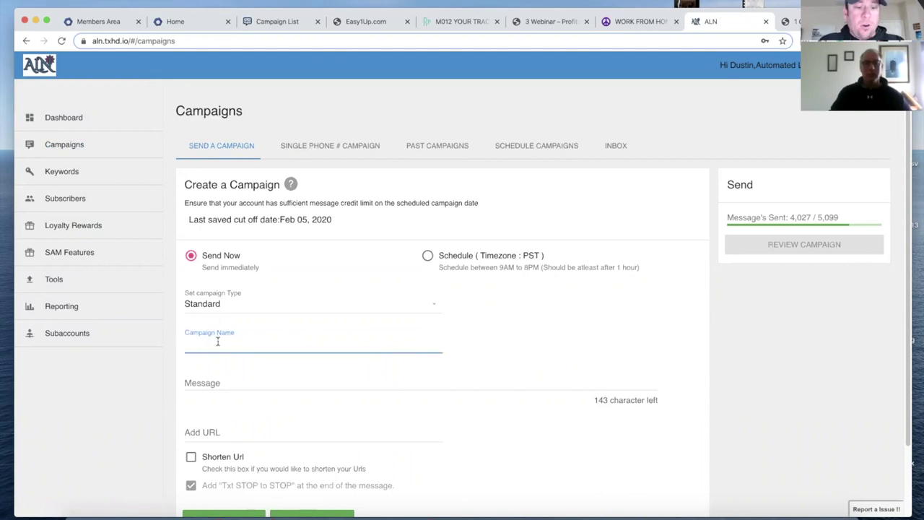
{"action": "type", "text": "Text Demo"}
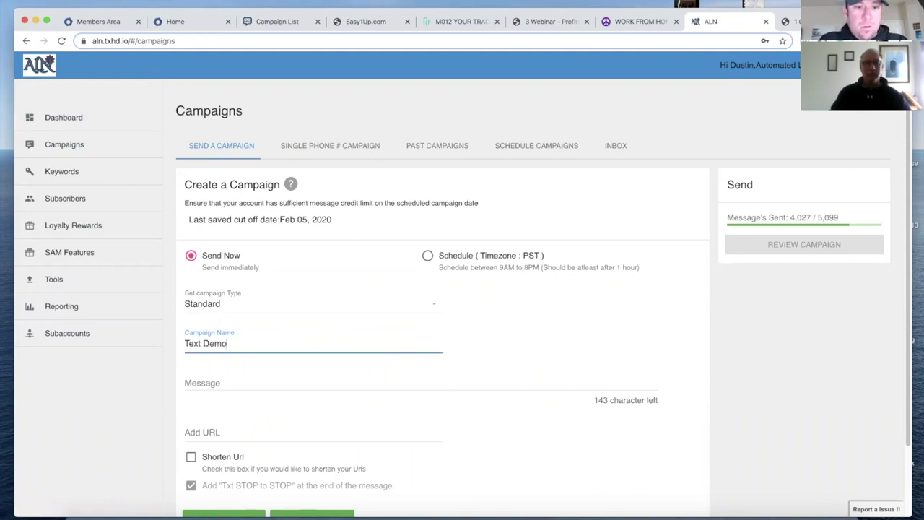
{"action": "left_click", "coordinate": [202, 383]}
{"action": "type", "text": "Hey there! Have you "}
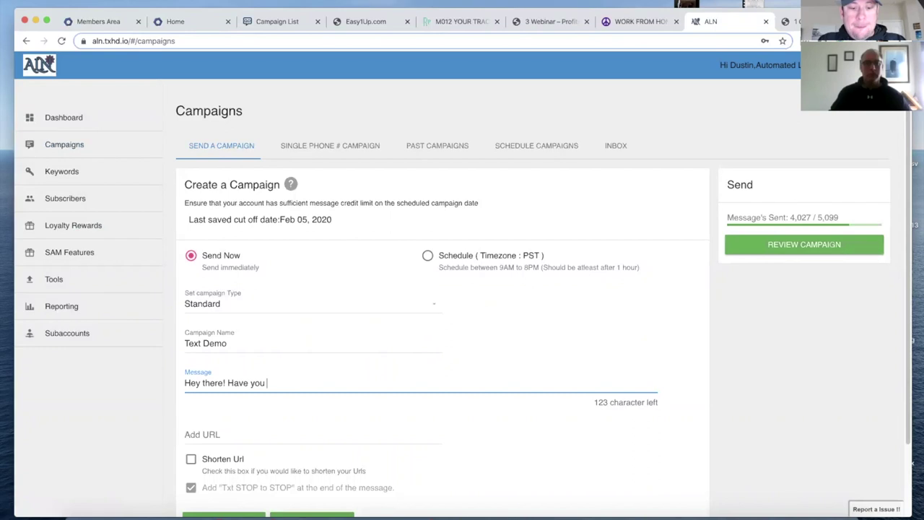
{"action": "type", "text": "re"}
{"action": "type", "text": "gis"}
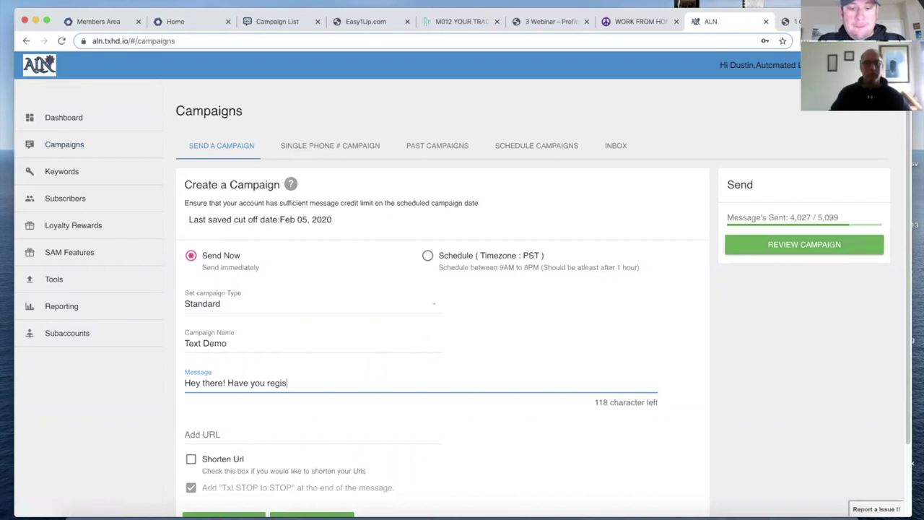
{"action": "type", "text": "tered your account yey"}
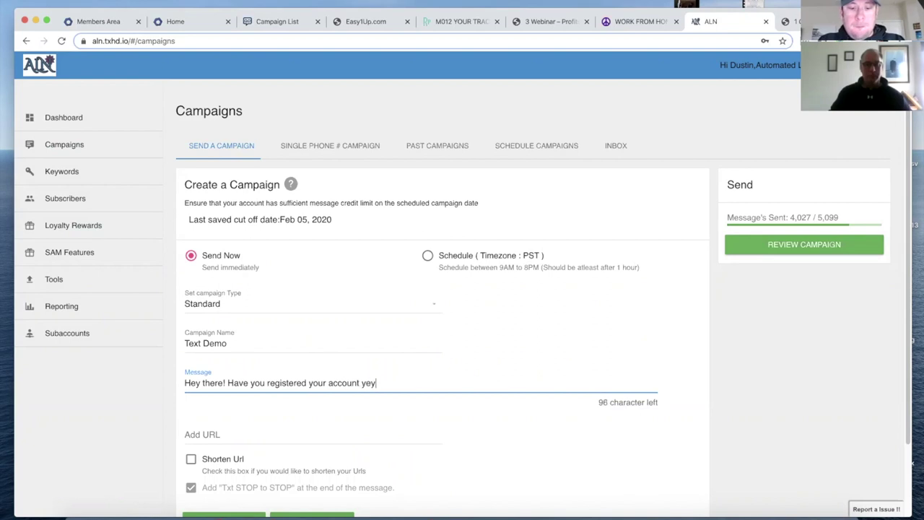
{"action": "key", "text": "BackSpace"}
{"action": "type", "text": "t to make "}
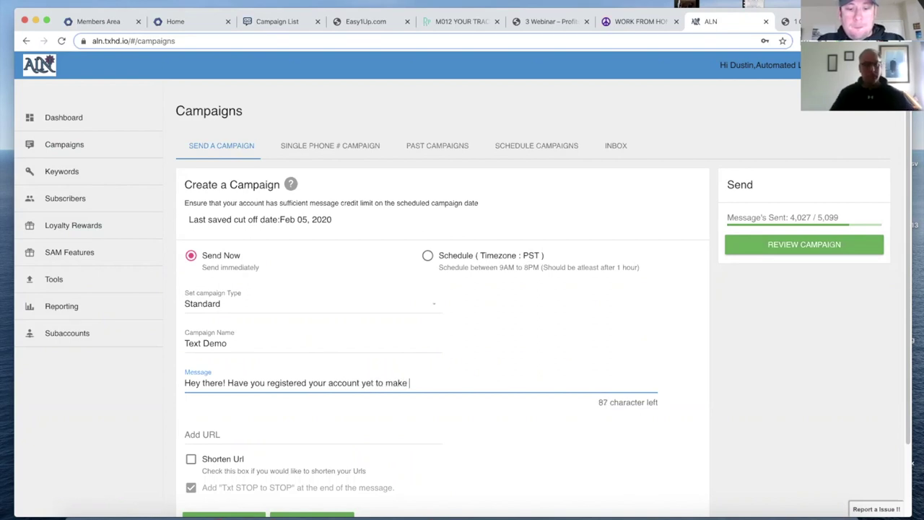
{"action": "type", "text": "commissions"}
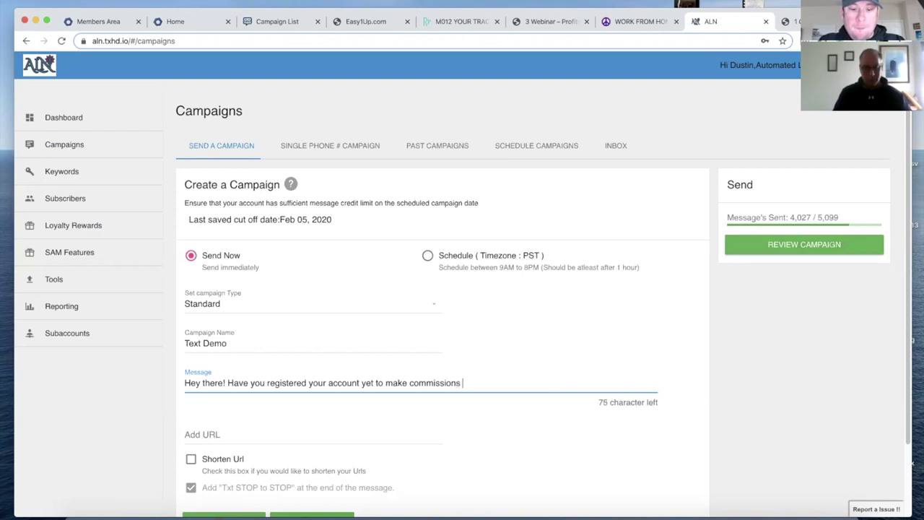
{"action": "type", "text": "while we "}
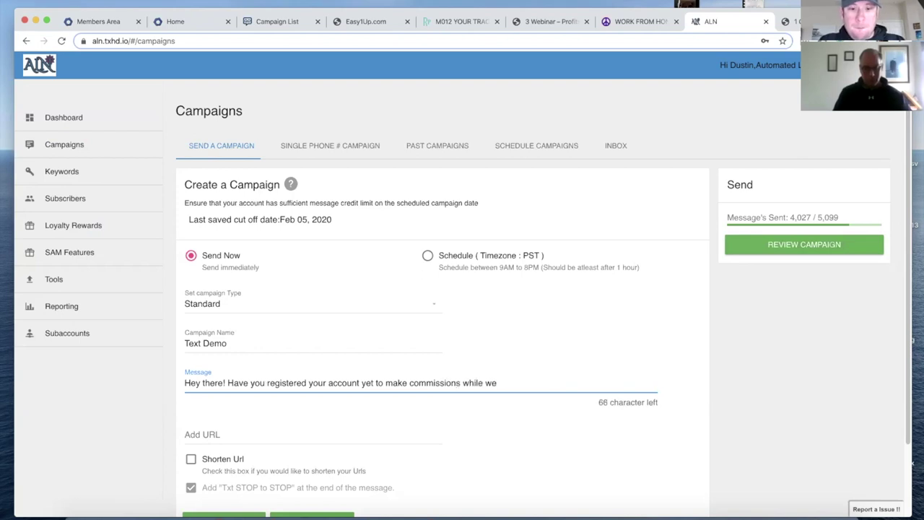
{"action": "type", "text": "do all "}
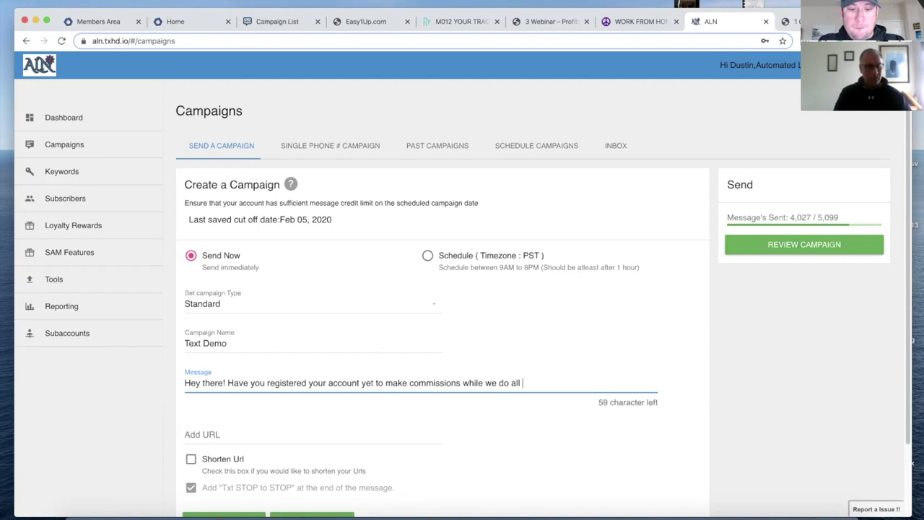
{"action": "type", "text": "the work?"}
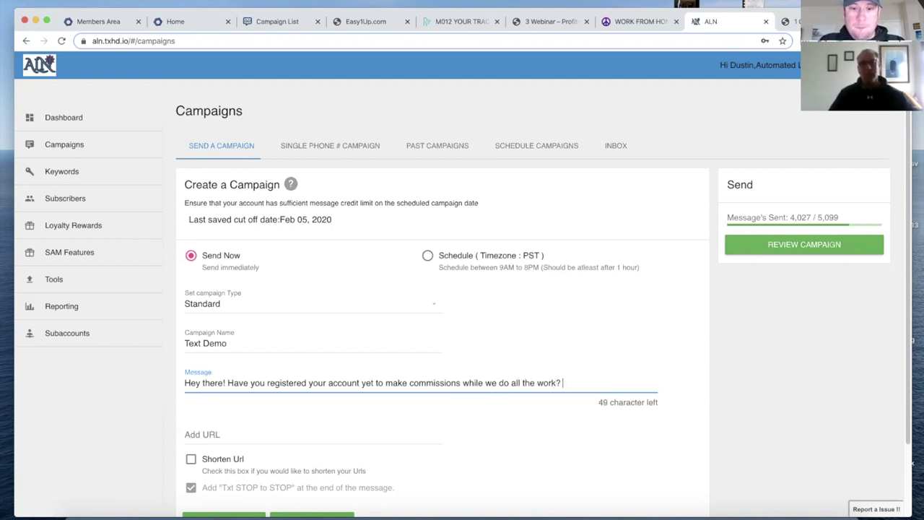
{"action": "type", "text": " Start t"}
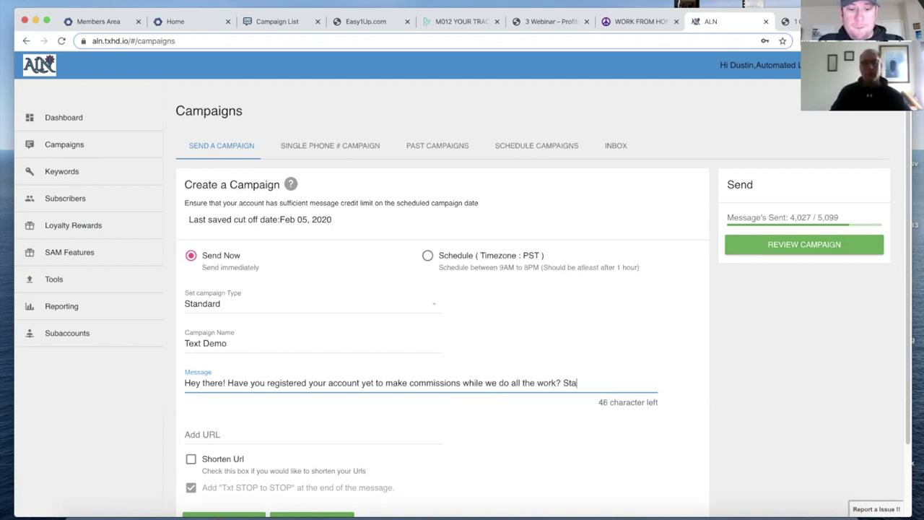
{"action": "type", "text": "oday!"}
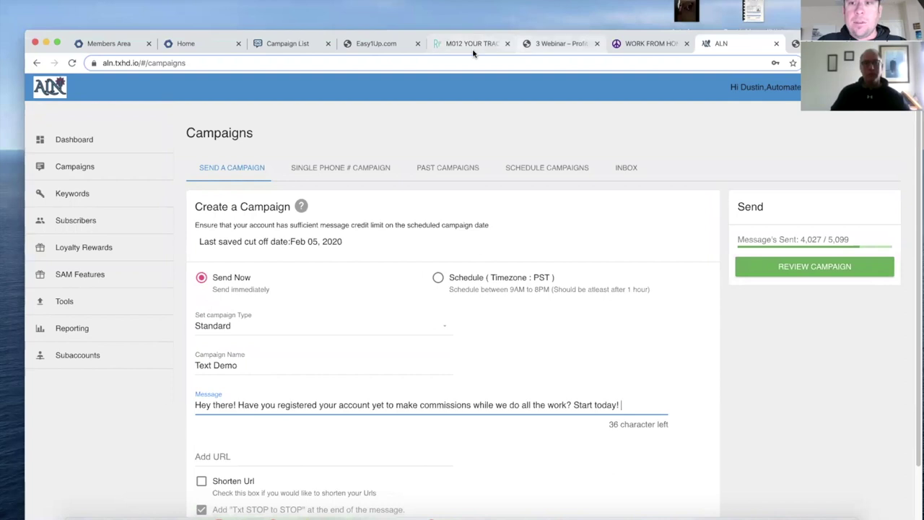
Copy the Profits Passport promote link and open ROI Panel's new tracking link form
{"action": "left_click", "coordinate": [560, 44]}
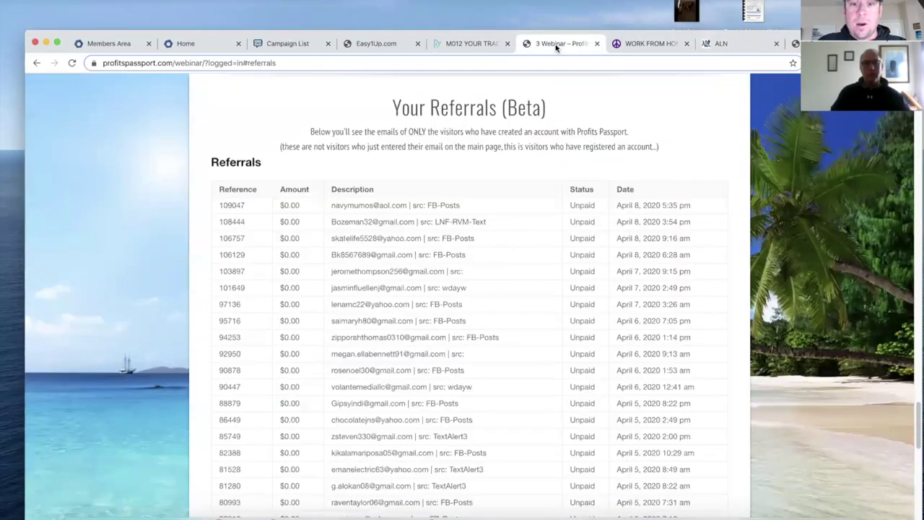
{"action": "scroll", "coordinate": [516, 200], "scroll_direction": "up", "scroll_amount": 15}
{"action": "scroll", "coordinate": [516, 200], "scroll_direction": "up", "scroll_amount": 10}
{"action": "scroll", "coordinate": [491, 264], "scroll_direction": "down", "scroll_amount": 4}
{"action": "left_click_drag", "start_coordinate": [599, 394], "coordinate": [419, 395]}
{"action": "key", "text": "ctrl+c"}
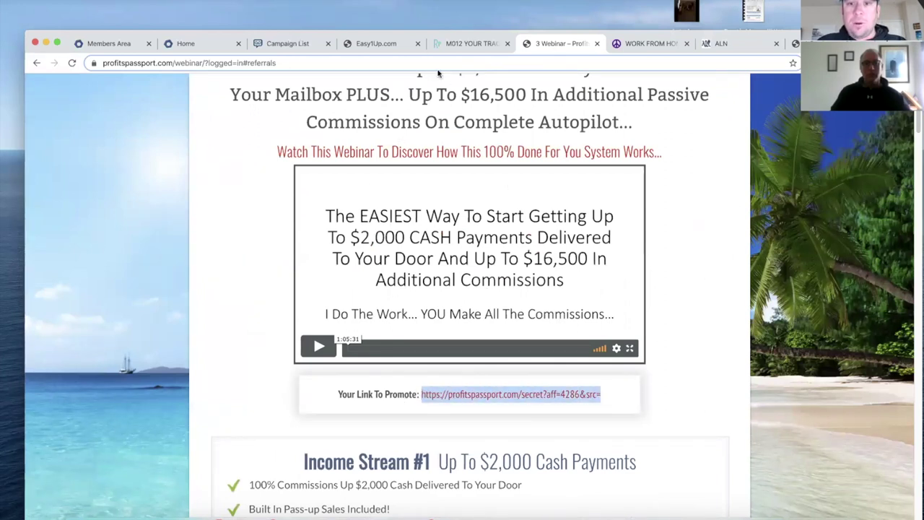
{"action": "left_click", "coordinate": [466, 44]}
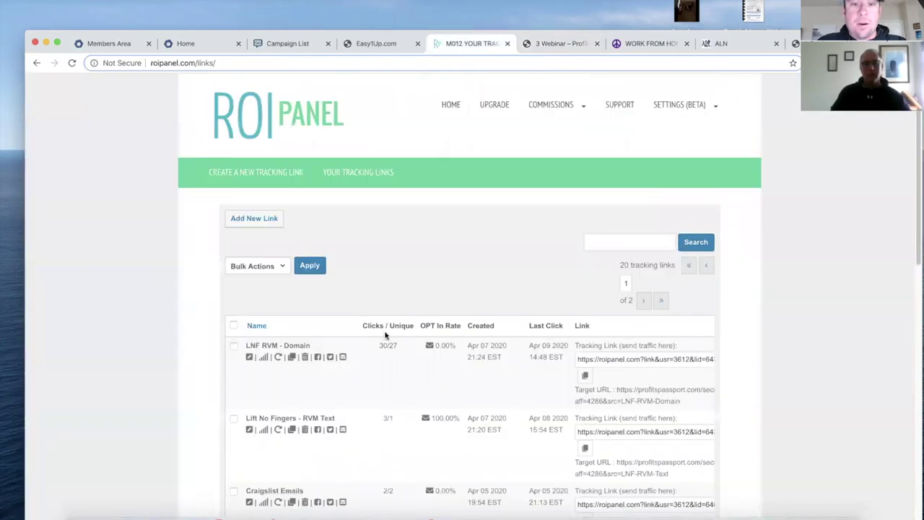
{"action": "left_click", "coordinate": [277, 174]}
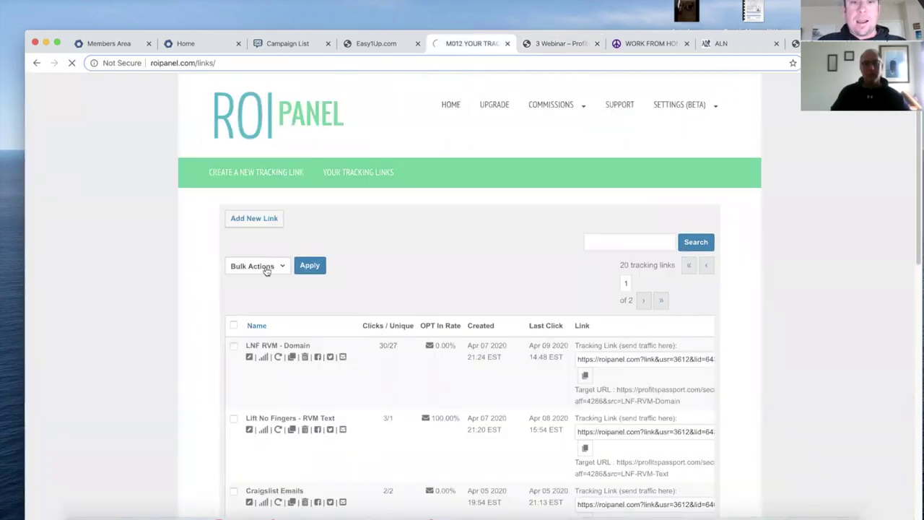
Save a '4-9 demo' tracking link targeting the promote URL plus 4-9Demo, and copy it
{"action": "left_click", "coordinate": [368, 294]}
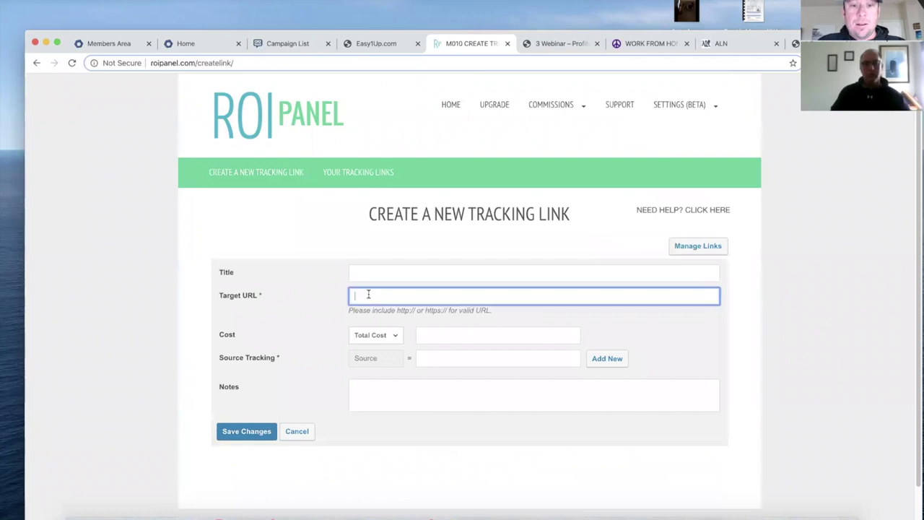
{"action": "key", "text": "ctrl+v"}
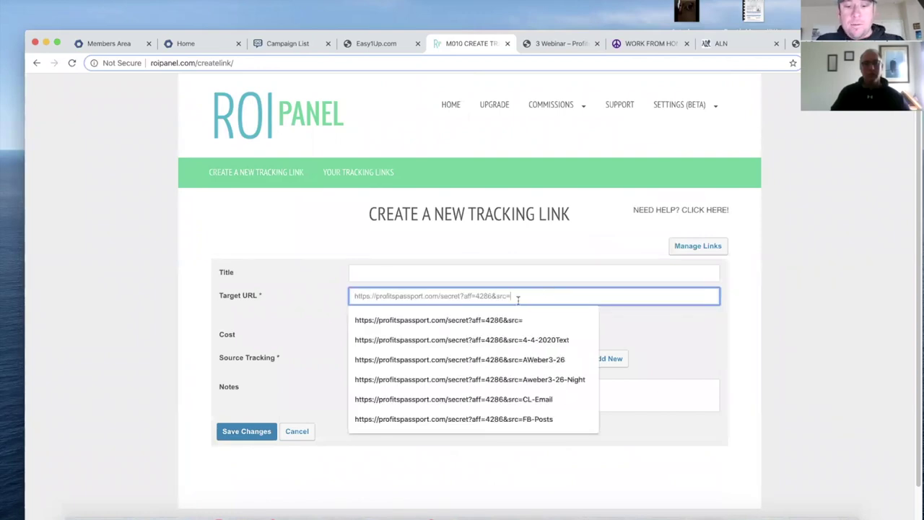
{"action": "type", "text": "4-9"}
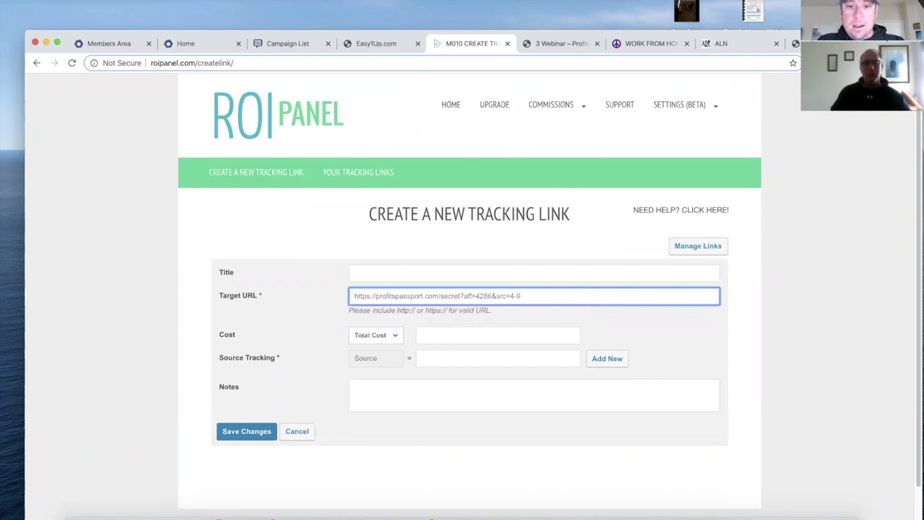
{"action": "type", "text": "Dem"}
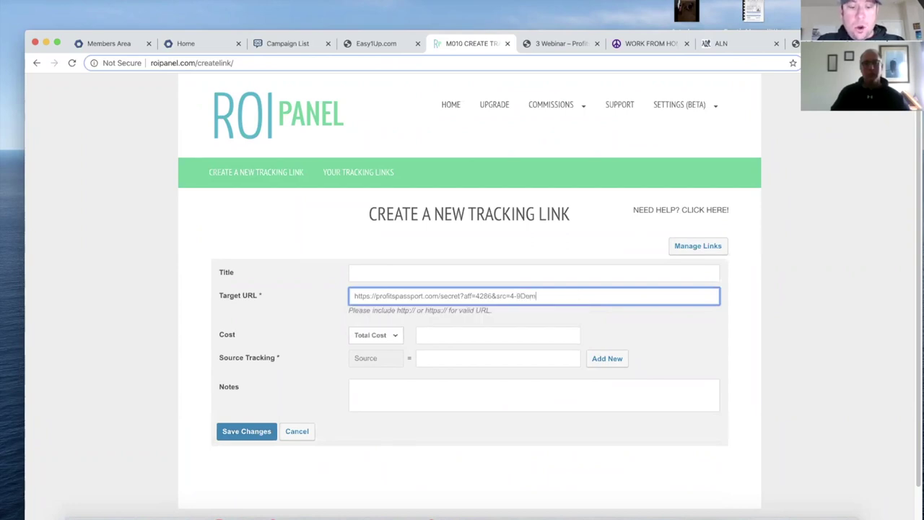
{"action": "type", "text": "o"}
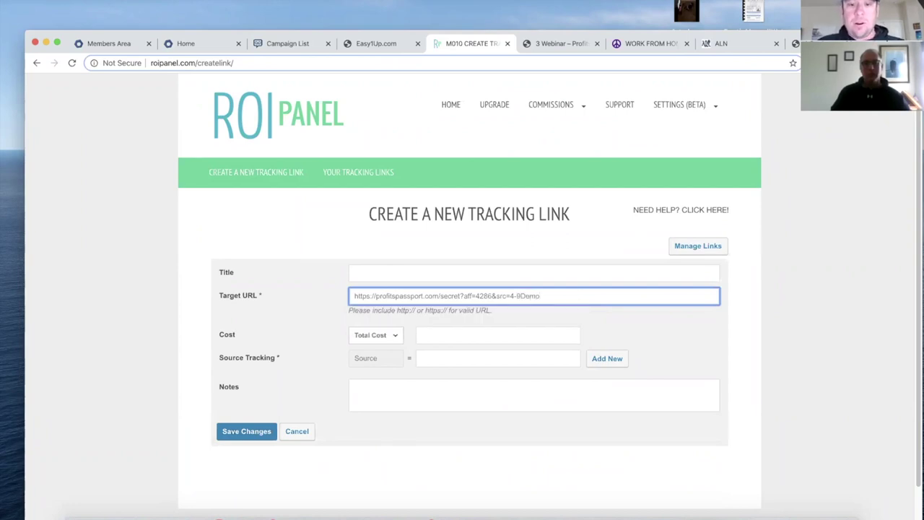
{"action": "left_click", "coordinate": [363, 268]}
{"action": "type", "text": "4"}
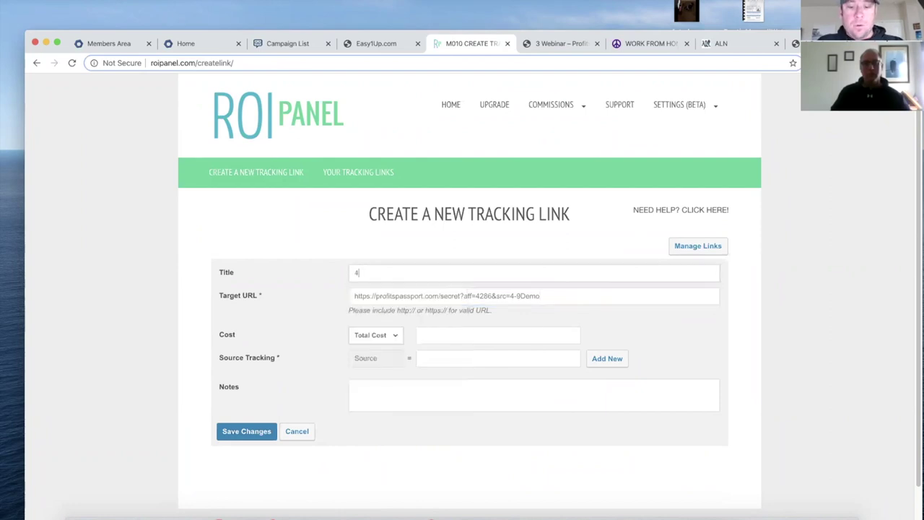
{"action": "type", "text": "-9 demo"}
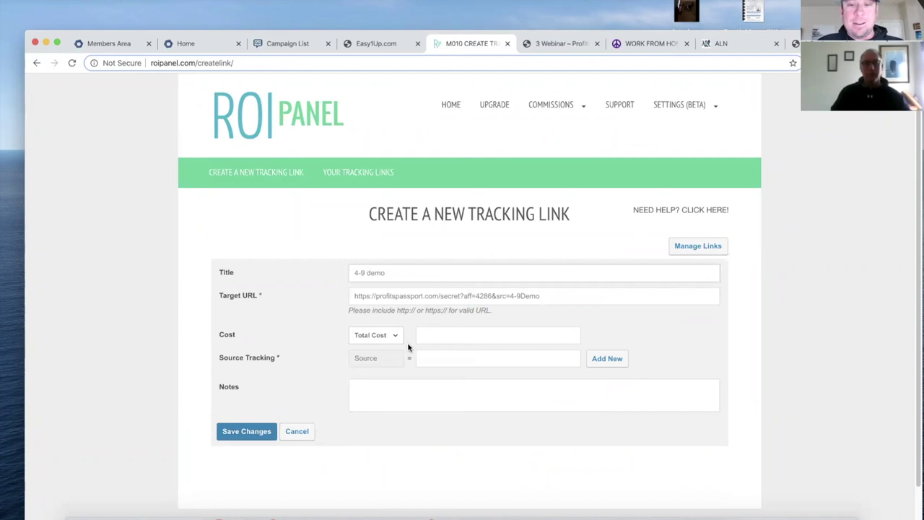
{"action": "left_click", "coordinate": [249, 432]}
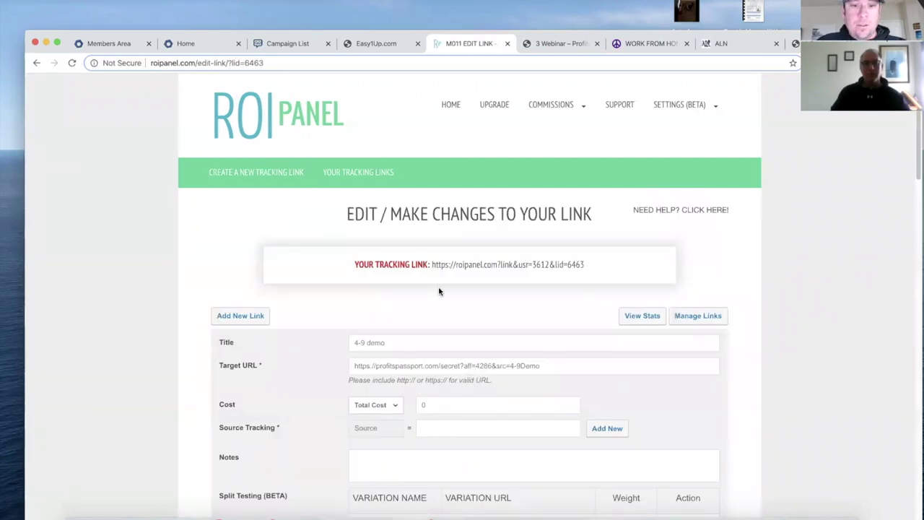
{"action": "left_click_drag", "start_coordinate": [431, 265], "coordinate": [579, 265]}
{"action": "key", "text": "super+c"}
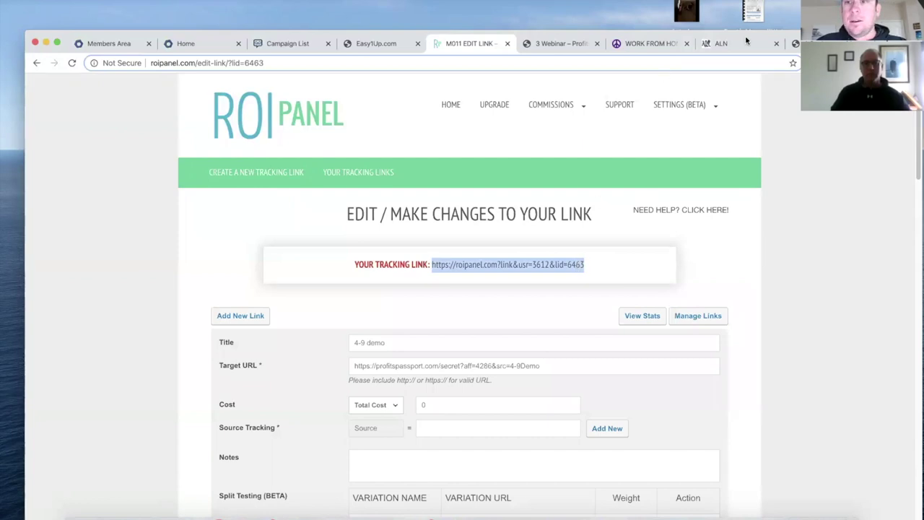
{"action": "left_click", "coordinate": [746, 45]}
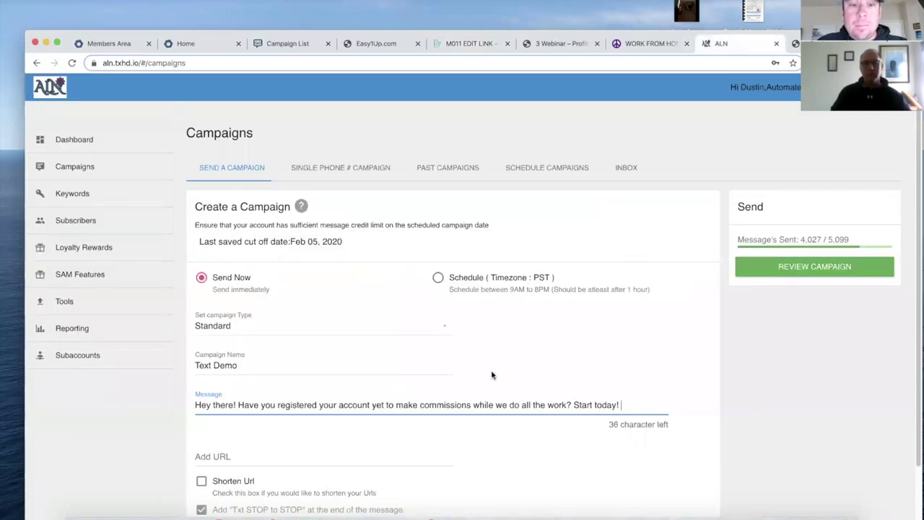
Attach the 4-9 demo tracking link to Text Demo as a shortened URL and review it
{"action": "scroll", "coordinate": [256, 330], "scroll_direction": "down", "scroll_amount": 1}
{"action": "left_click", "coordinate": [213, 440]}
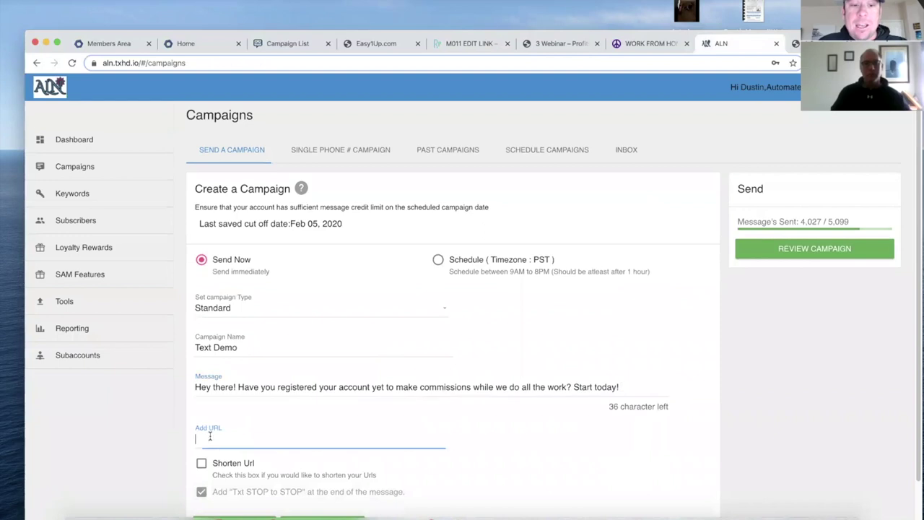
{"action": "key", "text": "super+v"}
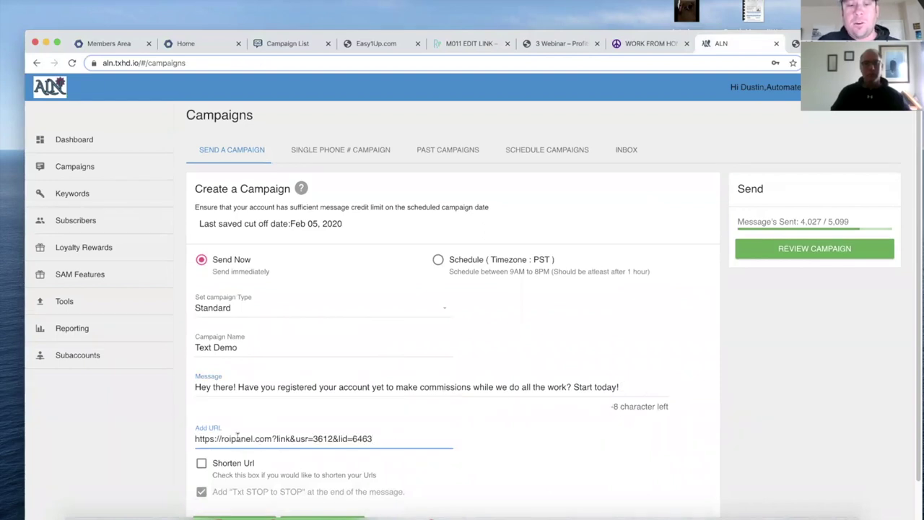
{"action": "left_click", "coordinate": [202, 464]}
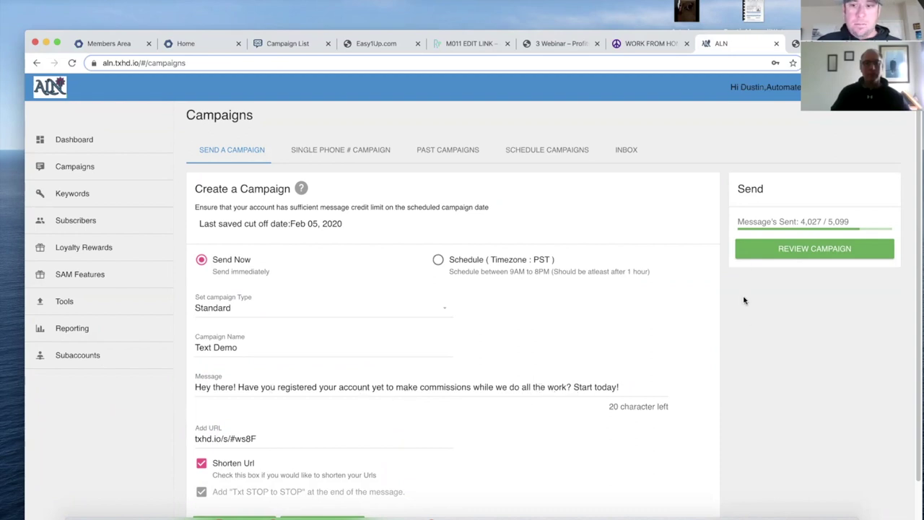
{"action": "left_click", "coordinate": [796, 251]}
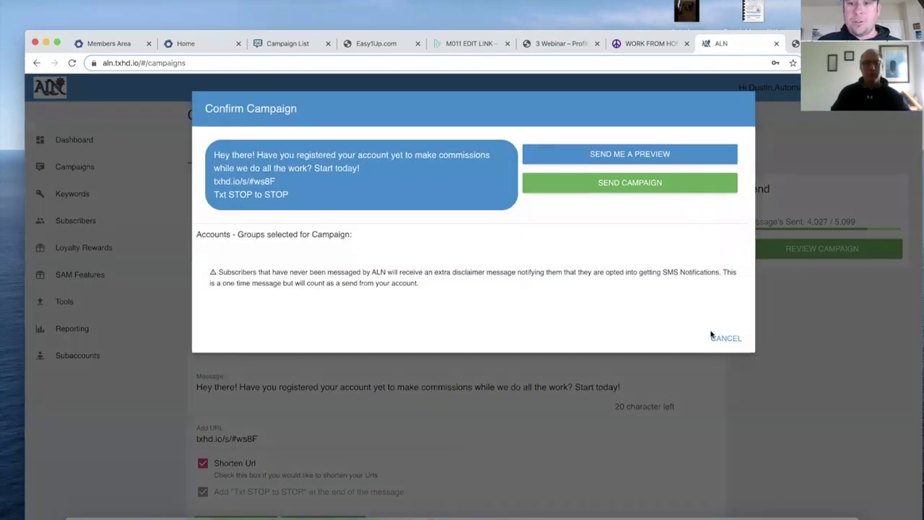
Choose the All Opt-ins from 3-31-2020 down group as the campaign's recipients
{"action": "left_click", "coordinate": [722, 338]}
{"action": "scroll", "coordinate": [246, 462], "scroll_direction": "down", "scroll_amount": 2}
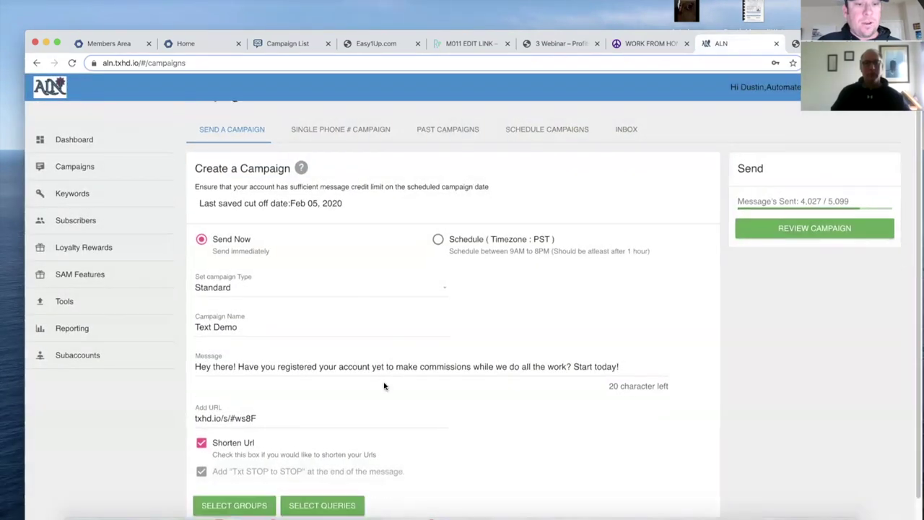
{"action": "left_click", "coordinate": [246, 465]}
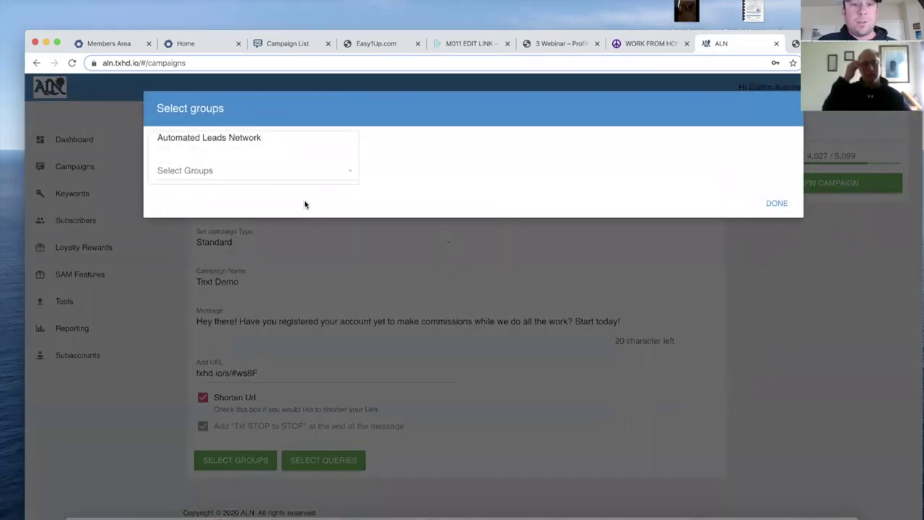
{"action": "left_click", "coordinate": [344, 173]}
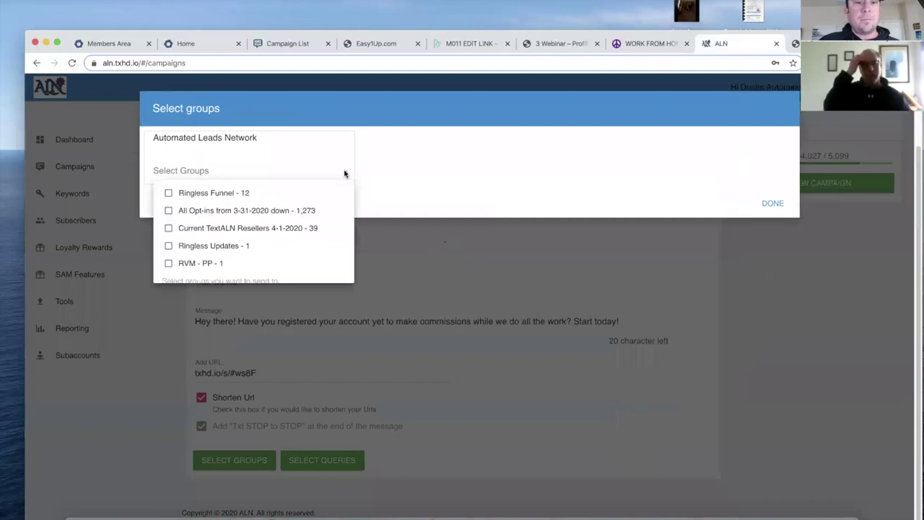
{"action": "left_click", "coordinate": [168, 212]}
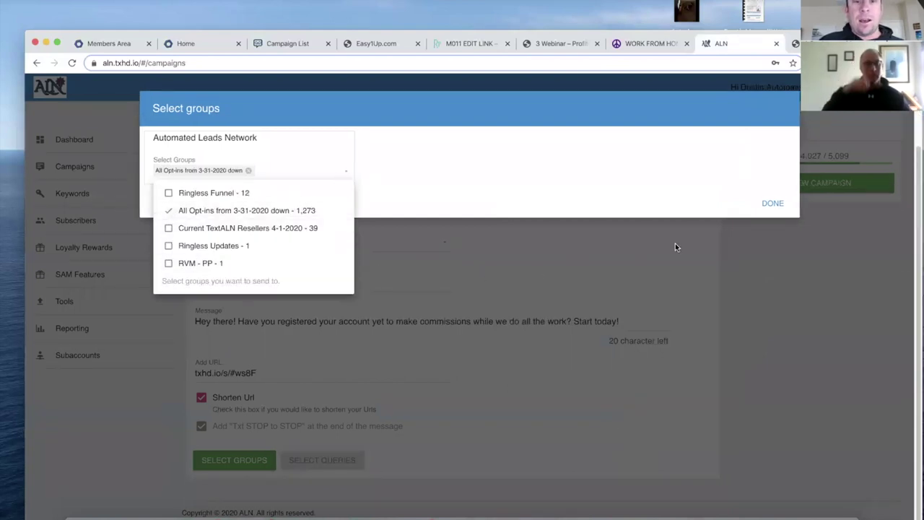
{"action": "left_click", "coordinate": [774, 208]}
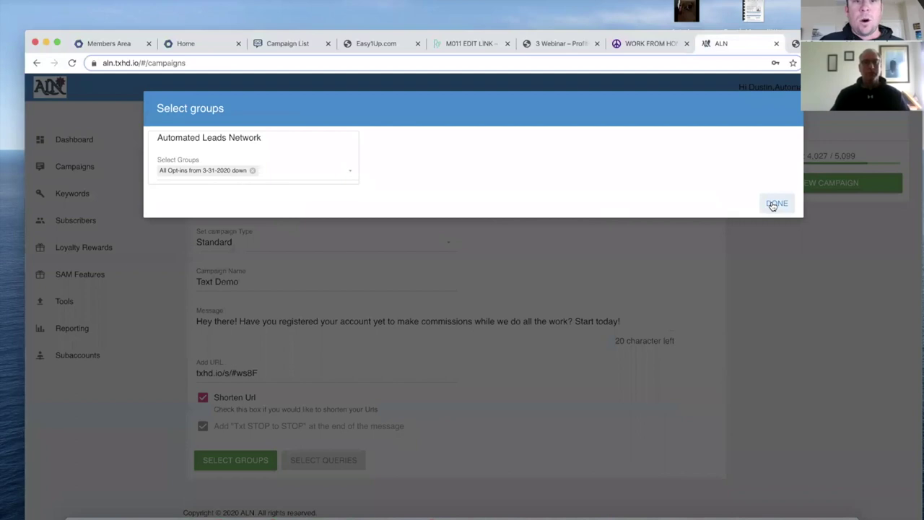
{"action": "left_click", "coordinate": [779, 204]}
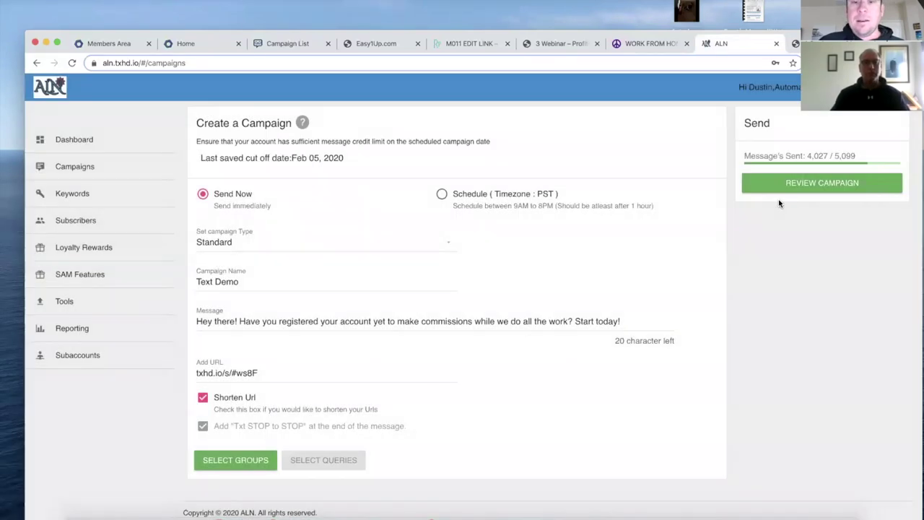
Review the Text Demo campaign and send it now
{"action": "scroll", "coordinate": [731, 308], "scroll_direction": "up", "scroll_amount": 2}
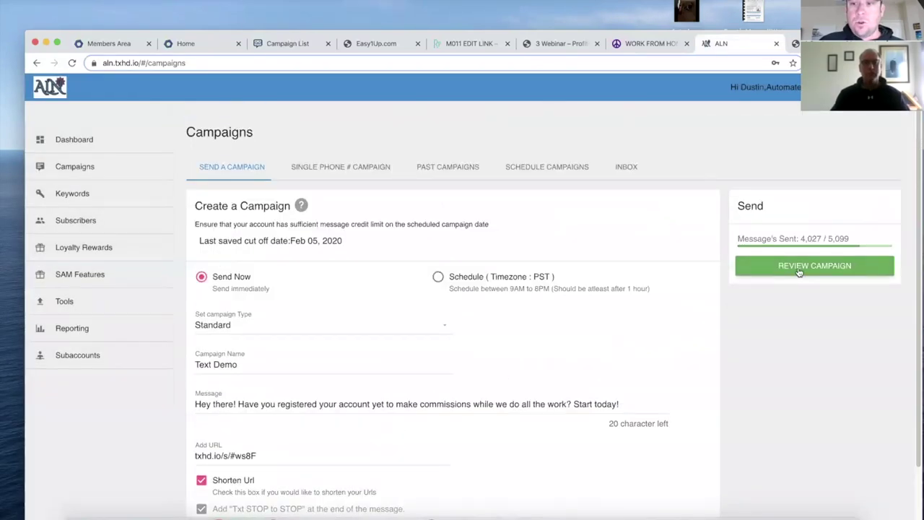
{"action": "left_click", "coordinate": [797, 267]}
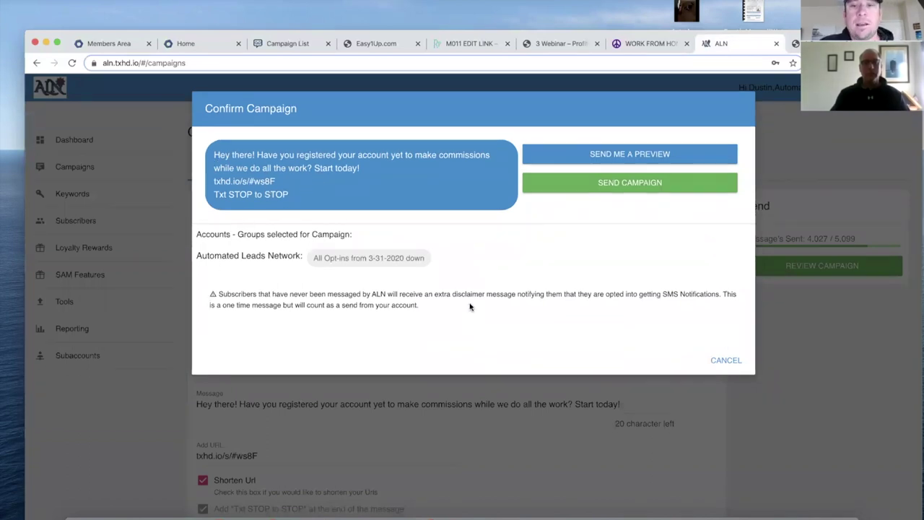
{"action": "left_click", "coordinate": [628, 185]}
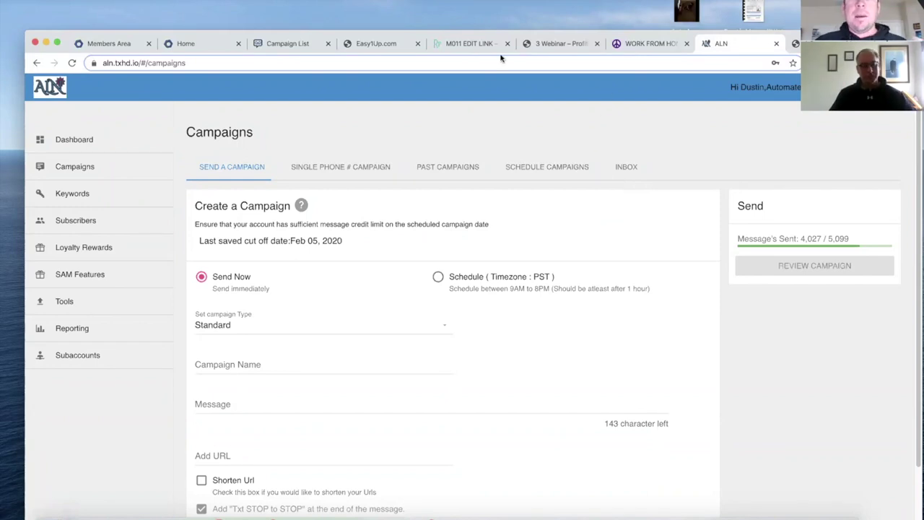
Reload ROI Panel's tracking links list and open the 4-9 demo link's visit stats
{"action": "left_click", "coordinate": [474, 44]}
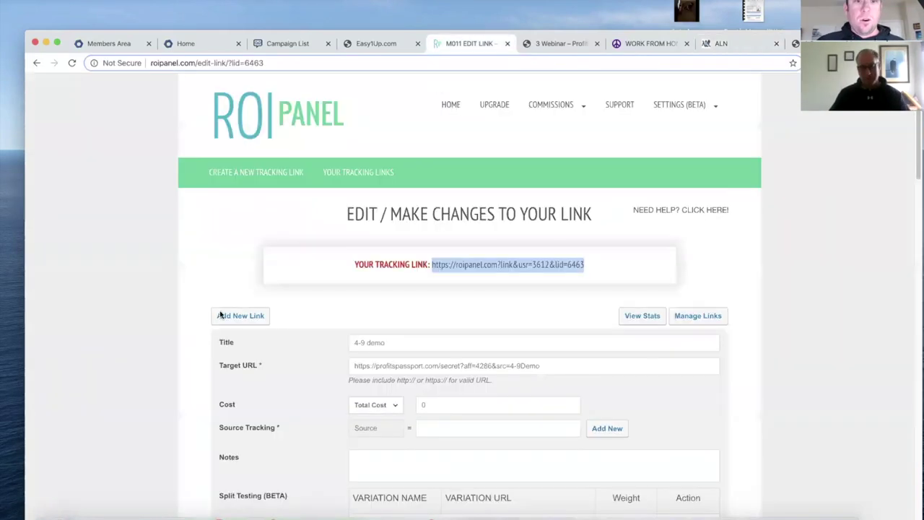
{"action": "left_click", "coordinate": [336, 175]}
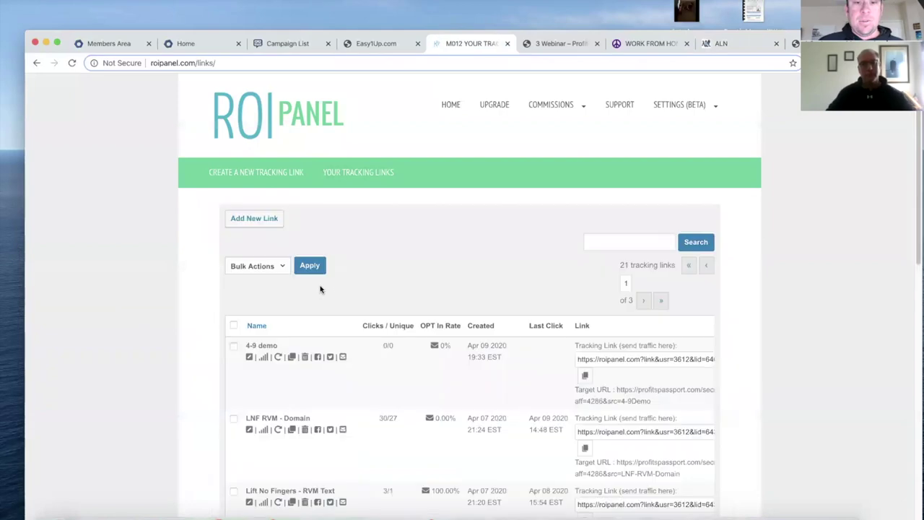
{"action": "scroll", "coordinate": [376, 278], "scroll_direction": "down", "scroll_amount": 3}
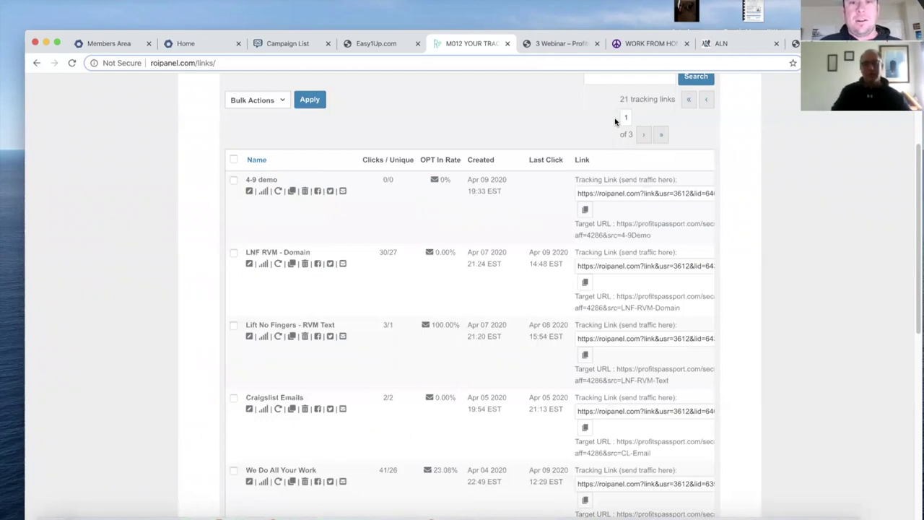
{"action": "left_click", "coordinate": [72, 63]}
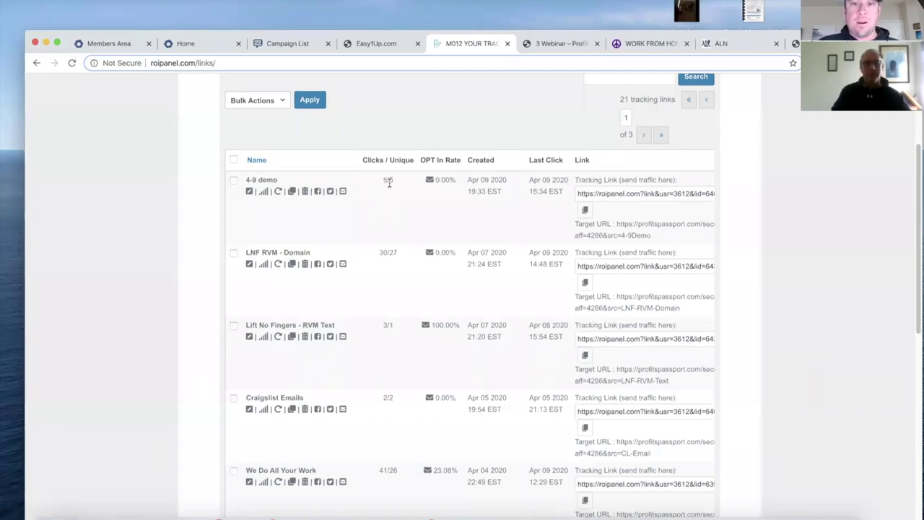
{"action": "left_click", "coordinate": [266, 193]}
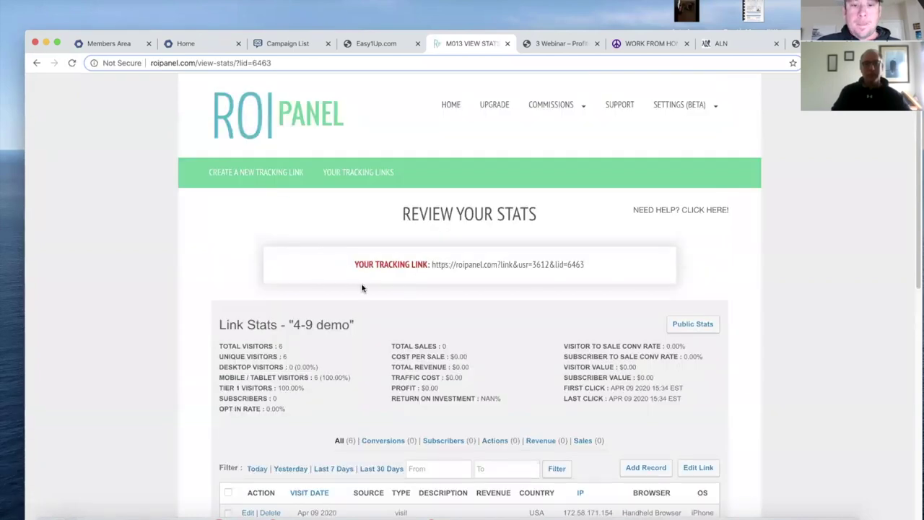
Look over the six 4-9 demo visits, then switch to the Drop.co campaign list
{"action": "scroll", "coordinate": [361, 288], "scroll_direction": "down", "scroll_amount": 3}
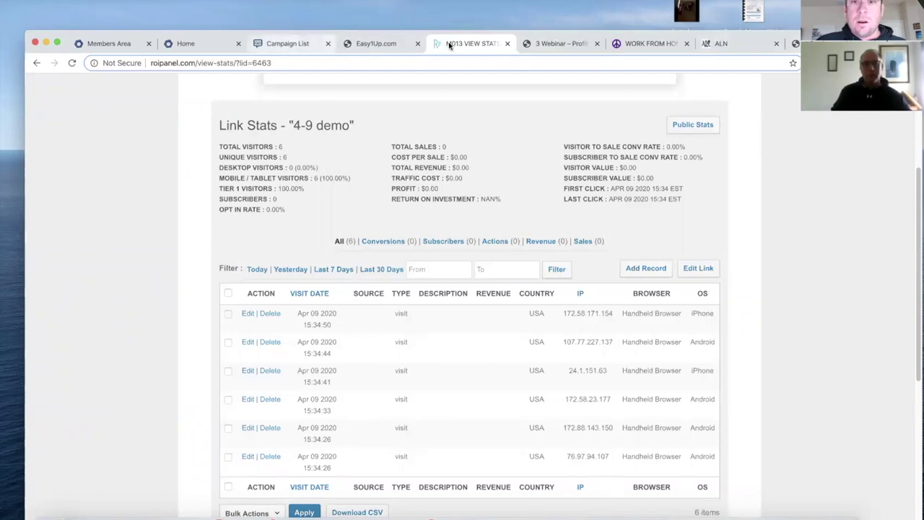
{"action": "left_click", "coordinate": [287, 44]}
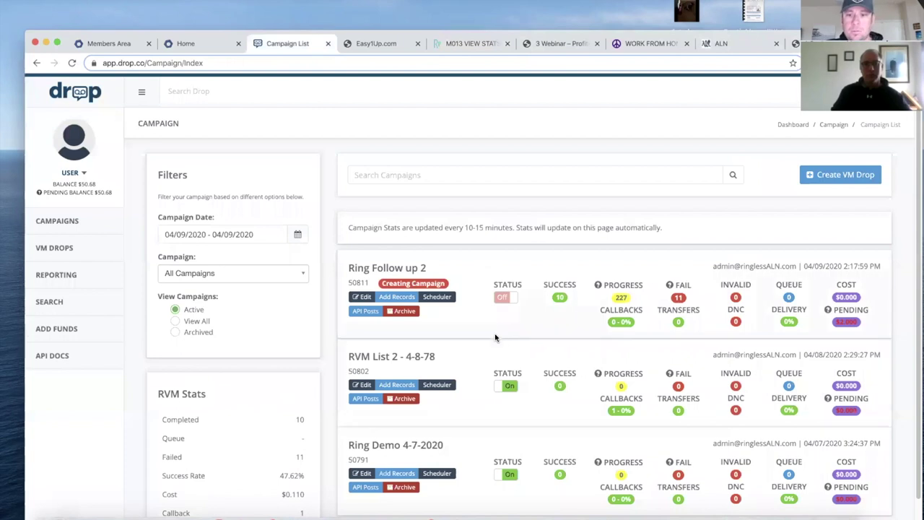
Reload the Drop.co campaign list, showing Ring Follow up 2 at 22 successful drops, then return to 4-9 demo stats
{"action": "scroll", "coordinate": [516, 328], "scroll_direction": "down", "scroll_amount": 1}
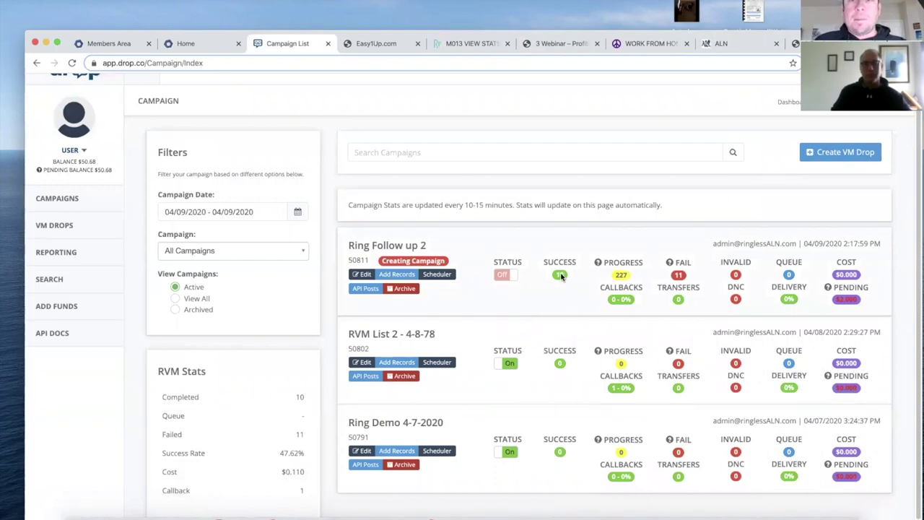
{"action": "left_click", "coordinate": [72, 63]}
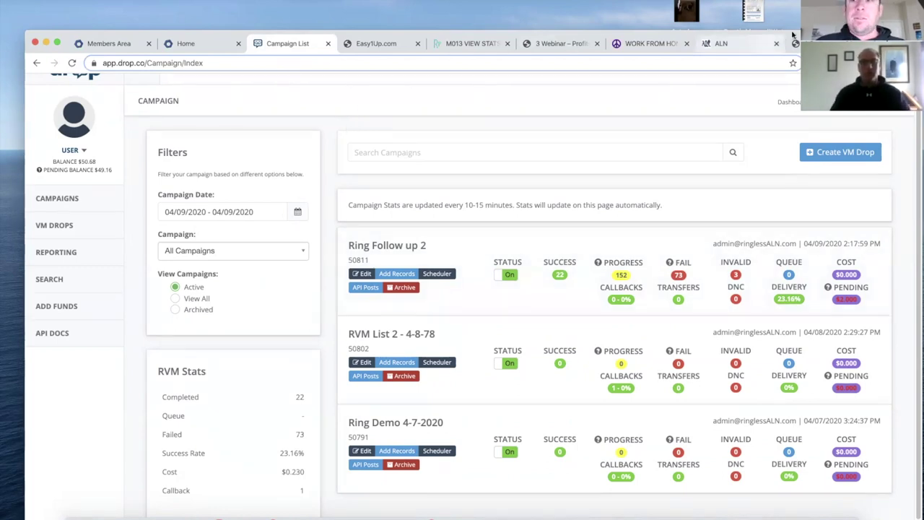
{"action": "left_click_drag", "start_coordinate": [792, 34], "coordinate": [776, 21]}
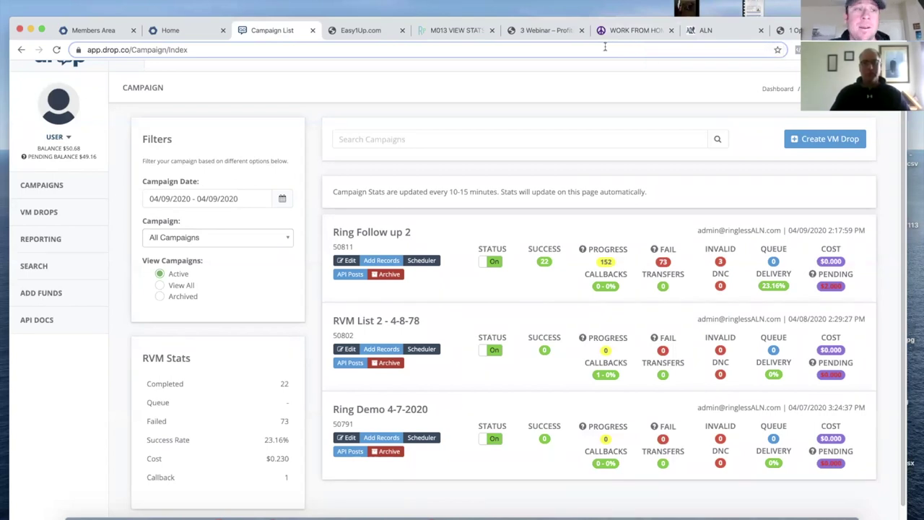
{"action": "left_click", "coordinate": [451, 32]}
Return to Your Tracking Links, where 4-9 demo shows 11 clicks, 8 unique
{"action": "scroll", "coordinate": [217, 147], "scroll_direction": "up", "scroll_amount": 3}
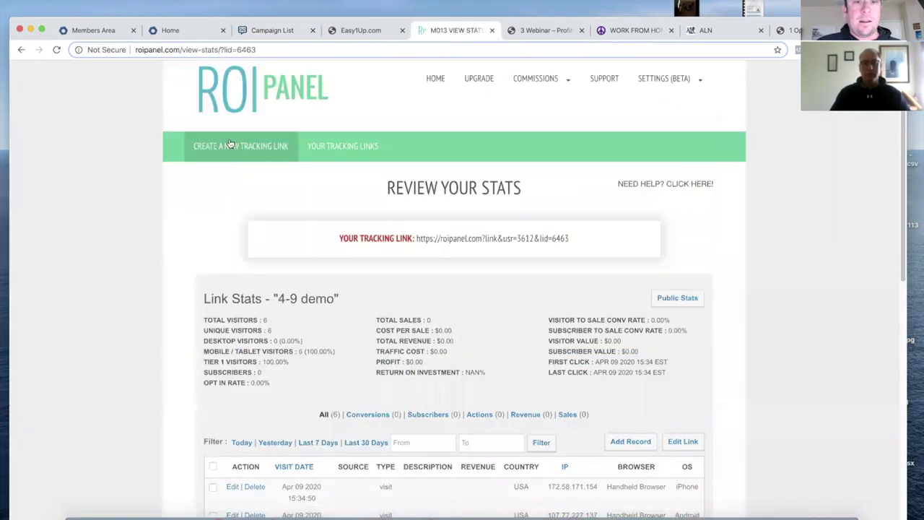
{"action": "left_click", "coordinate": [330, 149]}
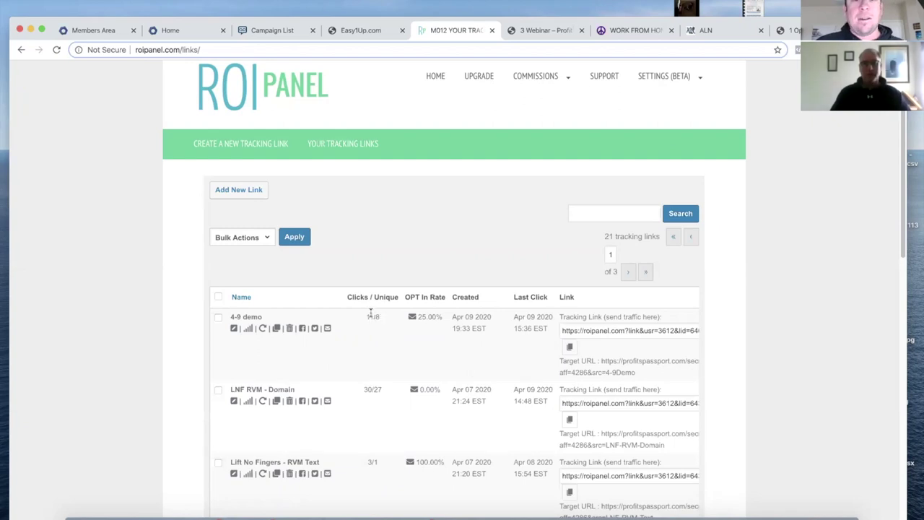
Reload the tracking links to show 4-9 demo at 12/9 clicks, then review all 21 links
{"action": "left_click", "coordinate": [57, 50]}
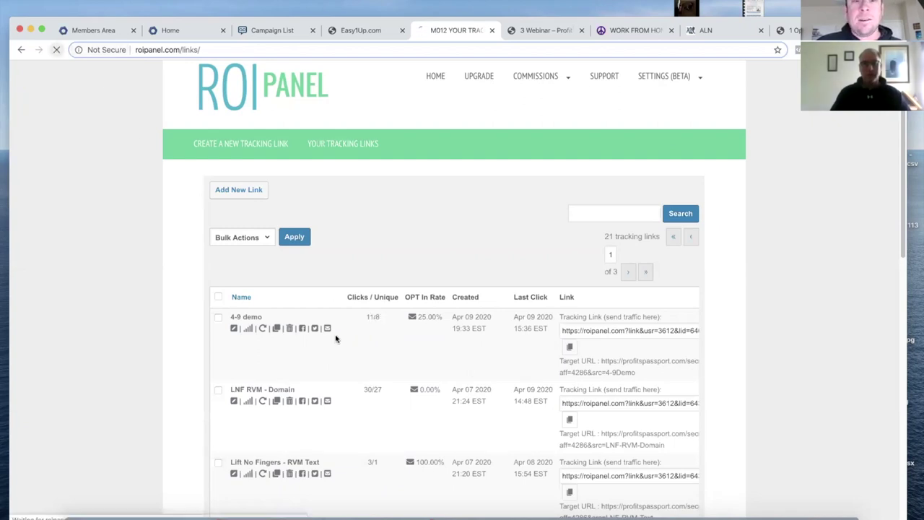
{"action": "scroll", "coordinate": [398, 363], "scroll_direction": "down", "scroll_amount": 3}
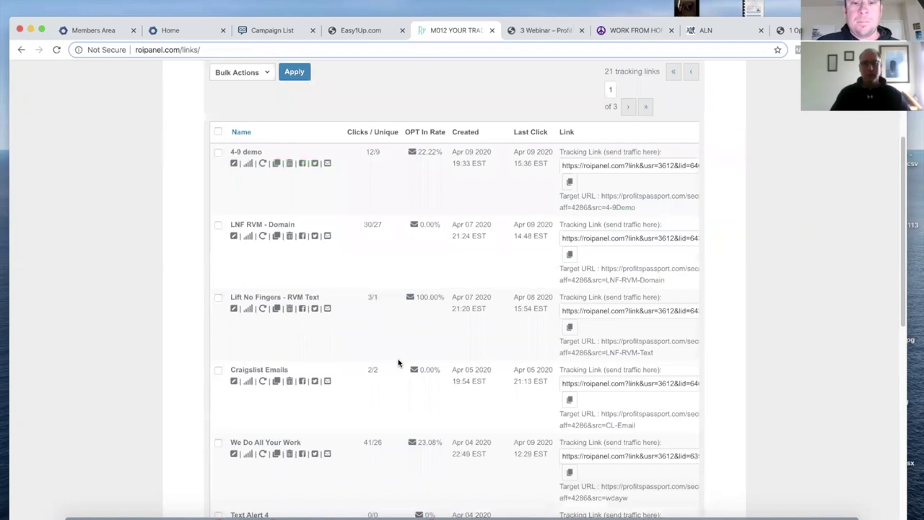
{"action": "scroll", "coordinate": [398, 364], "scroll_direction": "down", "scroll_amount": 6}
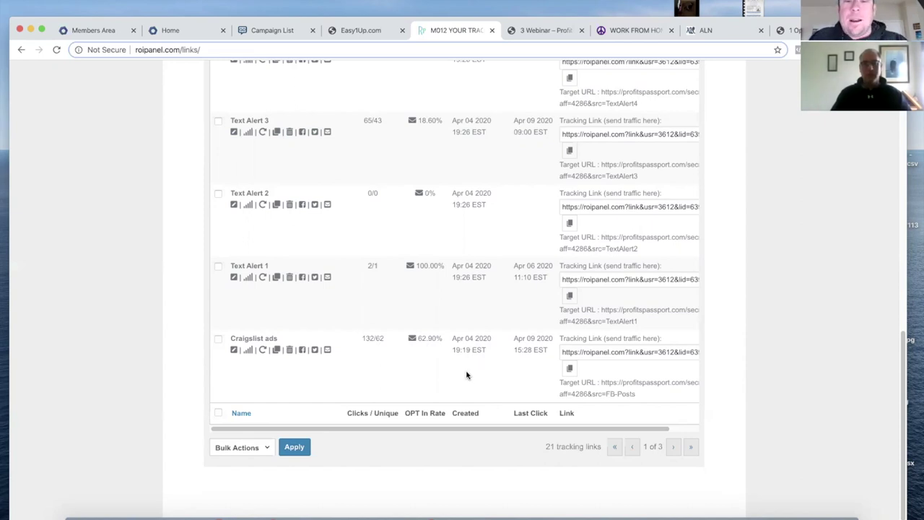
{"action": "scroll", "coordinate": [467, 378], "scroll_direction": "up", "scroll_amount": 15}
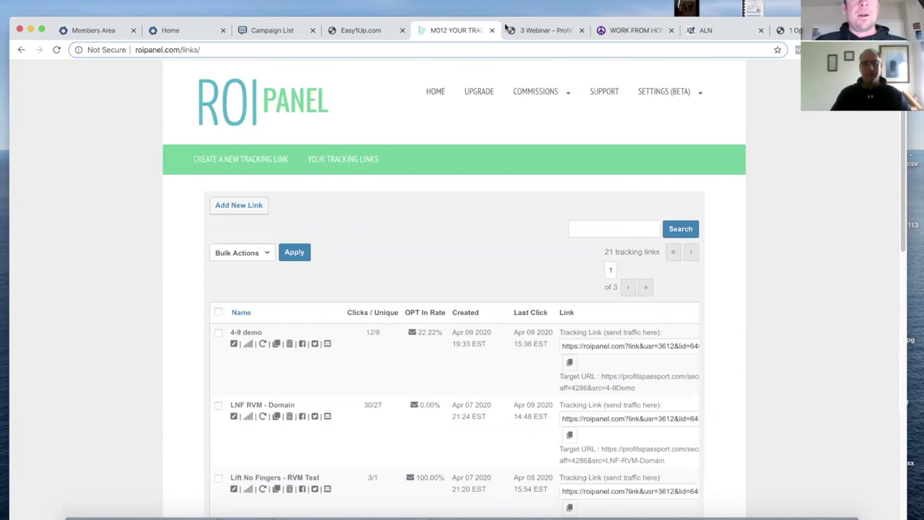